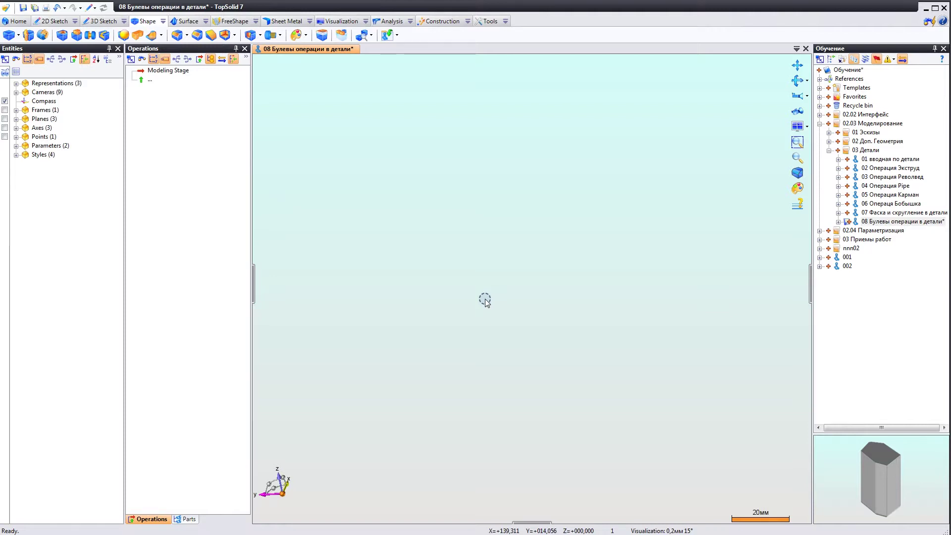
Create a 103 × 43 × 67 mm block at the absolute origin
{"action": "left_click", "coordinate": [29, 40]}
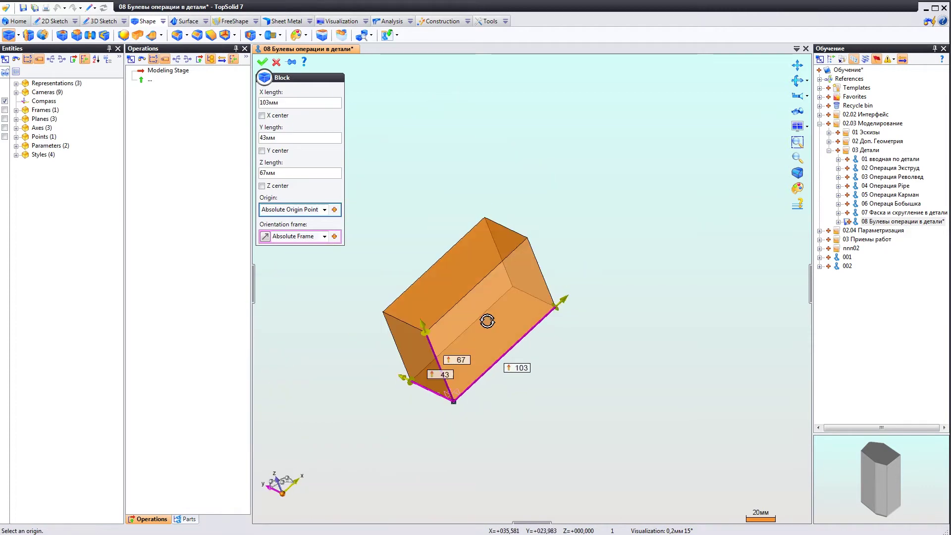
{"action": "left_click", "coordinate": [263, 62]}
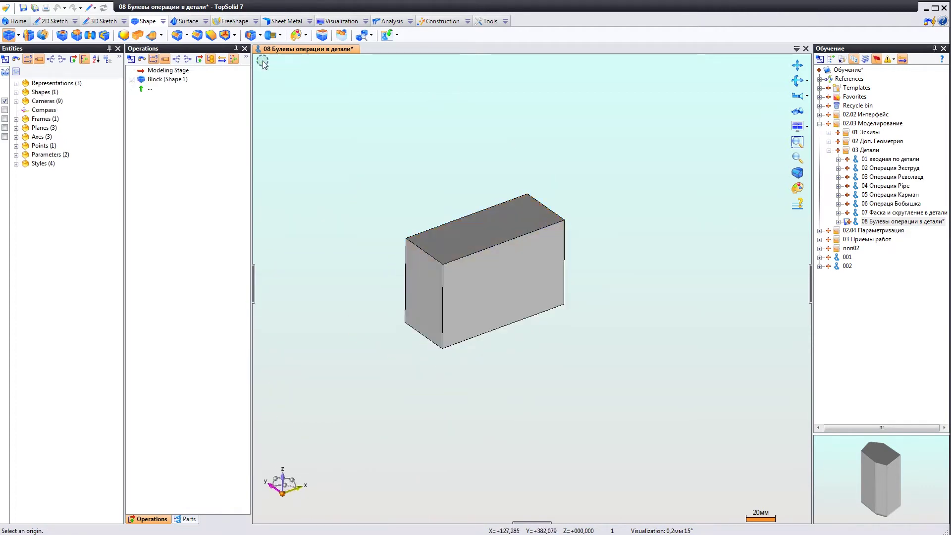
{"action": "mouse_move", "coordinate": [424, 275]}
{"action": "middle_mouse_down"}
{"action": "mouse_move", "coordinate": [402, 233]}
{"action": "mouse_move", "coordinate": [512, 354]}
{"action": "mouse_move", "coordinate": [526, 316]}
{"action": "mouse_move", "coordinate": [527, 325]}
{"action": "mouse_move", "coordinate": [512, 302]}
{"action": "middle_mouse_up"}
Start a new sketch on the block's front face
{"action": "right_click", "coordinate": [510, 300]}
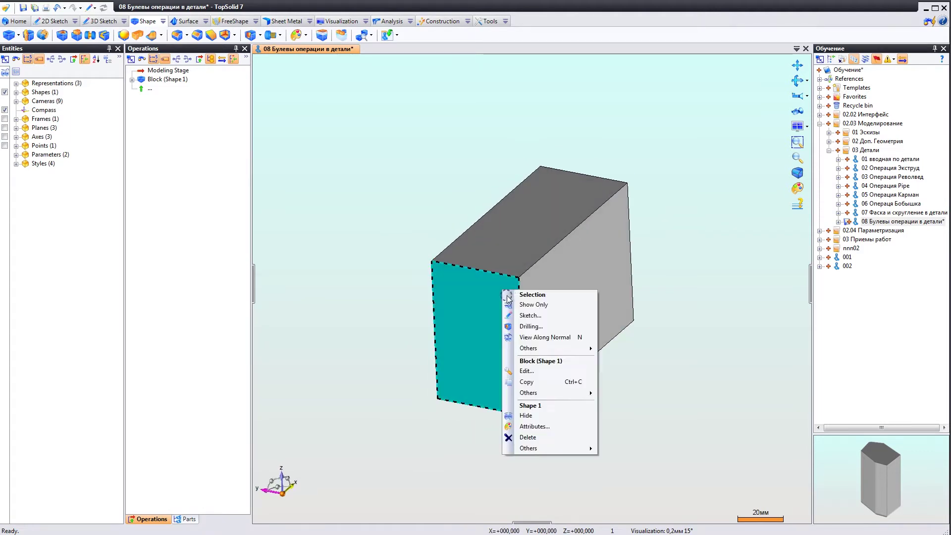
{"action": "left_click", "coordinate": [529, 317]}
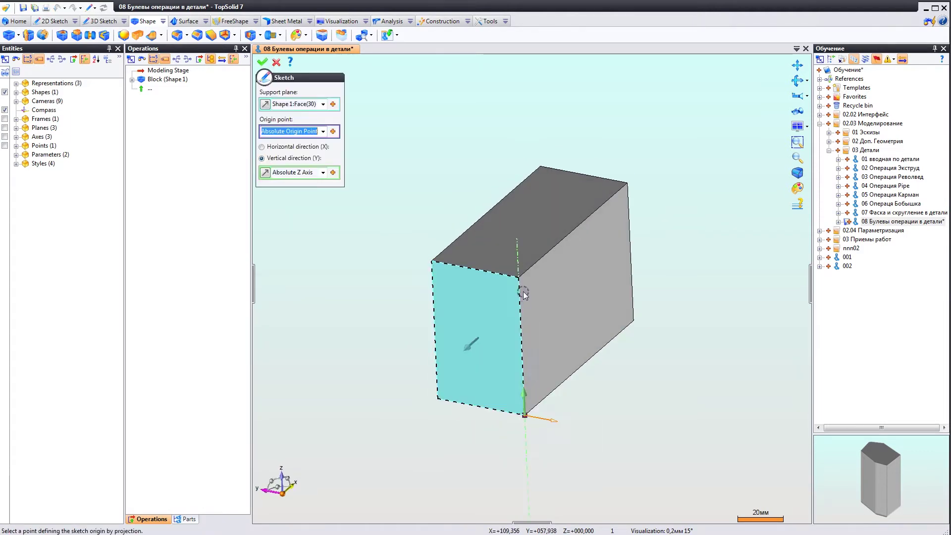
{"action": "right_click", "coordinate": [390, 247]}
{"action": "left_click", "coordinate": [399, 253]}
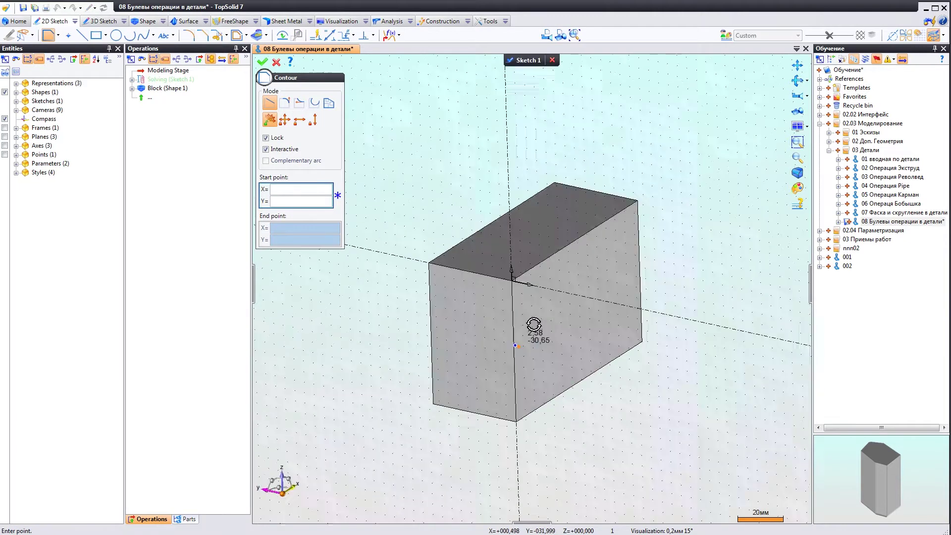
Draw a straight line and a tangent arc that close back on the start point
{"action": "scroll", "coordinate": [520, 233], "scroll_direction": "up", "scroll_amount": 2}
{"action": "scroll", "coordinate": [505, 250], "scroll_direction": "up", "scroll_amount": 1}
{"action": "left_click", "coordinate": [443, 203]}
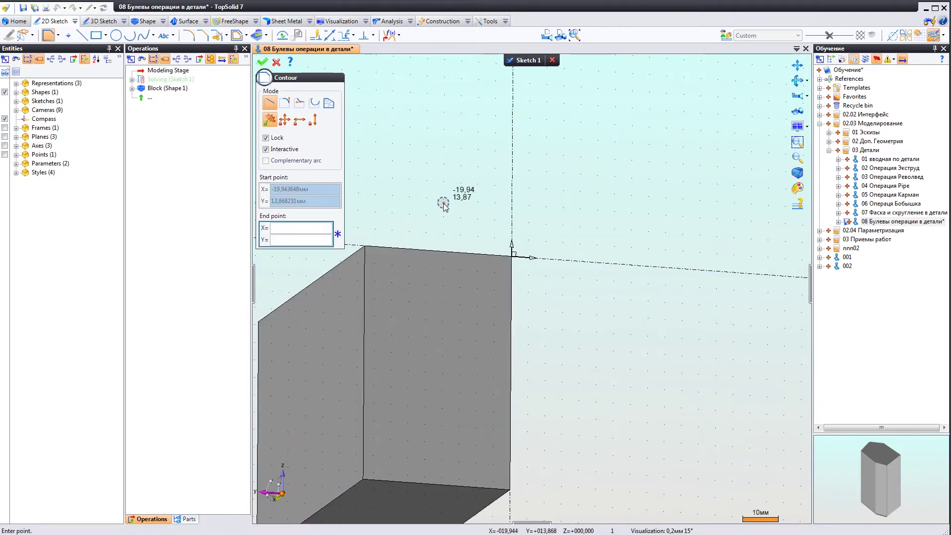
{"action": "left_click", "coordinate": [462, 309]}
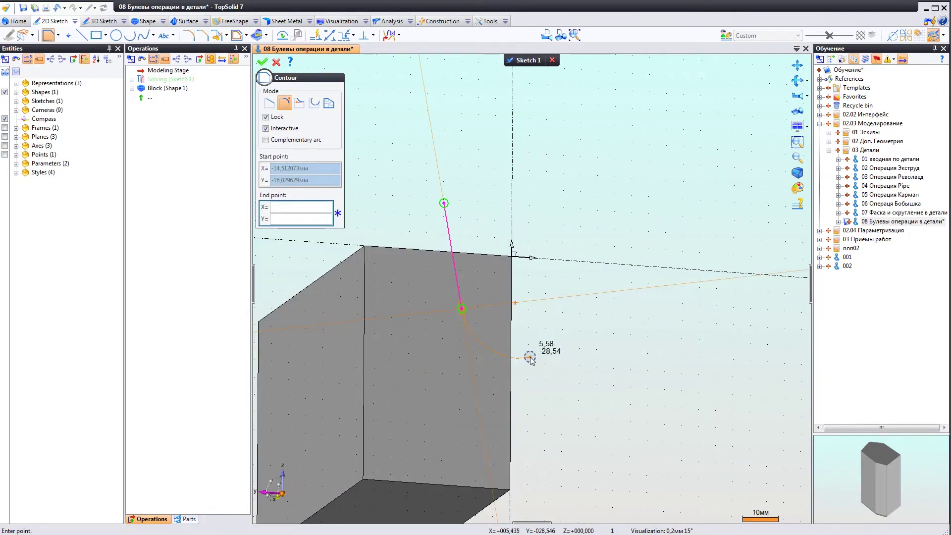
{"action": "left_click", "coordinate": [571, 234]}
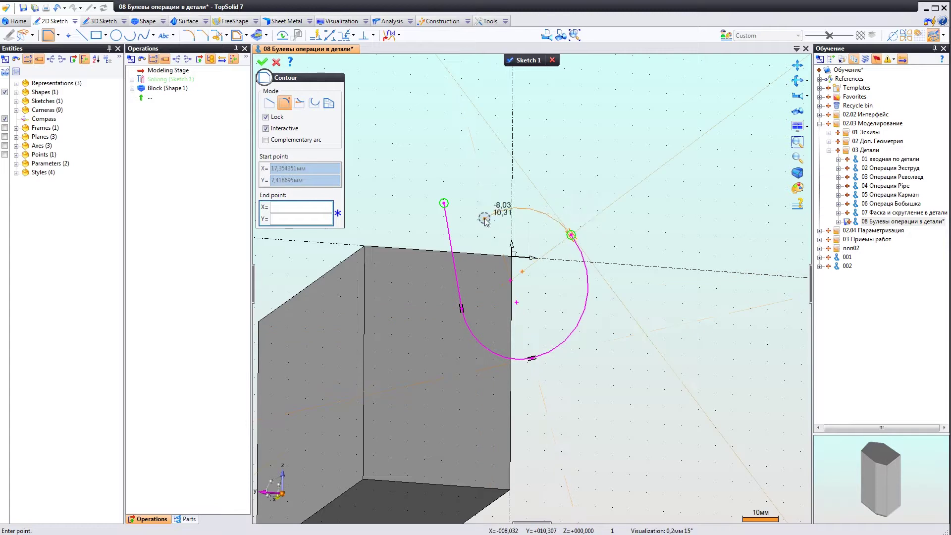
{"action": "left_click", "coordinate": [443, 203]}
{"action": "mouse_move", "coordinate": [446, 205]}
{"action": "middle_mouse_down"}
{"action": "mouse_move", "coordinate": [438, 289]}
{"action": "mouse_move", "coordinate": [398, 274]}
{"action": "middle_mouse_up"}
{"action": "key", "text": "Escape"}
Extrude Sketch 1 154 mm, centred on the sketch, as a new shape
{"action": "right_click", "coordinate": [368, 214]}
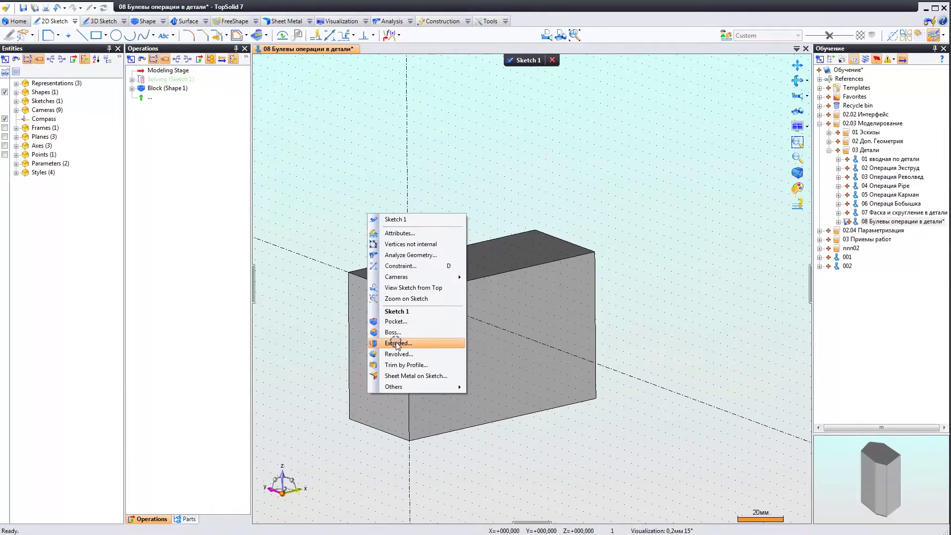
{"action": "left_click", "coordinate": [398, 342]}
{"action": "mouse_move", "coordinate": [521, 302]}
{"action": "middle_mouse_down"}
{"action": "mouse_move", "coordinate": [505, 292]}
{"action": "mouse_move", "coordinate": [485, 238]}
{"action": "middle_mouse_up"}
{"action": "left_click", "coordinate": [262, 181]}
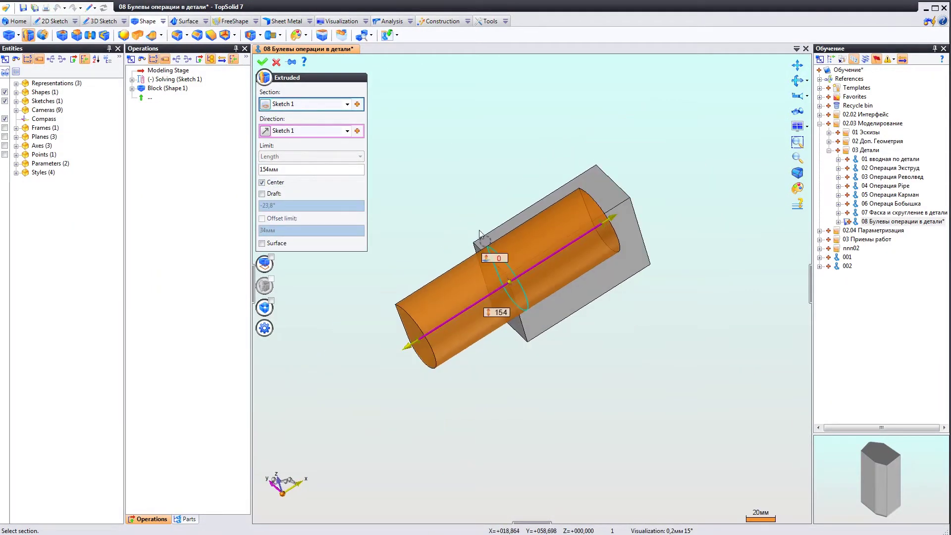
{"action": "left_click", "coordinate": [263, 62]}
Select Shape 1, the block, from the shapes list while inspecting the model
{"action": "mouse_move", "coordinate": [462, 177]}
{"action": "middle_mouse_down"}
{"action": "mouse_move", "coordinate": [558, 259]}
{"action": "mouse_move", "coordinate": [522, 201]}
{"action": "middle_mouse_up"}
{"action": "mouse_move", "coordinate": [441, 218]}
{"action": "middle_mouse_down"}
{"action": "mouse_move", "coordinate": [272, 104]}
{"action": "mouse_move", "coordinate": [422, 218]}
{"action": "mouse_move", "coordinate": [460, 201]}
{"action": "mouse_move", "coordinate": [429, 198]}
{"action": "middle_mouse_up"}
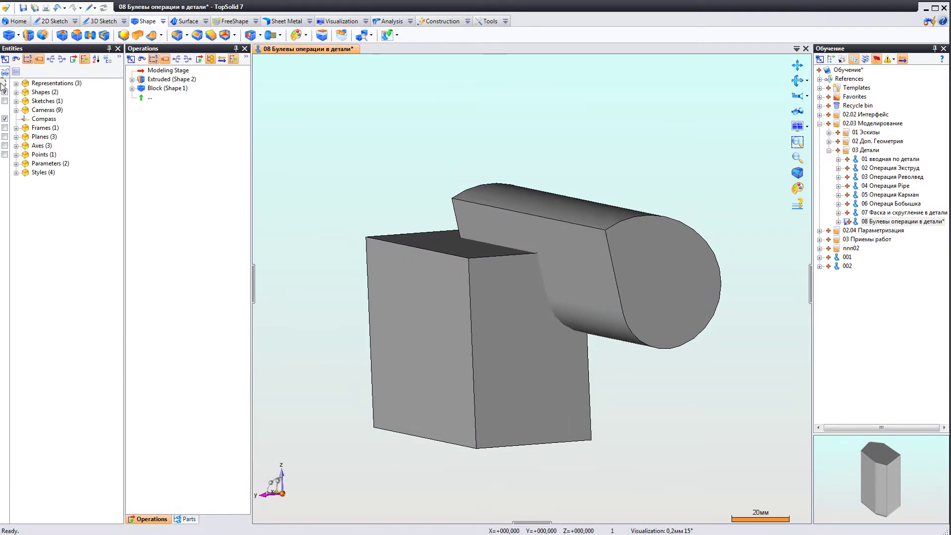
{"action": "left_click", "coordinate": [16, 92]}
{"action": "left_click", "coordinate": [50, 109]}
{"action": "mouse_move", "coordinate": [377, 238]}
{"action": "middle_mouse_down"}
{"action": "mouse_move", "coordinate": [556, 297]}
{"action": "mouse_move", "coordinate": [525, 335]}
{"action": "middle_mouse_up"}
{"action": "left_click", "coordinate": [525, 335]}
{"action": "mouse_move", "coordinate": [569, 304]}
{"action": "middle_mouse_down"}
{"action": "mouse_move", "coordinate": [520, 304]}
{"action": "mouse_move", "coordinate": [503, 310]}
{"action": "mouse_move", "coordinate": [563, 304]}
{"action": "mouse_move", "coordinate": [494, 329]}
{"action": "mouse_move", "coordinate": [612, 320]}
{"action": "mouse_move", "coordinate": [683, 340]}
{"action": "mouse_move", "coordinate": [598, 265]}
{"action": "mouse_move", "coordinate": [548, 307]}
{"action": "mouse_move", "coordinate": [492, 325]}
{"action": "mouse_move", "coordinate": [588, 236]}
{"action": "middle_mouse_up"}
{"action": "scroll", "coordinate": [548, 303], "scroll_direction": "up", "scroll_amount": 2}
{"action": "mouse_move", "coordinate": [548, 304]}
{"action": "middle_mouse_down"}
{"action": "mouse_move", "coordinate": [536, 318]}
{"action": "mouse_move", "coordinate": [609, 212]}
{"action": "mouse_move", "coordinate": [596, 246]}
{"action": "mouse_move", "coordinate": [638, 257]}
{"action": "mouse_move", "coordinate": [542, 287]}
{"action": "mouse_move", "coordinate": [554, 269]}
{"action": "mouse_move", "coordinate": [525, 247]}
{"action": "middle_mouse_up"}
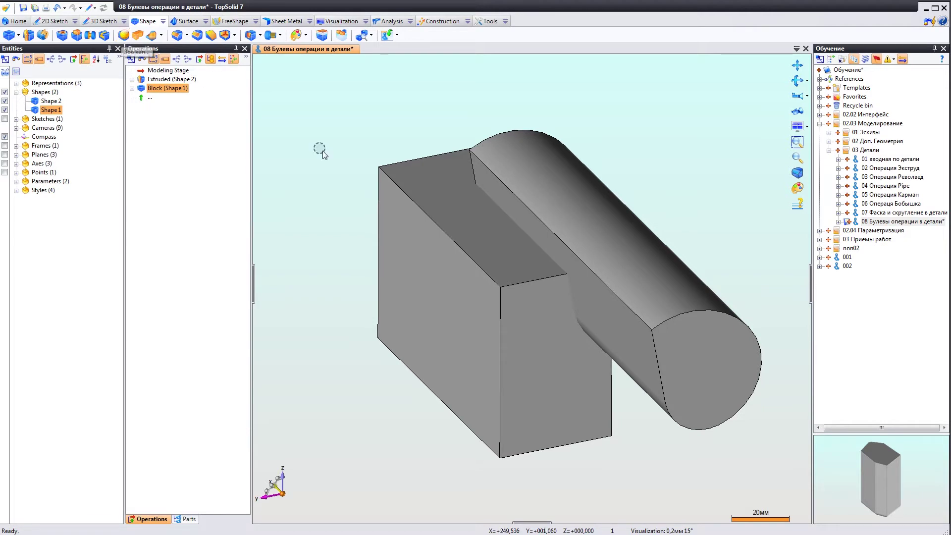
{"action": "middle_click_drag", "start_coordinate": [318, 148], "coordinate": [357, 165]}
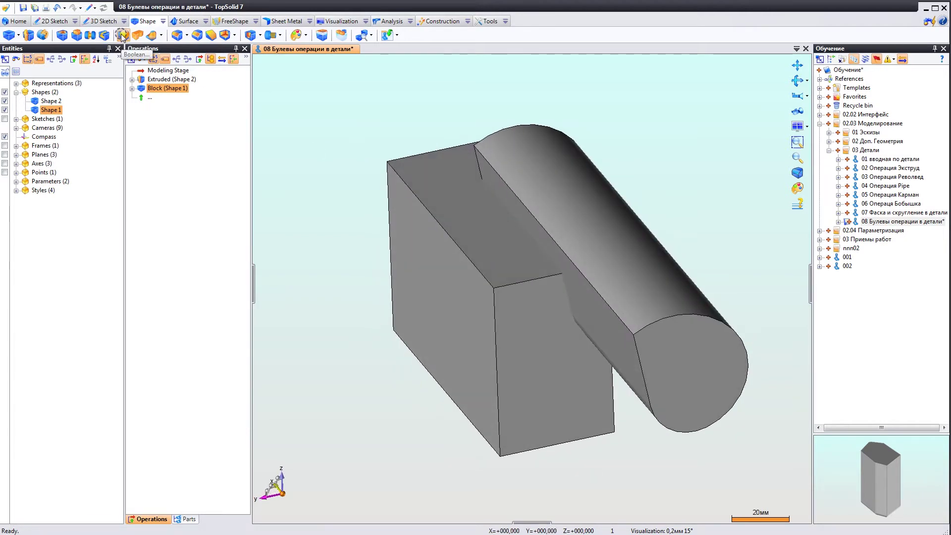
Start a Boolean operation with Shape 1, the block, as the shape to modify
{"action": "left_click", "coordinate": [121, 36]}
{"action": "mouse_move", "coordinate": [413, 111]}
{"action": "middle_mouse_down"}
{"action": "mouse_move", "coordinate": [451, 110]}
{"action": "mouse_move", "coordinate": [416, 106]}
{"action": "middle_mouse_up"}
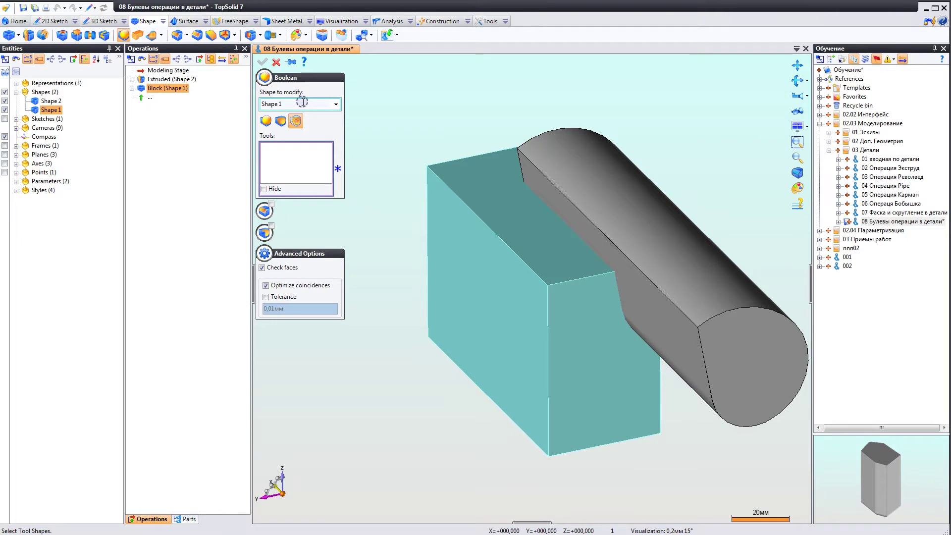
{"action": "left_click", "coordinate": [283, 103]}
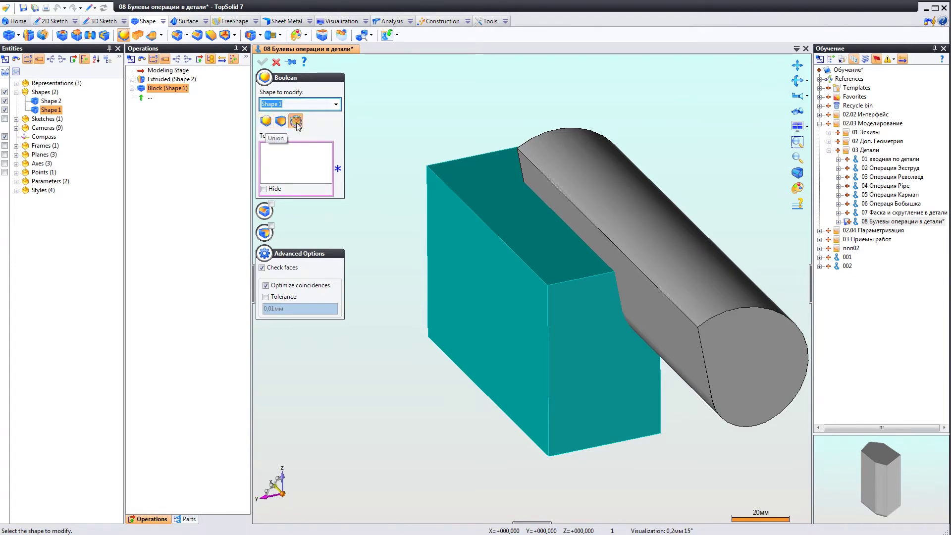
Try the Union and Subtraction modes, then set the Boolean mode to Intersection
{"action": "left_click", "coordinate": [266, 123]}
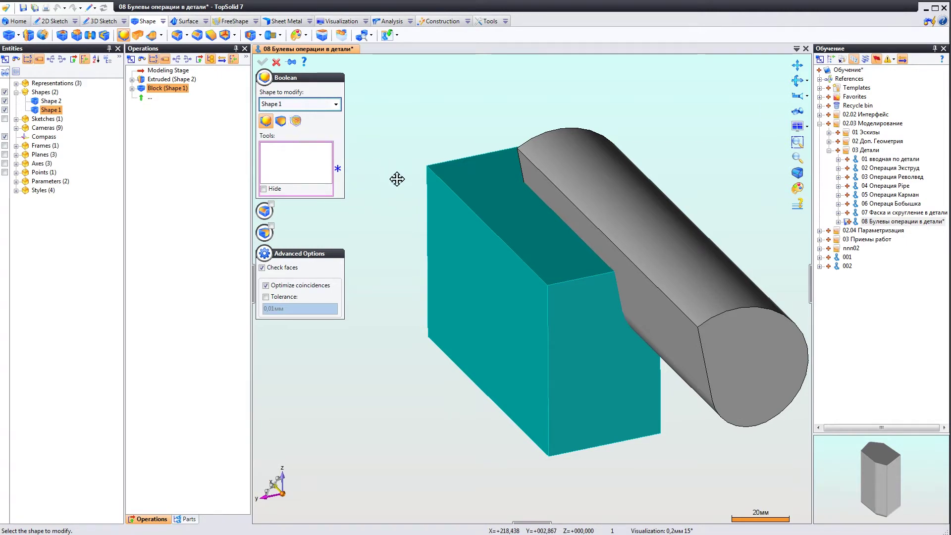
{"action": "scroll", "coordinate": [394, 174], "scroll_direction": "down", "scroll_amount": 3}
{"action": "scroll", "coordinate": [399, 182], "scroll_direction": "up", "scroll_amount": 1}
{"action": "scroll", "coordinate": [406, 185], "scroll_direction": "up", "scroll_amount": 3}
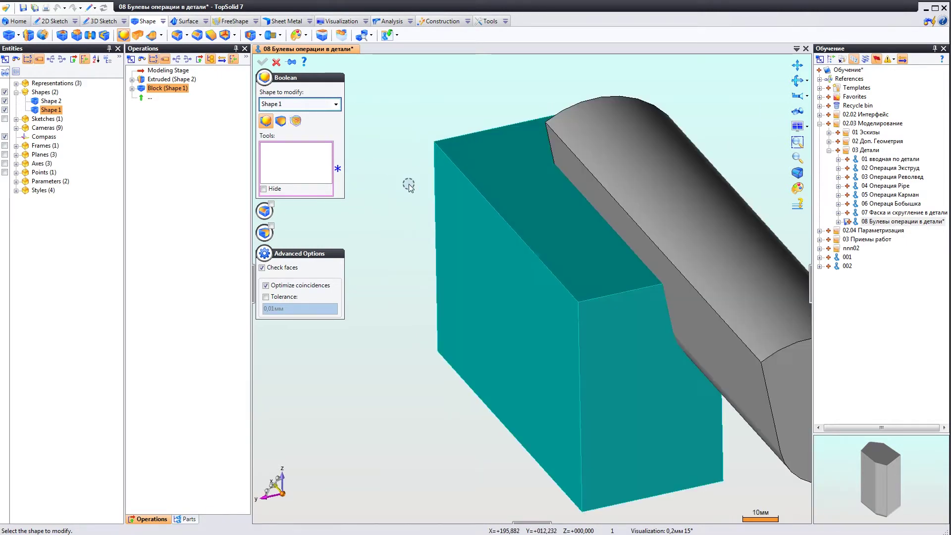
{"action": "scroll", "coordinate": [405, 183], "scroll_direction": "down", "scroll_amount": 2}
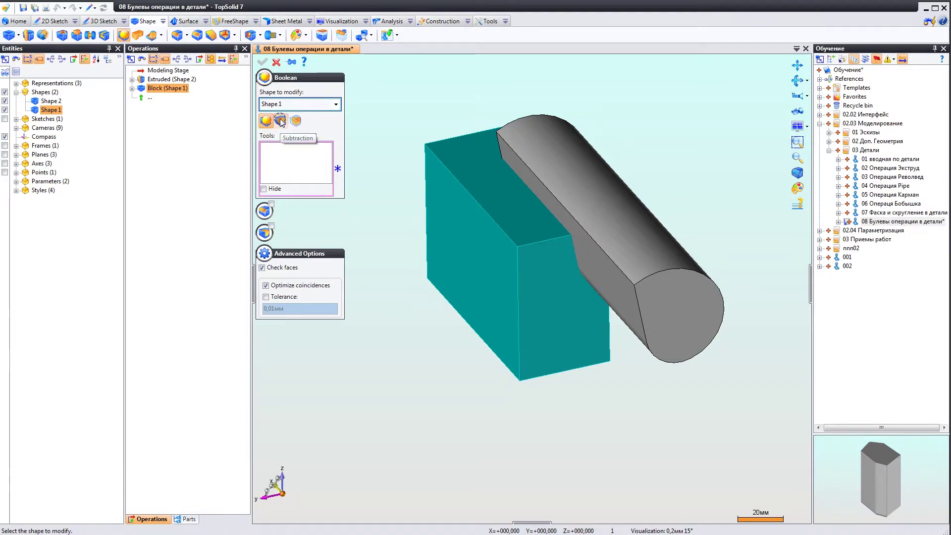
{"action": "left_click", "coordinate": [280, 121]}
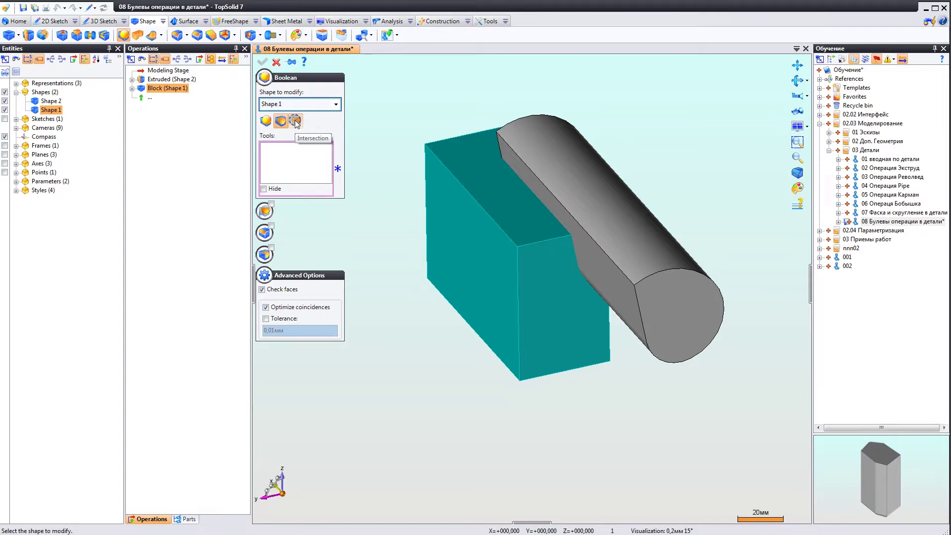
{"action": "left_click", "coordinate": [295, 122]}
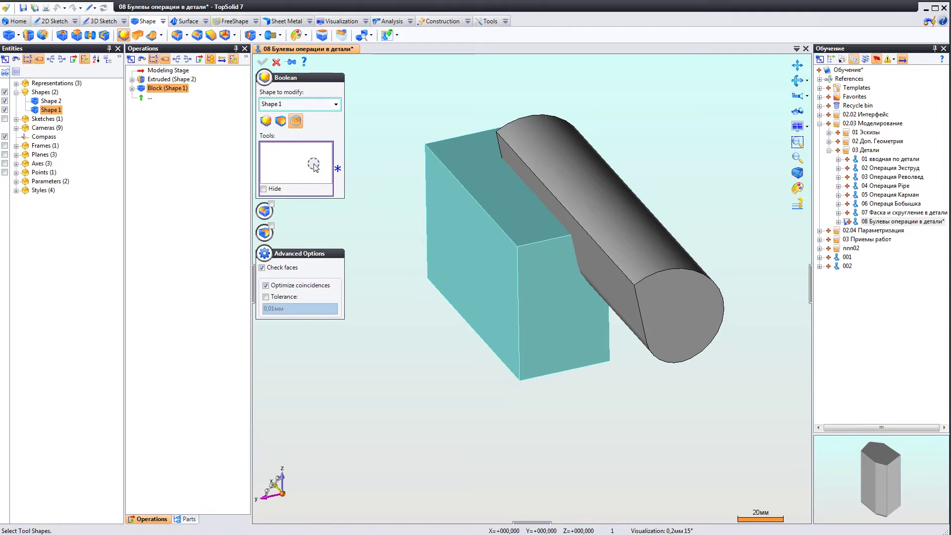
Take Shape 2, the rounded bar, as tool and apply a Union with the block
{"action": "left_click", "coordinate": [556, 168]}
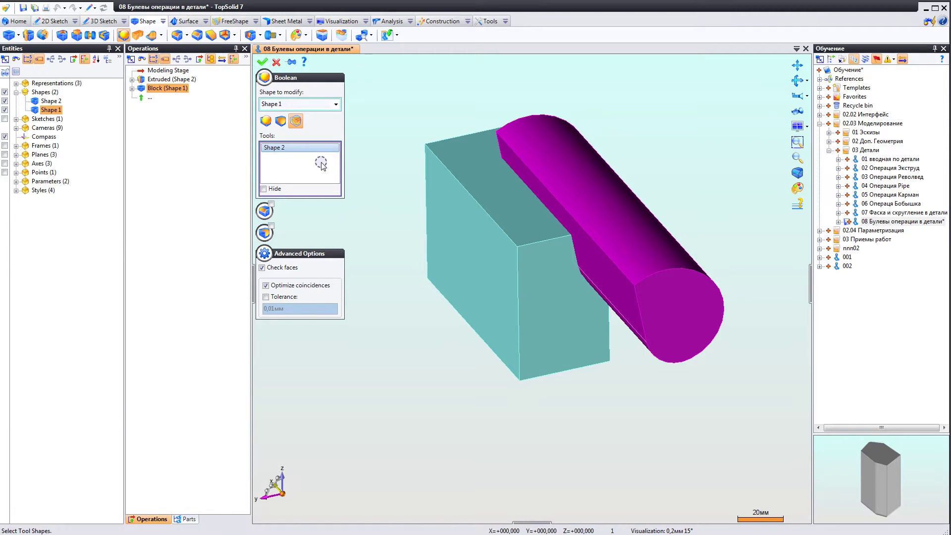
{"action": "middle_click_drag", "start_coordinate": [435, 205], "coordinate": [363, 177]}
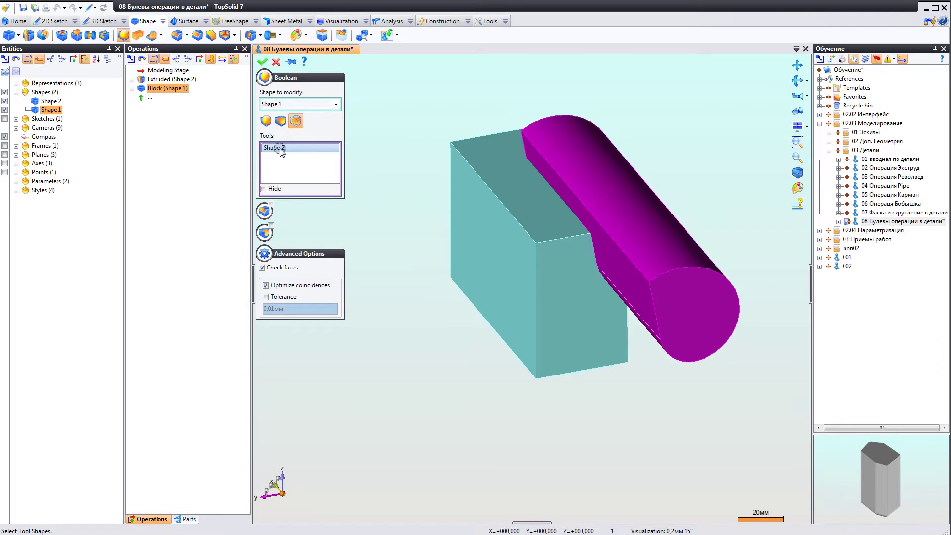
{"action": "left_click", "coordinate": [263, 121]}
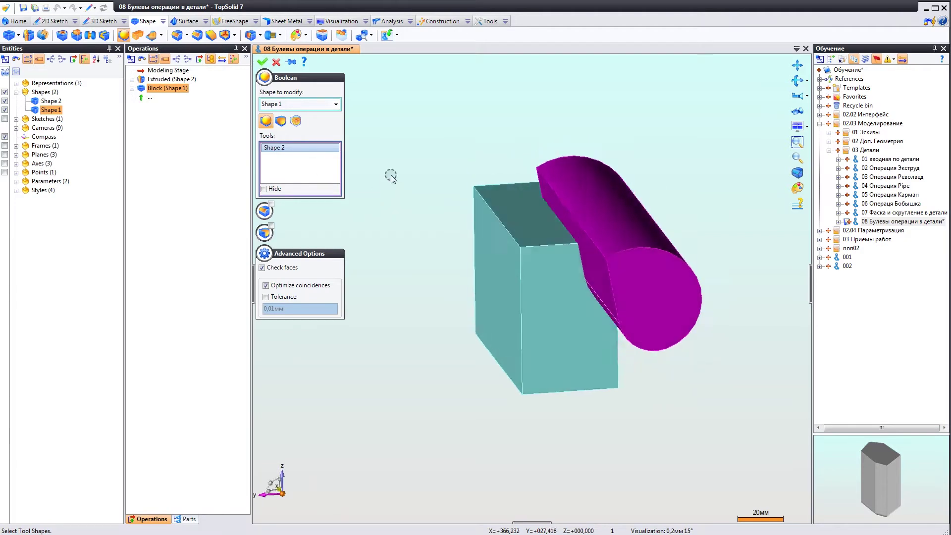
{"action": "middle_click_drag", "start_coordinate": [389, 186], "coordinate": [347, 164]}
{"action": "left_click", "coordinate": [262, 62]}
{"action": "mouse_move", "coordinate": [372, 177]}
{"action": "middle_mouse_down"}
{"action": "mouse_move", "coordinate": [401, 205]}
{"action": "mouse_move", "coordinate": [395, 186]}
{"action": "middle_mouse_up"}
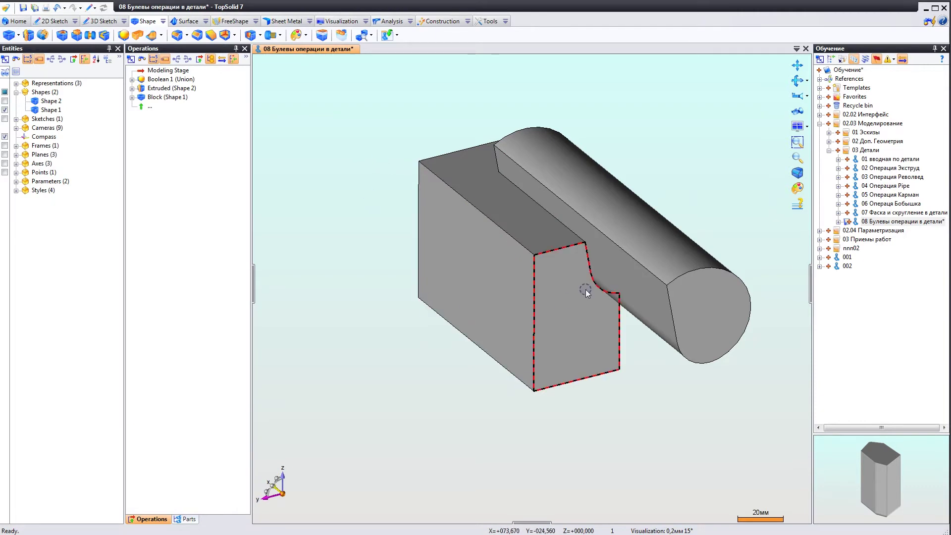
Move the Modeling Stage above Boolean 1 (Union) so only the plain block shows
{"action": "double_click", "coordinate": [158, 70]}
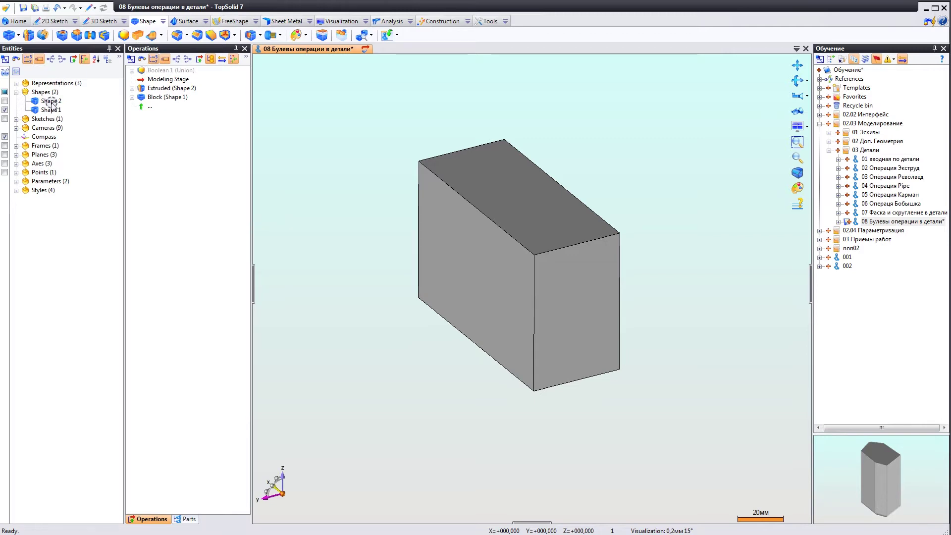
{"action": "left_click", "coordinate": [5, 100]}
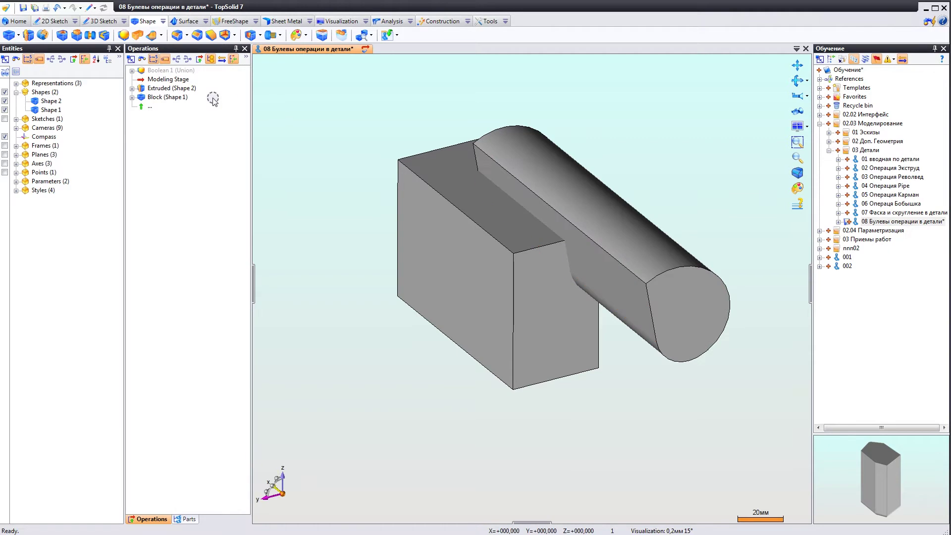
{"action": "left_click_drag", "start_coordinate": [163, 81], "coordinate": [163, 72]}
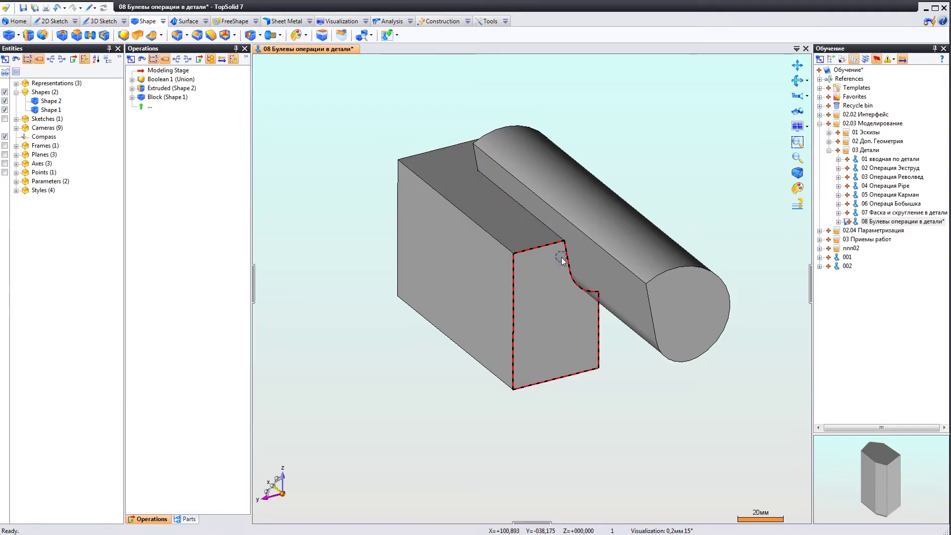
{"action": "scroll", "coordinate": [551, 268], "scroll_direction": "up", "scroll_amount": 2}
{"action": "mouse_move", "coordinate": [549, 277]}
{"action": "middle_mouse_down"}
{"action": "mouse_move", "coordinate": [500, 215]}
{"action": "mouse_move", "coordinate": [537, 275]}
{"action": "mouse_move", "coordinate": [558, 237]}
{"action": "middle_mouse_up"}
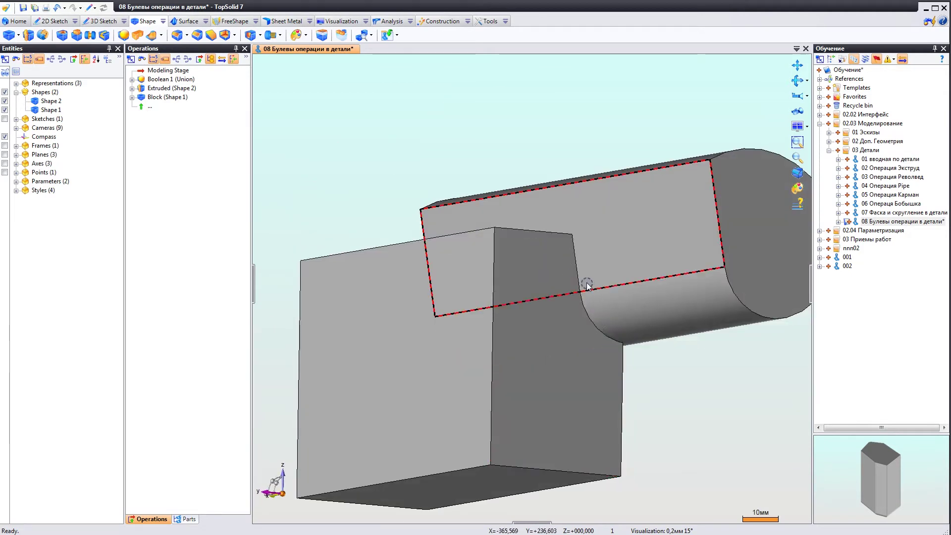
{"action": "mouse_move", "coordinate": [577, 276]}
{"action": "middle_mouse_down"}
{"action": "mouse_move", "coordinate": [534, 321]}
{"action": "mouse_move", "coordinate": [540, 309]}
{"action": "mouse_move", "coordinate": [568, 329]}
{"action": "mouse_move", "coordinate": [515, 319]}
{"action": "mouse_move", "coordinate": [528, 317]}
{"action": "middle_mouse_up"}
{"action": "scroll", "coordinate": [540, 309], "scroll_direction": "down", "scroll_amount": 2}
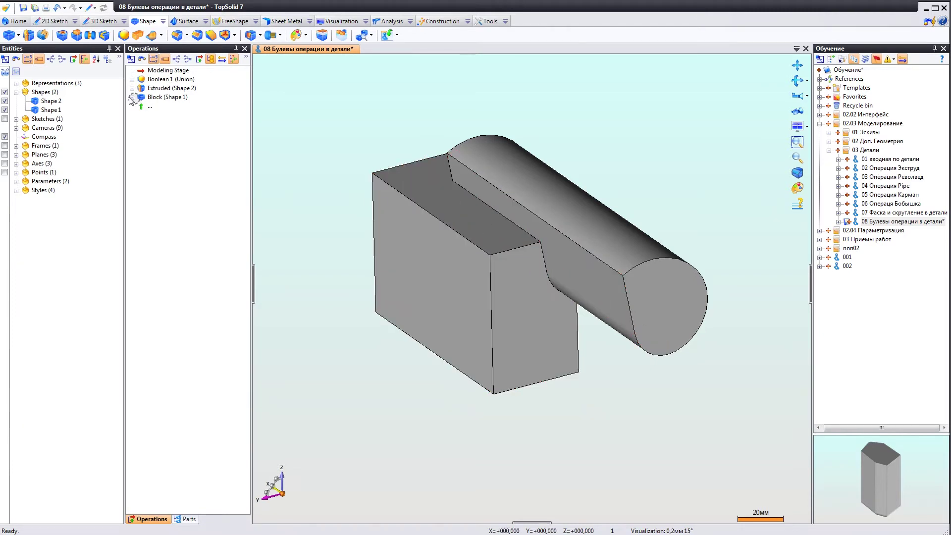
Select Shape 1 and uncheck Shape 2's visibility so it is hidden
{"action": "left_click", "coordinate": [48, 110]}
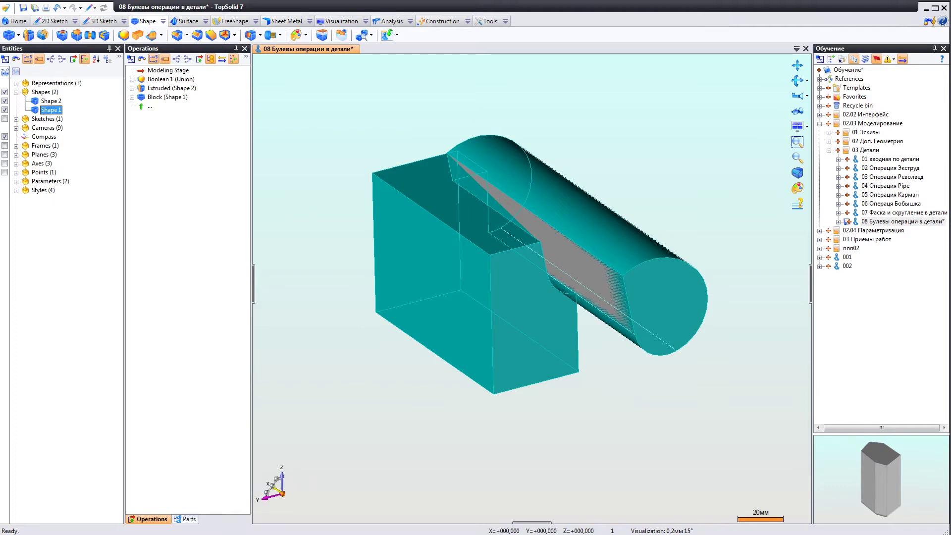
{"action": "left_click", "coordinate": [5, 101]}
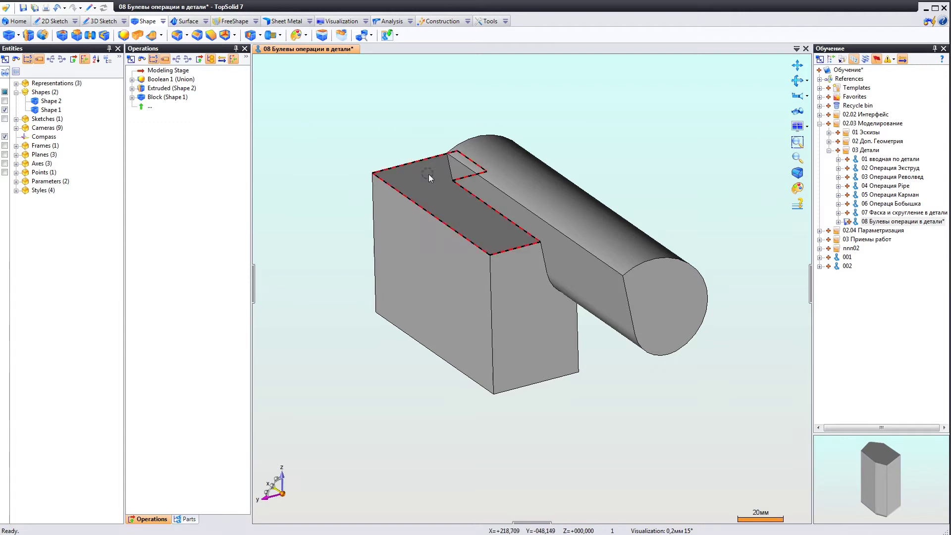
{"action": "left_click", "coordinate": [49, 110]}
{"action": "mouse_move", "coordinate": [374, 213]}
{"action": "middle_mouse_down"}
{"action": "mouse_move", "coordinate": [371, 229]}
{"action": "mouse_move", "coordinate": [391, 220]}
{"action": "mouse_move", "coordinate": [369, 206]}
{"action": "middle_mouse_up"}
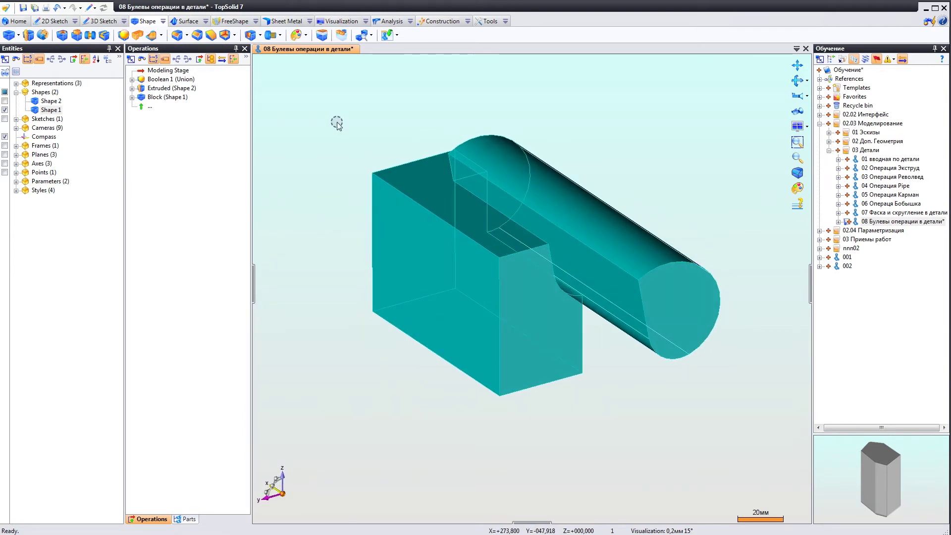
{"action": "left_click", "coordinate": [47, 103]}
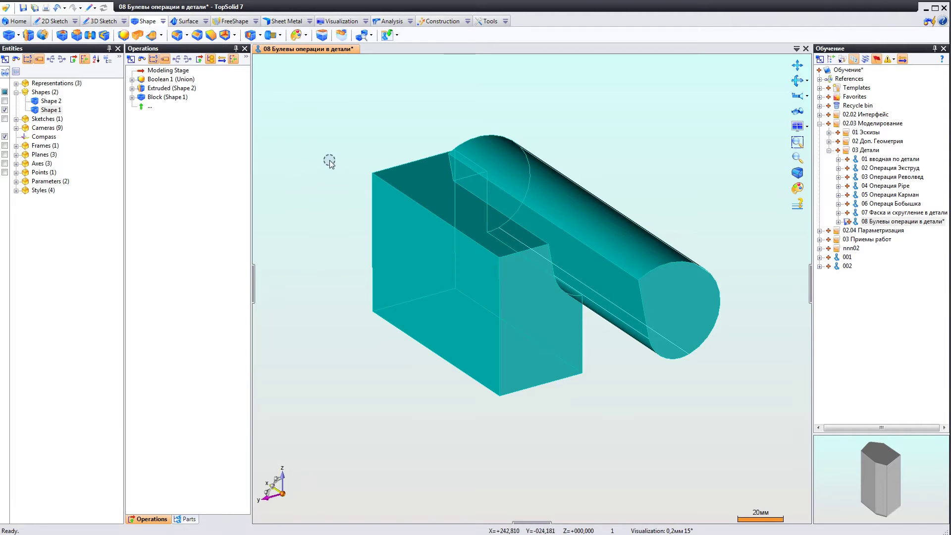
{"action": "left_click", "coordinate": [49, 109]}
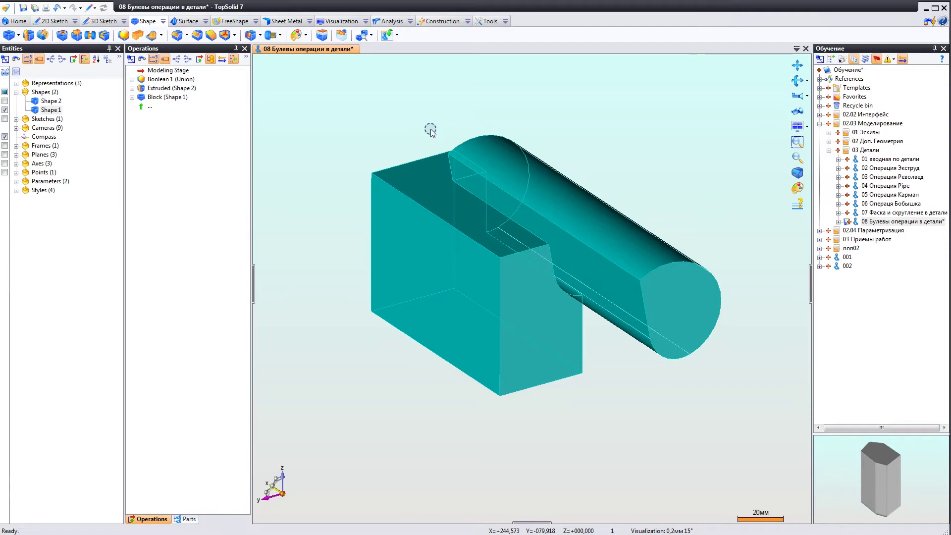
{"action": "mouse_move", "coordinate": [452, 159]}
{"action": "middle_mouse_down"}
{"action": "mouse_move", "coordinate": [484, 151]}
{"action": "mouse_move", "coordinate": [409, 170]}
{"action": "mouse_move", "coordinate": [467, 148]}
{"action": "mouse_move", "coordinate": [452, 166]}
{"action": "mouse_move", "coordinate": [566, 208]}
{"action": "mouse_move", "coordinate": [470, 178]}
{"action": "mouse_move", "coordinate": [418, 144]}
{"action": "middle_mouse_up"}
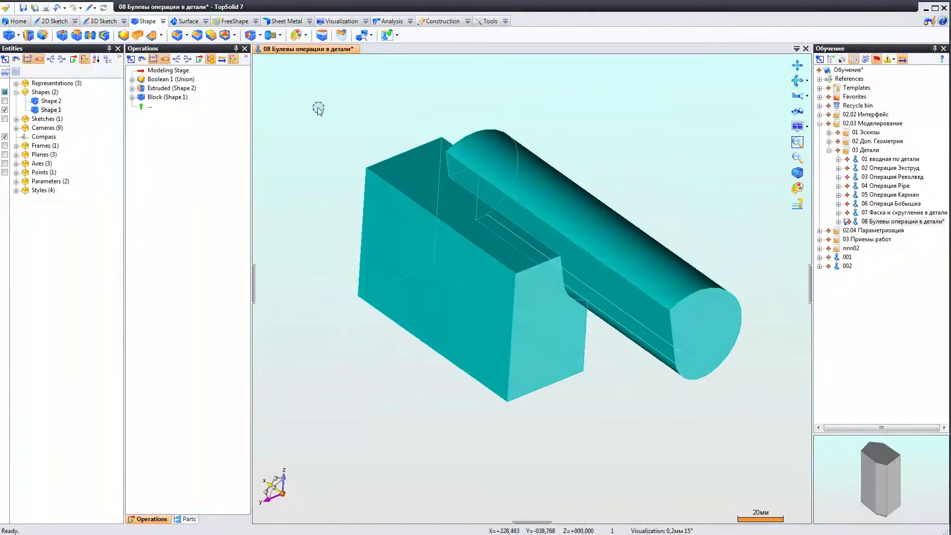
Open Boolean 1 (Union) for editing from its context menu
{"action": "right_click", "coordinate": [162, 80]}
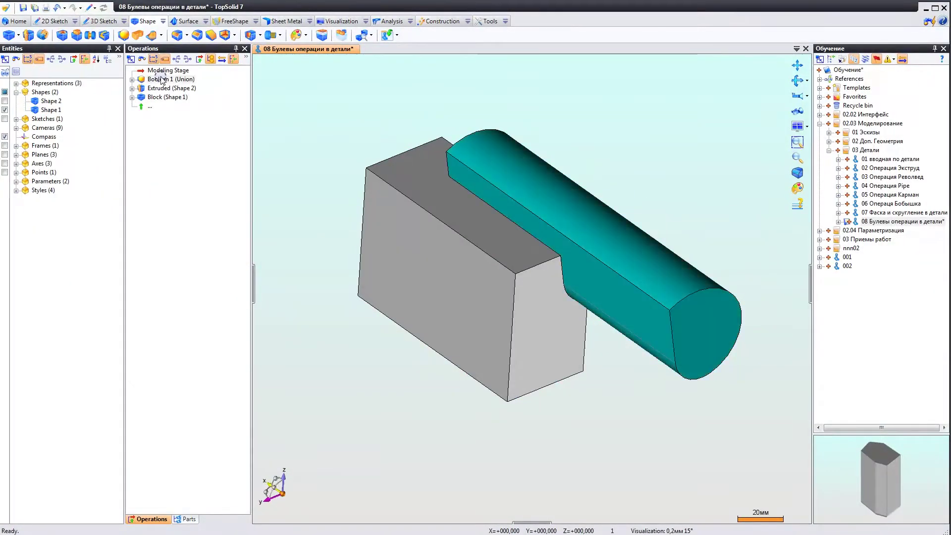
{"action": "left_click", "coordinate": [185, 115]}
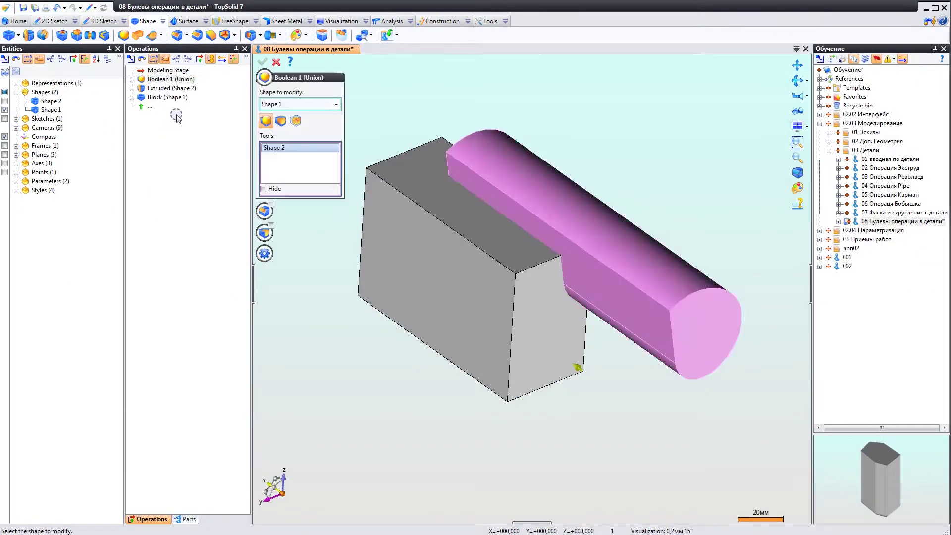
{"action": "middle_click_drag", "start_coordinate": [382, 211], "coordinate": [346, 226]}
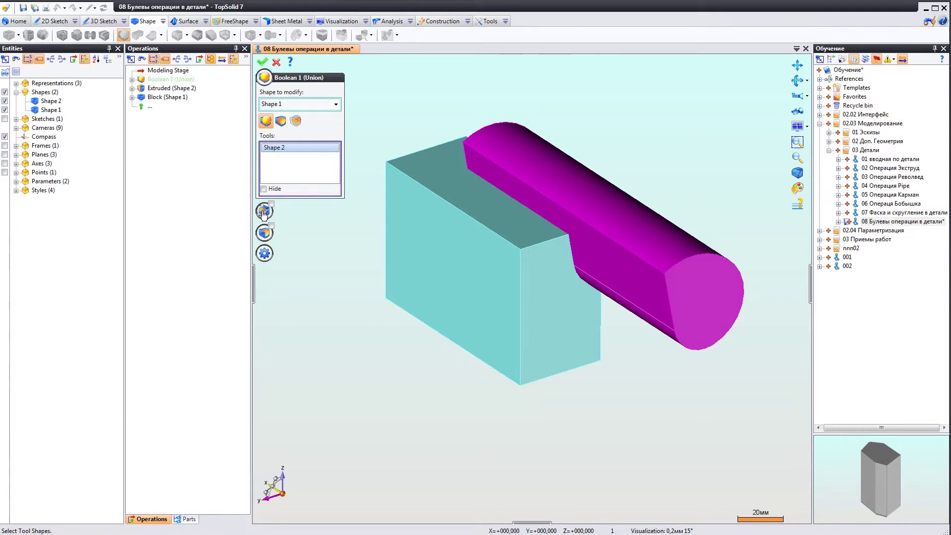
Enable Fillets on the union with a 3 mm radius
{"action": "left_click", "coordinate": [263, 212]}
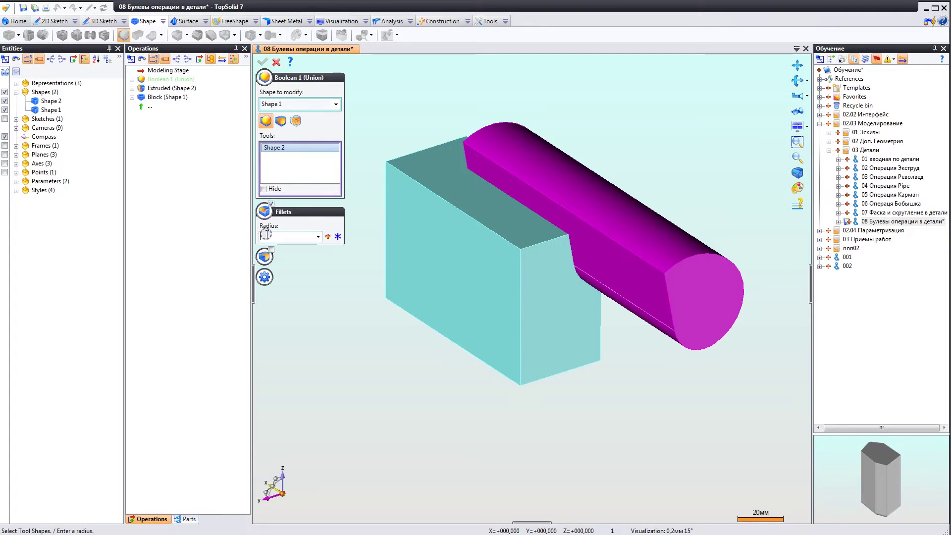
{"action": "type", "text": "3мм"}
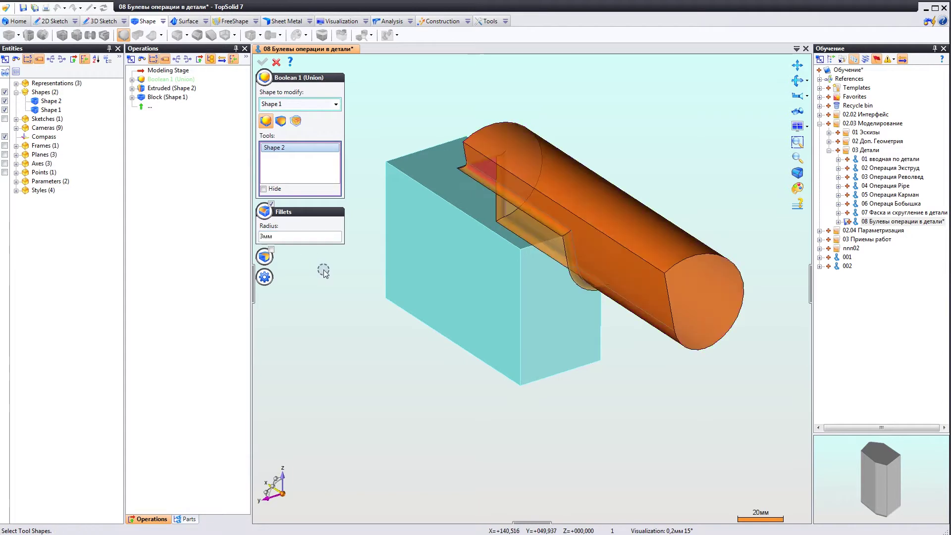
{"action": "key", "text": "Return"}
Orbit and zoom around the preview to inspect the 3 mm fillets where bar meets block
{"action": "mouse_move", "coordinate": [453, 254]}
{"action": "middle_mouse_down"}
{"action": "mouse_move", "coordinate": [475, 168]}
{"action": "mouse_move", "coordinate": [469, 176]}
{"action": "middle_mouse_up"}
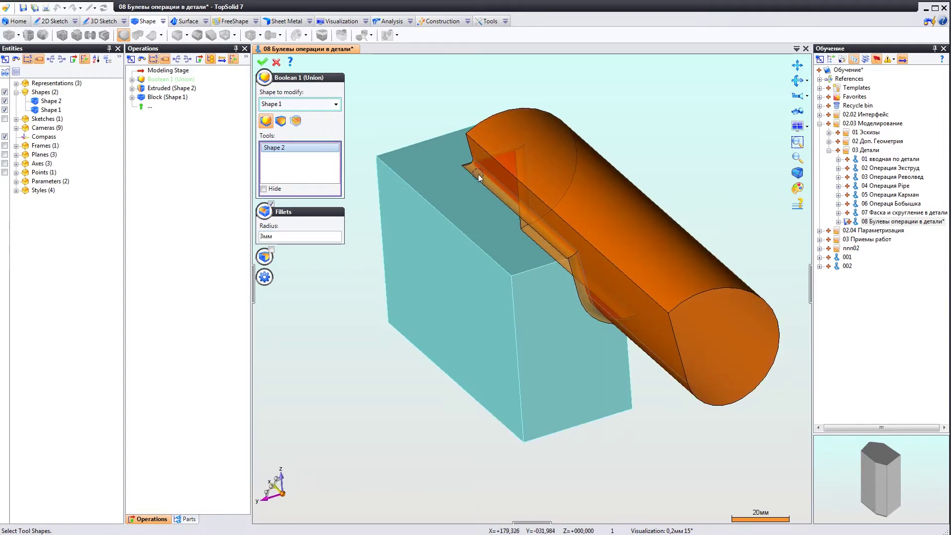
{"action": "mouse_move", "coordinate": [540, 224]}
{"action": "middle_mouse_down"}
{"action": "mouse_move", "coordinate": [426, 175]}
{"action": "mouse_move", "coordinate": [464, 212]}
{"action": "middle_mouse_up"}
{"action": "mouse_move", "coordinate": [624, 240]}
{"action": "middle_mouse_down"}
{"action": "mouse_move", "coordinate": [471, 217]}
{"action": "mouse_move", "coordinate": [361, 255]}
{"action": "middle_mouse_up"}
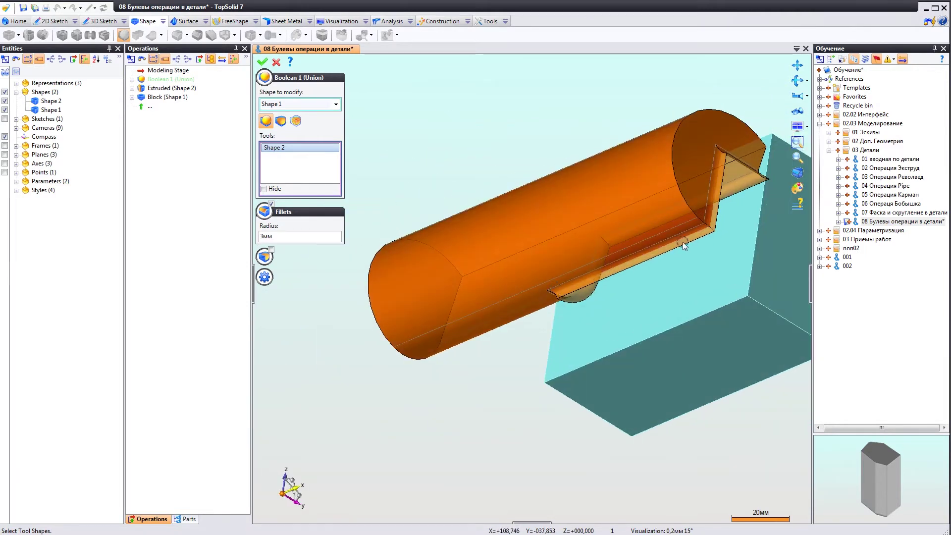
{"action": "mouse_move", "coordinate": [715, 164]}
{"action": "middle_mouse_down"}
{"action": "mouse_move", "coordinate": [460, 174]}
{"action": "mouse_move", "coordinate": [484, 208]}
{"action": "mouse_move", "coordinate": [599, 209]}
{"action": "middle_mouse_up"}
{"action": "scroll", "coordinate": [507, 209], "scroll_direction": "up", "scroll_amount": 3}
{"action": "middle_click_drag", "start_coordinate": [507, 209], "coordinate": [483, 227]}
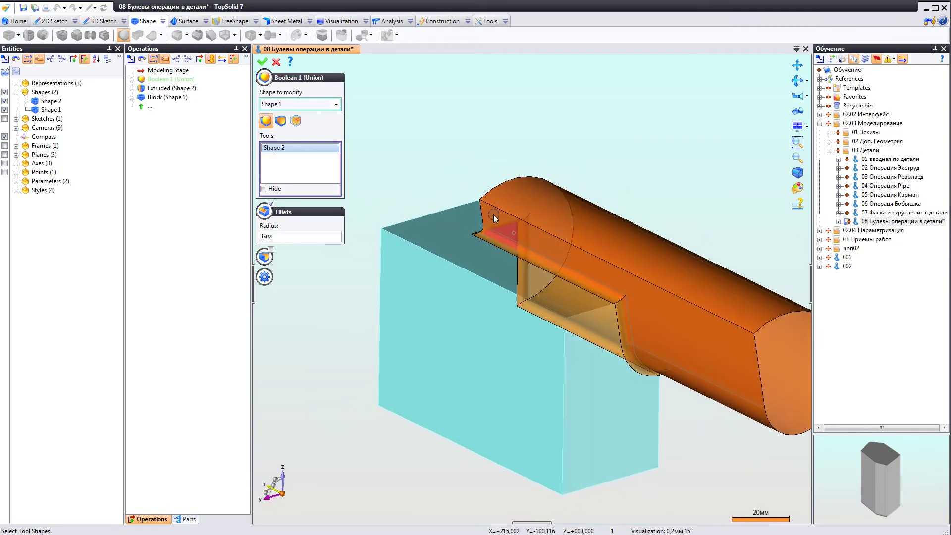
{"action": "scroll", "coordinate": [483, 227], "scroll_direction": "up", "scroll_amount": 3}
{"action": "scroll", "coordinate": [483, 227], "scroll_direction": "up", "scroll_amount": 3}
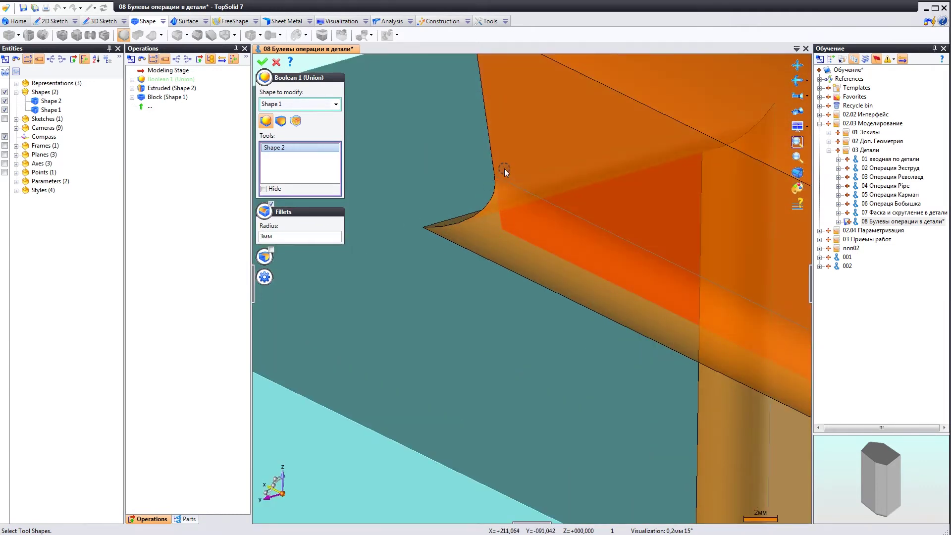
{"action": "mouse_move", "coordinate": [498, 187]}
{"action": "middle_mouse_down"}
{"action": "mouse_move", "coordinate": [512, 206]}
{"action": "mouse_move", "coordinate": [563, 206]}
{"action": "mouse_move", "coordinate": [504, 207]}
{"action": "middle_mouse_up"}
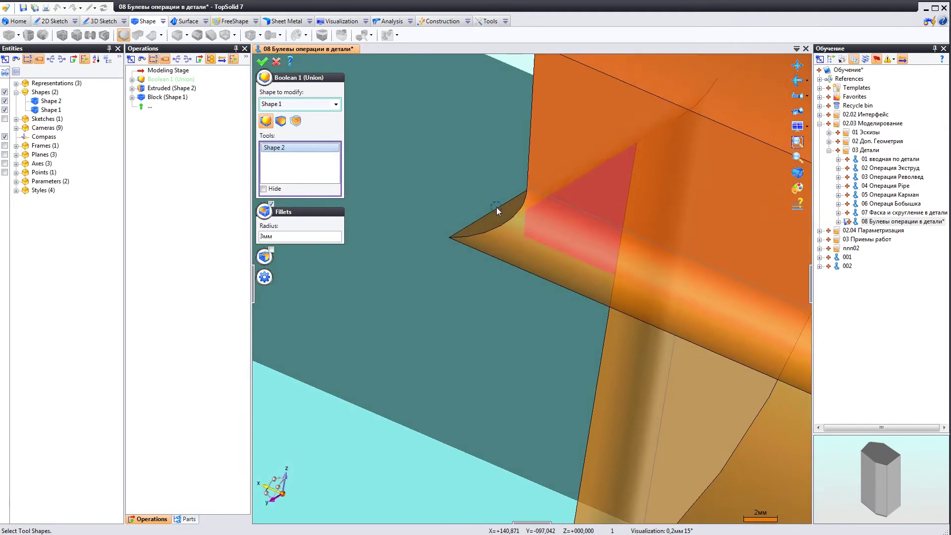
{"action": "scroll", "coordinate": [504, 207], "scroll_direction": "down", "scroll_amount": 5}
{"action": "mouse_move", "coordinate": [631, 324]}
{"action": "middle_mouse_down"}
{"action": "mouse_move", "coordinate": [648, 314]}
{"action": "mouse_move", "coordinate": [601, 263]}
{"action": "mouse_move", "coordinate": [467, 248]}
{"action": "mouse_move", "coordinate": [589, 259]}
{"action": "mouse_move", "coordinate": [578, 267]}
{"action": "mouse_move", "coordinate": [465, 255]}
{"action": "mouse_move", "coordinate": [587, 262]}
{"action": "mouse_move", "coordinate": [576, 293]}
{"action": "middle_mouse_up"}
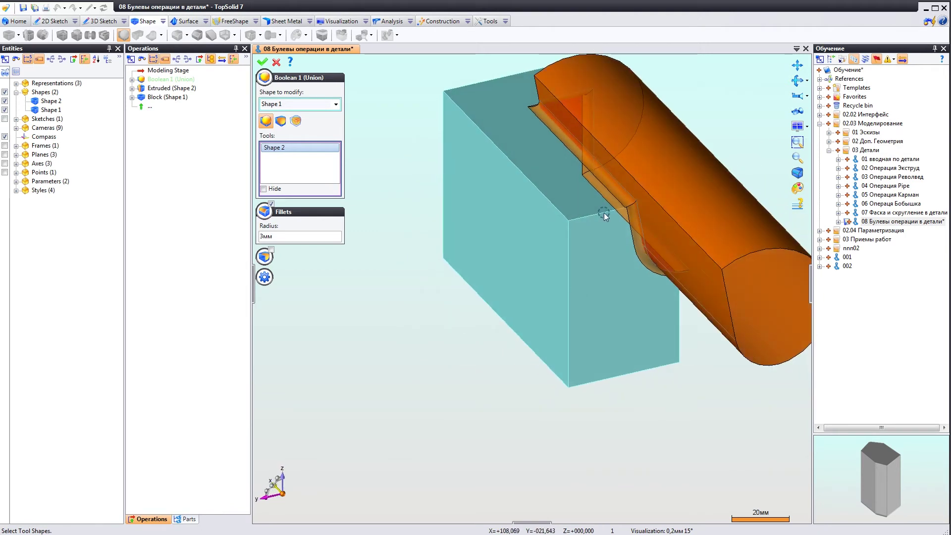
{"action": "middle_click_drag", "start_coordinate": [604, 214], "coordinate": [664, 170]}
{"action": "scroll", "coordinate": [664, 170], "scroll_direction": "up", "scroll_amount": 3}
{"action": "scroll", "coordinate": [580, 206], "scroll_direction": "up", "scroll_amount": 2}
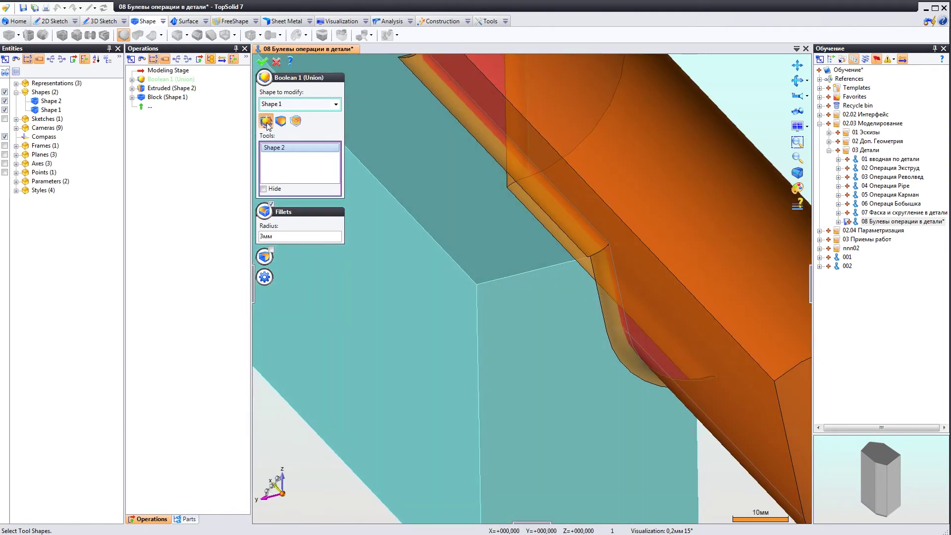
{"action": "scroll", "coordinate": [537, 224], "scroll_direction": "down", "scroll_amount": 2}
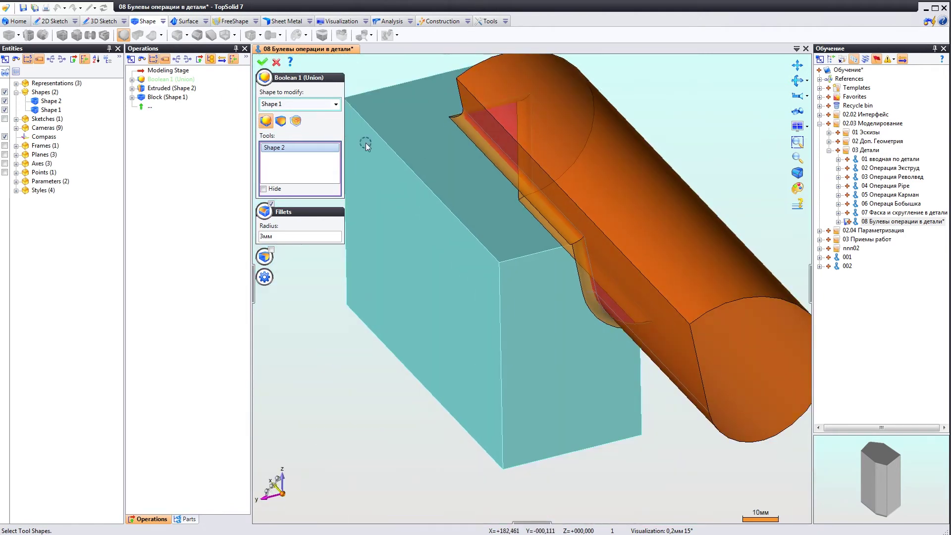
{"action": "left_click", "coordinate": [262, 61]}
{"action": "scroll", "coordinate": [514, 212], "scroll_direction": "down", "scroll_amount": 1}
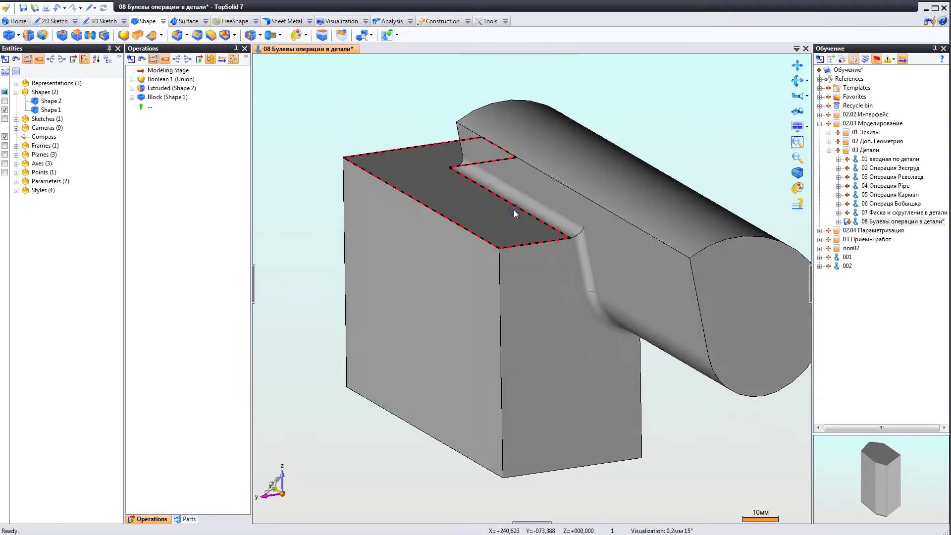
{"action": "scroll", "coordinate": [492, 205], "scroll_direction": "up", "scroll_amount": 4}
{"action": "middle_click_drag", "start_coordinate": [493, 206], "coordinate": [545, 215]}
{"action": "scroll", "coordinate": [520, 247], "scroll_direction": "down", "scroll_amount": 3}
{"action": "scroll", "coordinate": [520, 248], "scroll_direction": "down", "scroll_amount": 2}
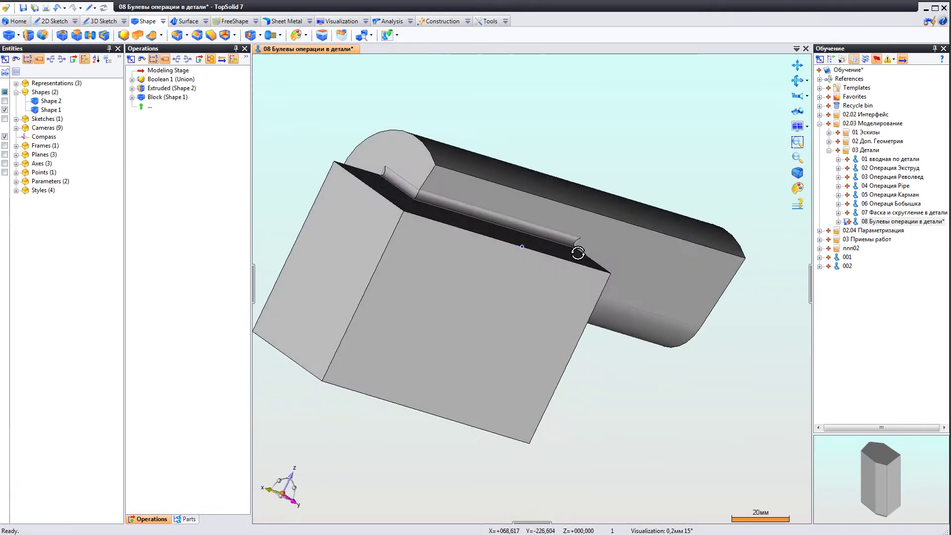
{"action": "scroll", "coordinate": [519, 248], "scroll_direction": "up", "scroll_amount": 3}
{"action": "middle_click_drag", "start_coordinate": [520, 247], "coordinate": [513, 230]}
{"action": "scroll", "coordinate": [511, 230], "scroll_direction": "down", "scroll_amount": 3}
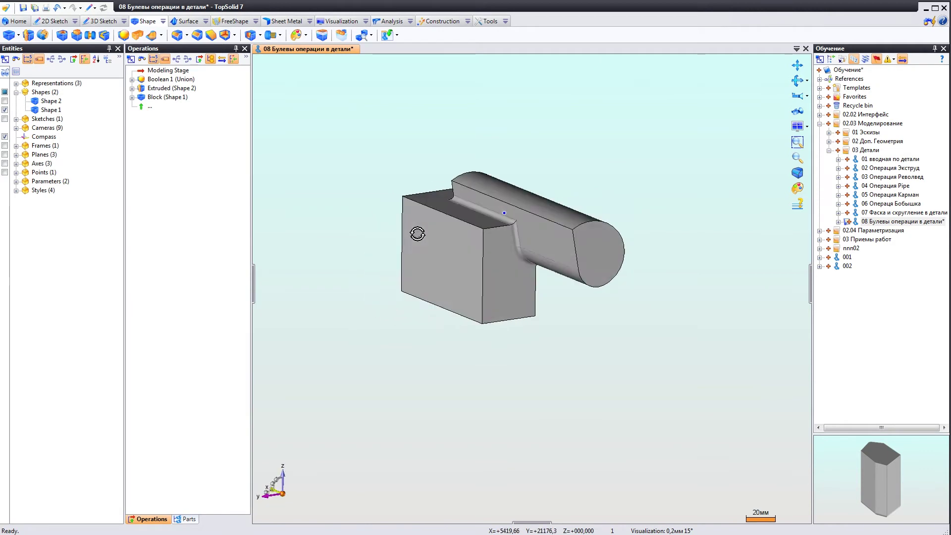
{"action": "scroll", "coordinate": [513, 230], "scroll_direction": "up", "scroll_amount": 5}
{"action": "scroll", "coordinate": [484, 230], "scroll_direction": "down", "scroll_amount": 2}
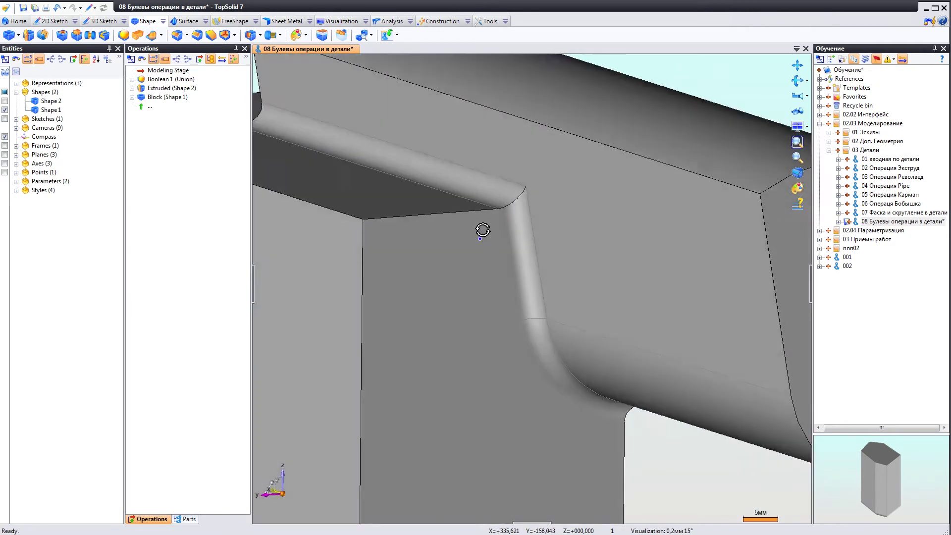
{"action": "scroll", "coordinate": [484, 232], "scroll_direction": "down", "scroll_amount": 3}
{"action": "middle_click_drag", "start_coordinate": [484, 233], "coordinate": [482, 218]}
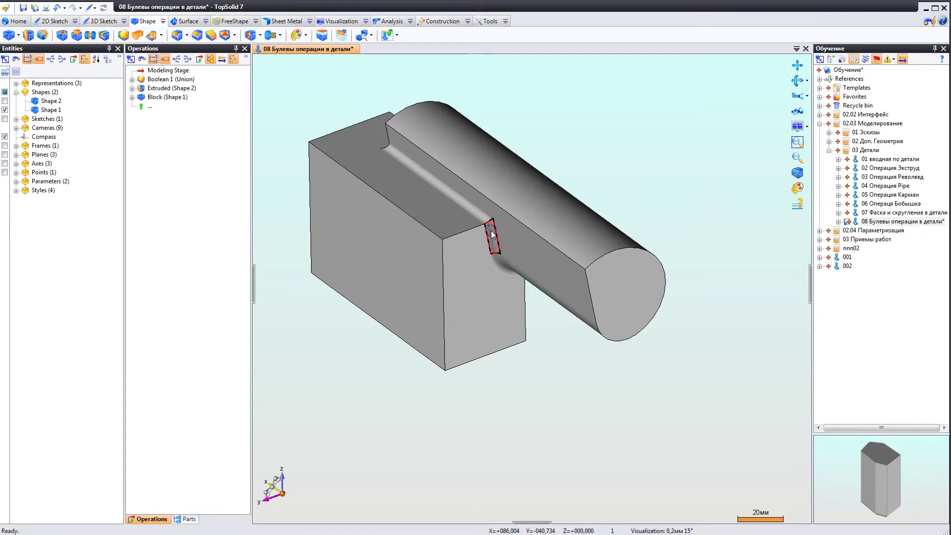
Edit Boolean 1 (Union), look at Local Operation, then expand Advanced Options
{"action": "right_click", "coordinate": [171, 80]}
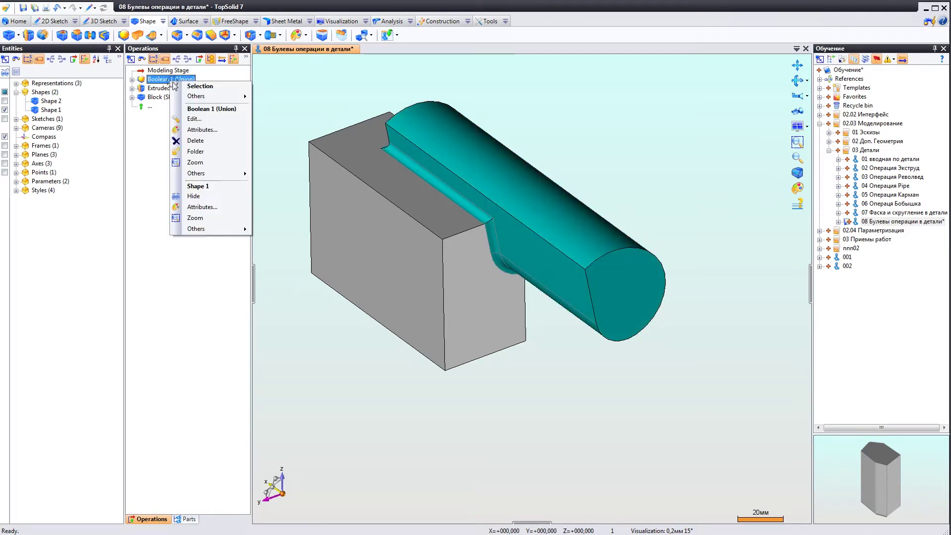
{"action": "left_click", "coordinate": [193, 119]}
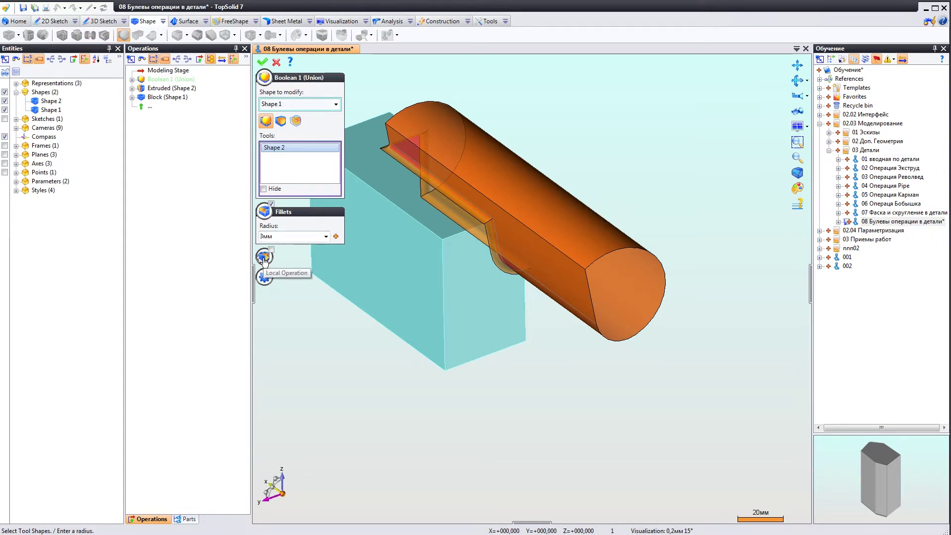
{"action": "left_click", "coordinate": [264, 259]}
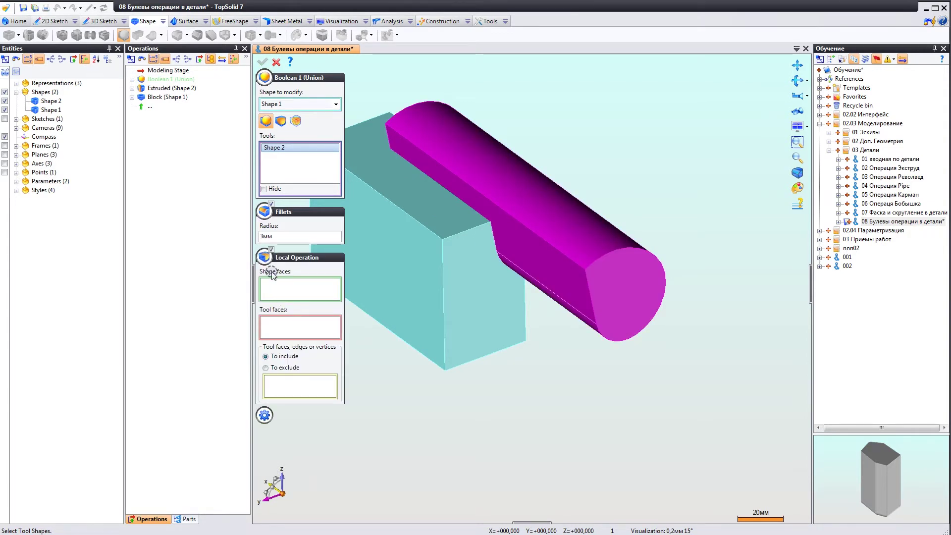
{"action": "left_click", "coordinate": [271, 250]}
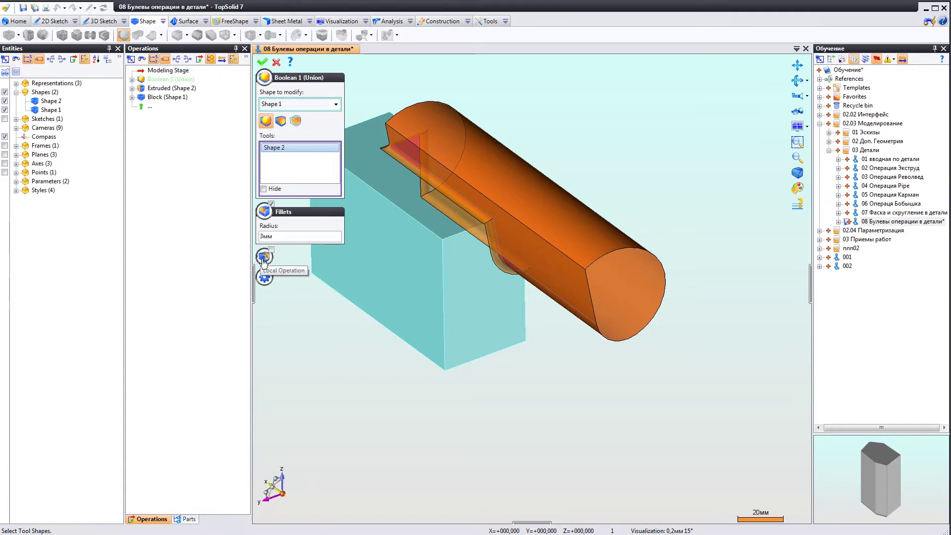
{"action": "left_click", "coordinate": [265, 277]}
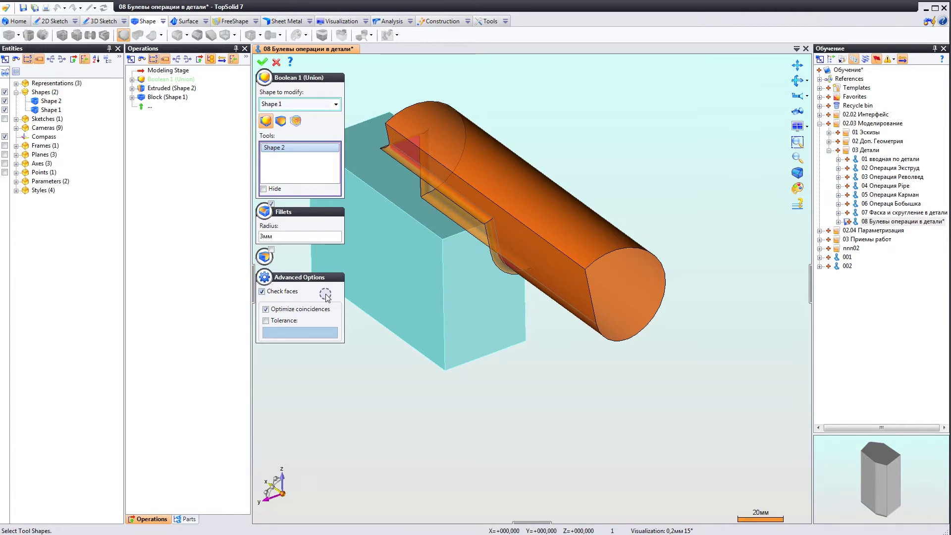
Collapse Advanced Options, leave Fillets off in the union, and check Hide for the cylinder tool
{"action": "left_click", "coordinate": [264, 276]}
{"action": "middle_click_drag", "start_coordinate": [375, 317], "coordinate": [307, 329]}
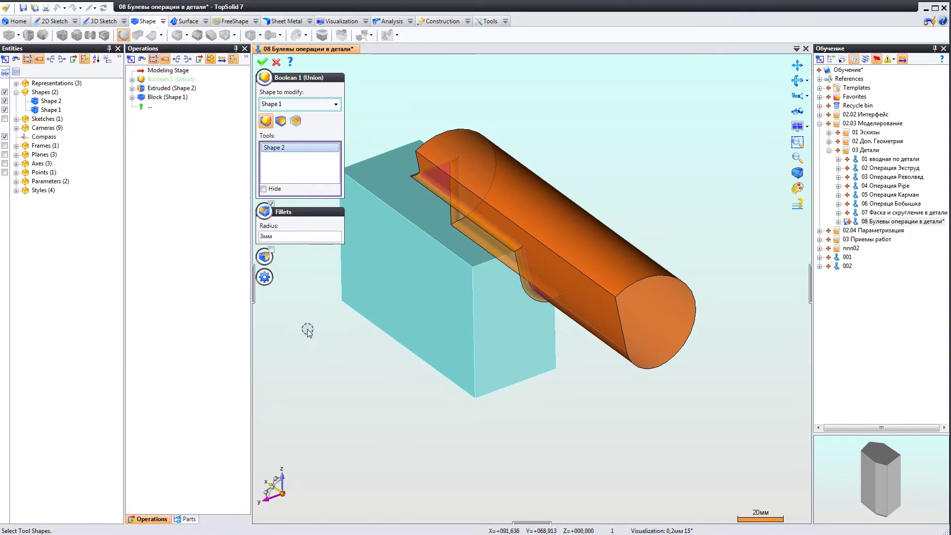
{"action": "middle_click_drag", "start_coordinate": [340, 279], "coordinate": [425, 244]}
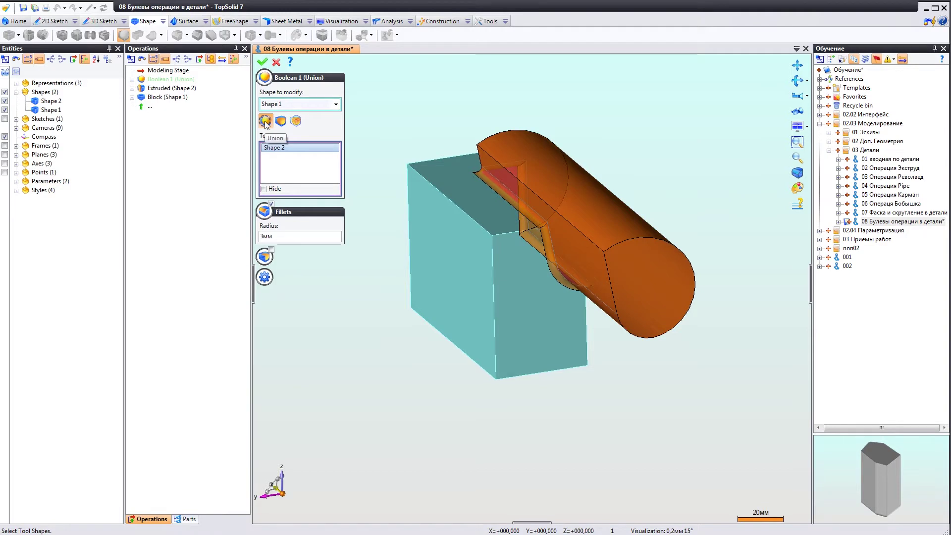
{"action": "scroll", "coordinate": [378, 164], "scroll_direction": "up", "scroll_amount": 1}
{"action": "scroll", "coordinate": [381, 179], "scroll_direction": "up", "scroll_amount": 1}
{"action": "middle_click_drag", "start_coordinate": [381, 179], "coordinate": [386, 189]}
{"action": "left_click", "coordinate": [270, 203]}
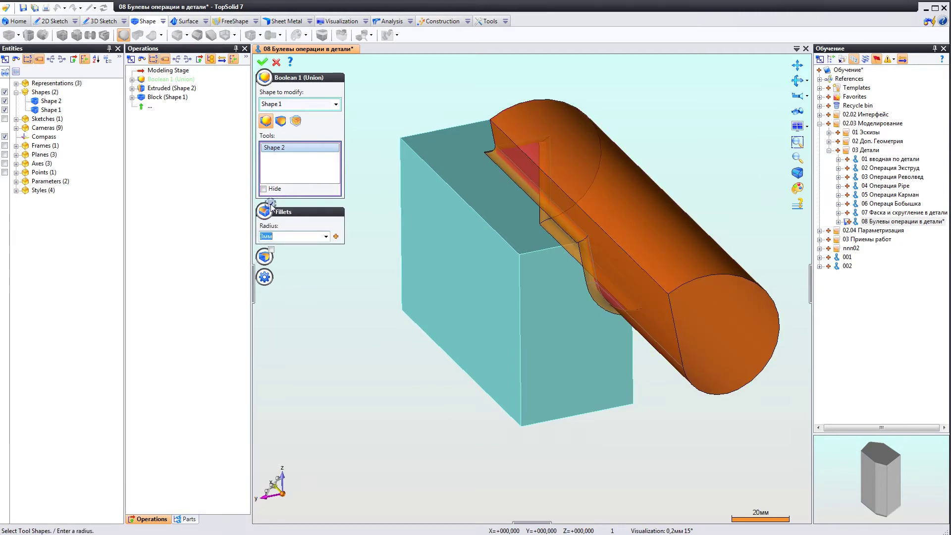
{"action": "left_click", "coordinate": [271, 204]}
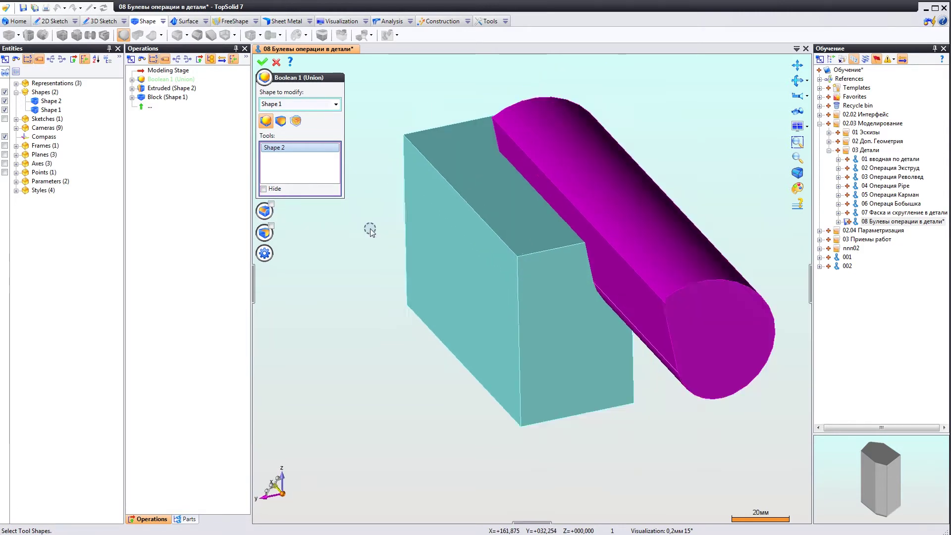
{"action": "scroll", "coordinate": [370, 231], "scroll_direction": "down", "scroll_amount": 2}
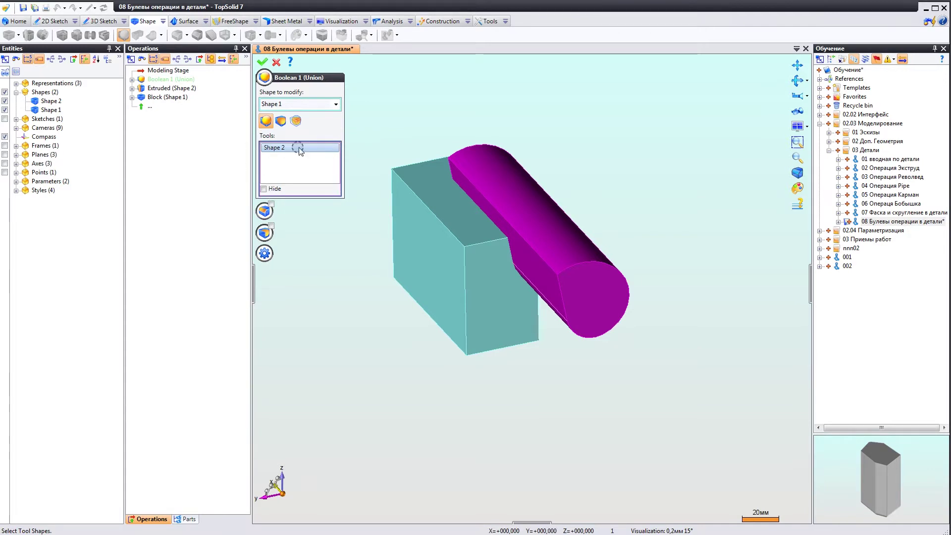
{"action": "left_click", "coordinate": [262, 189]}
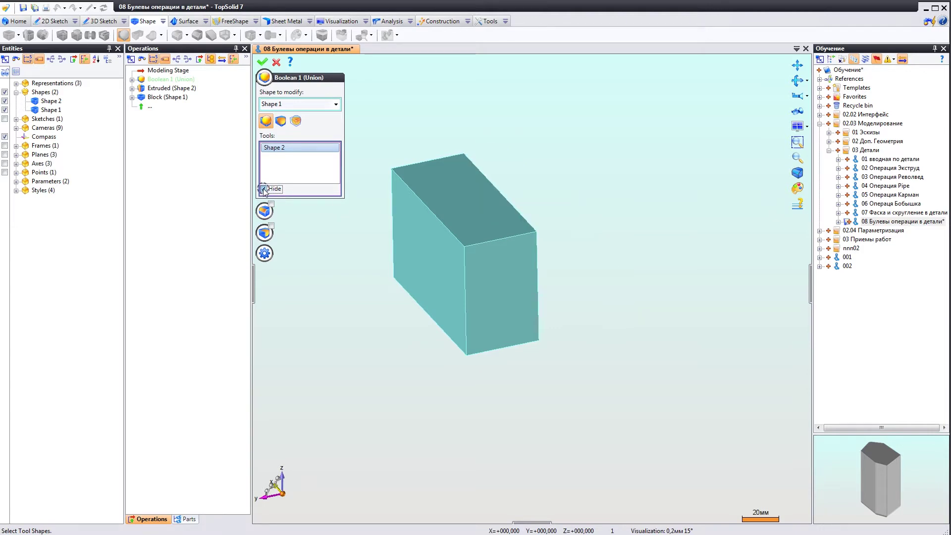
Remove Shape 2 from Tools and pick the cylinder as the tool again
{"action": "right_click", "coordinate": [271, 149]}
{"action": "left_click", "coordinate": [281, 154]}
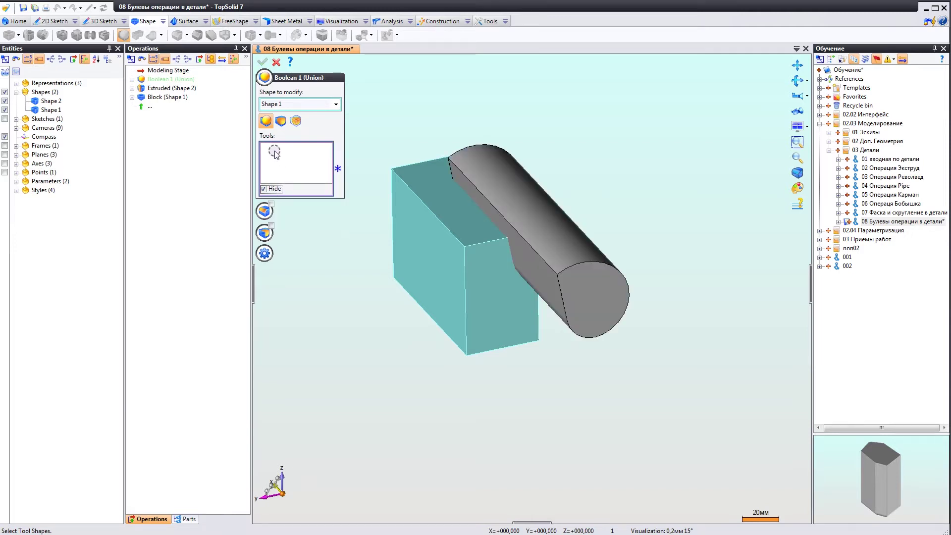
{"action": "scroll", "coordinate": [483, 168], "scroll_direction": "up", "scroll_amount": 2}
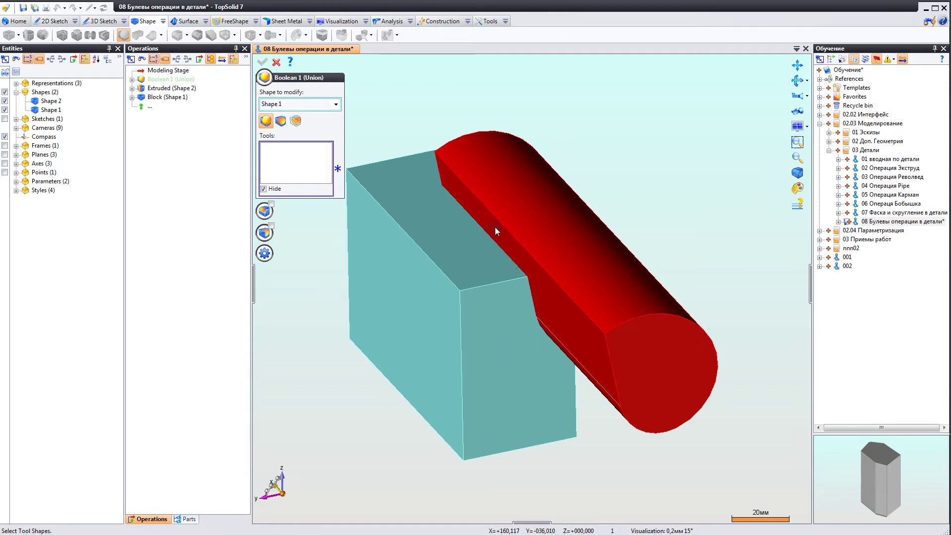
{"action": "left_click", "coordinate": [510, 161]}
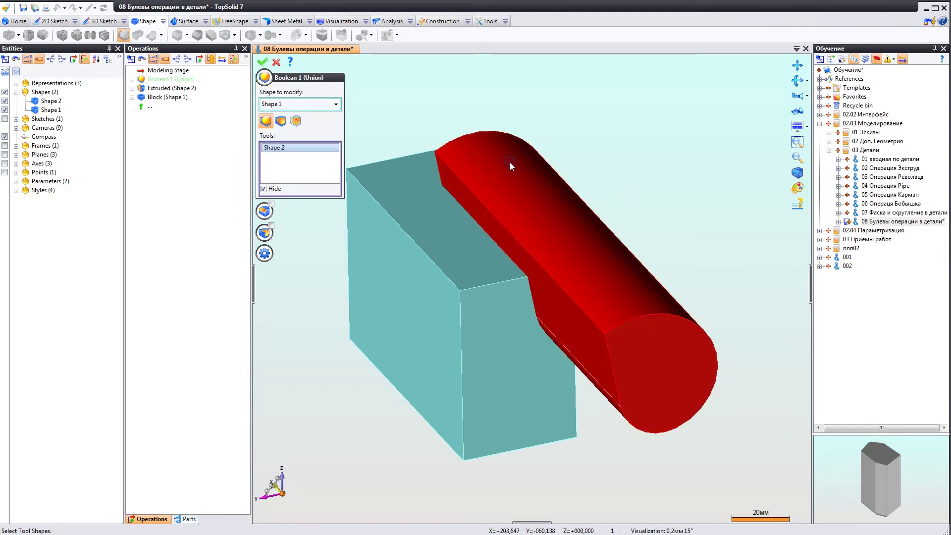
{"action": "scroll", "coordinate": [479, 195], "scroll_direction": "down", "scroll_amount": 1}
{"action": "scroll", "coordinate": [456, 195], "scroll_direction": "down", "scroll_amount": 1}
{"action": "mouse_move", "coordinate": [455, 194]}
{"action": "middle_mouse_down"}
{"action": "mouse_move", "coordinate": [432, 157]}
{"action": "mouse_move", "coordinate": [433, 177]}
{"action": "mouse_move", "coordinate": [503, 222]}
{"action": "middle_mouse_up"}
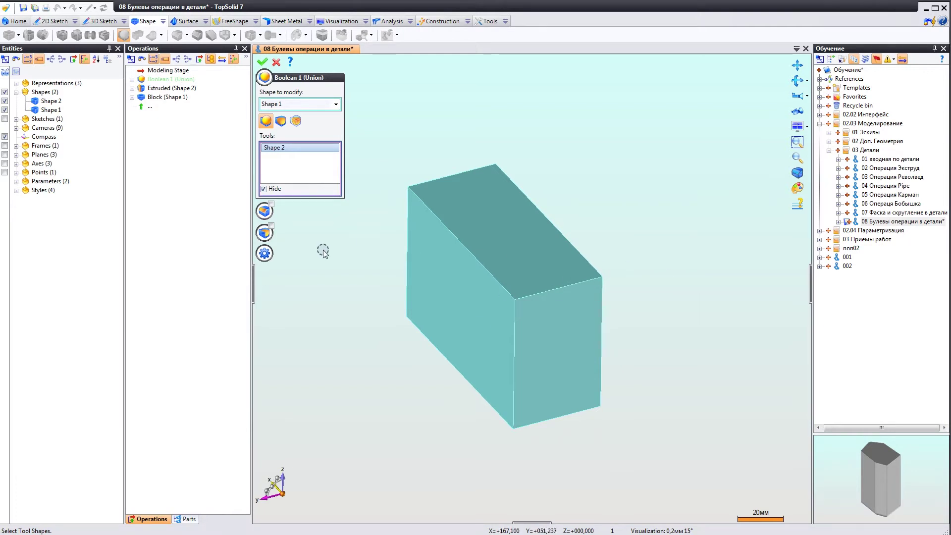
{"action": "middle_click_drag", "start_coordinate": [323, 253], "coordinate": [373, 238]}
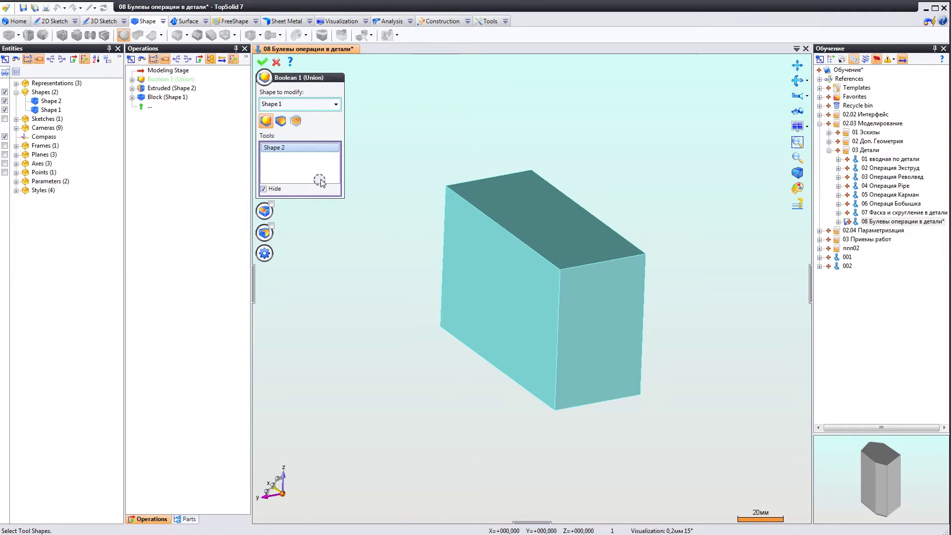
Toggle the cylinder tool's Hide option repeatedly, ending with the cylinder shown
{"action": "left_click", "coordinate": [262, 189]}
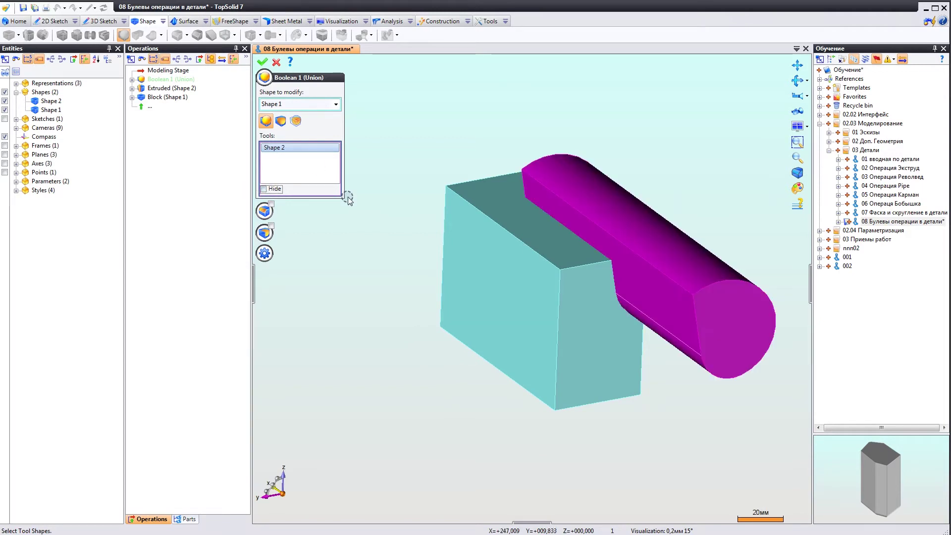
{"action": "mouse_move", "coordinate": [365, 251]}
{"action": "middle_mouse_down"}
{"action": "mouse_move", "coordinate": [381, 282]}
{"action": "mouse_move", "coordinate": [367, 270]}
{"action": "mouse_move", "coordinate": [399, 253]}
{"action": "mouse_move", "coordinate": [401, 263]}
{"action": "mouse_move", "coordinate": [384, 266]}
{"action": "mouse_move", "coordinate": [416, 248]}
{"action": "middle_mouse_up"}
{"action": "left_click", "coordinate": [263, 188]}
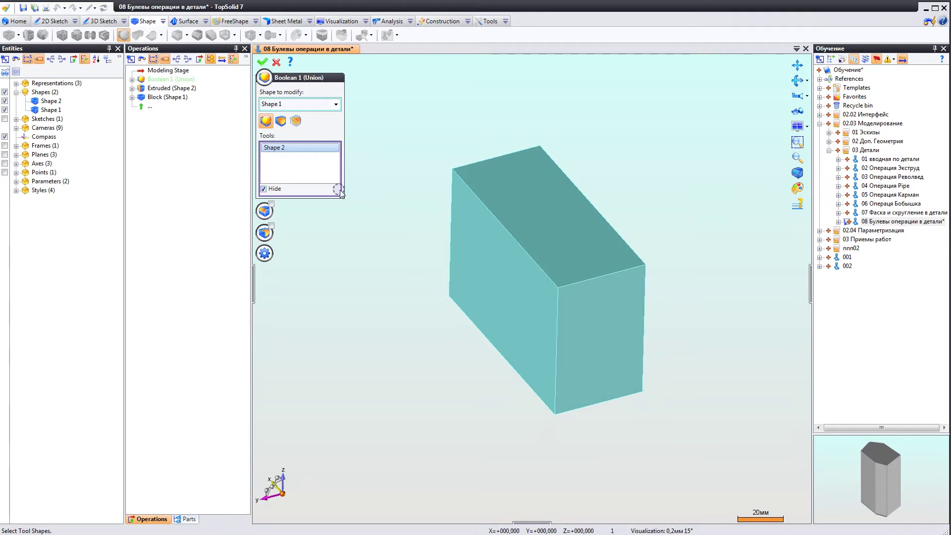
{"action": "mouse_move", "coordinate": [523, 232]}
{"action": "middle_mouse_down"}
{"action": "mouse_move", "coordinate": [534, 264]}
{"action": "mouse_move", "coordinate": [567, 295]}
{"action": "mouse_move", "coordinate": [541, 274]}
{"action": "mouse_move", "coordinate": [577, 291]}
{"action": "mouse_move", "coordinate": [560, 280]}
{"action": "mouse_move", "coordinate": [570, 297]}
{"action": "middle_mouse_up"}
{"action": "left_click", "coordinate": [264, 189]}
{"action": "left_click", "coordinate": [263, 189]}
{"action": "left_click", "coordinate": [263, 190]}
{"action": "left_click", "coordinate": [263, 189]}
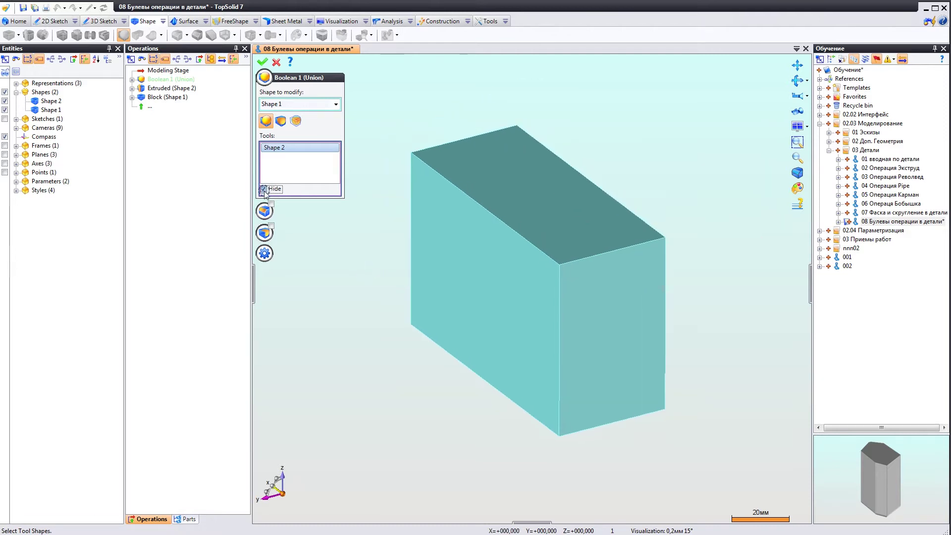
{"action": "left_click", "coordinate": [264, 189]}
Enable 3 mm fillets on the union and validate it
{"action": "scroll", "coordinate": [361, 259], "scroll_direction": "down", "scroll_amount": 3}
{"action": "scroll", "coordinate": [340, 211], "scroll_direction": "up", "scroll_amount": 3}
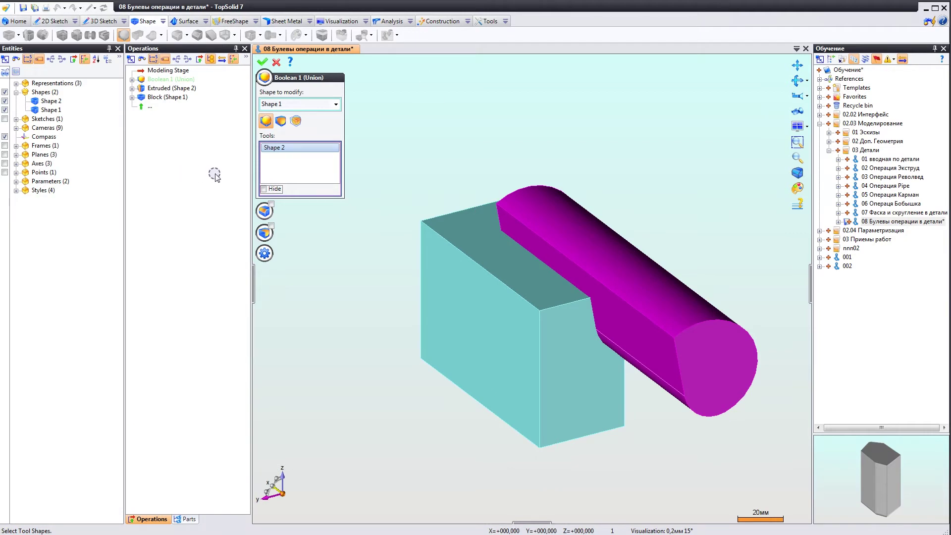
{"action": "left_click", "coordinate": [265, 210]}
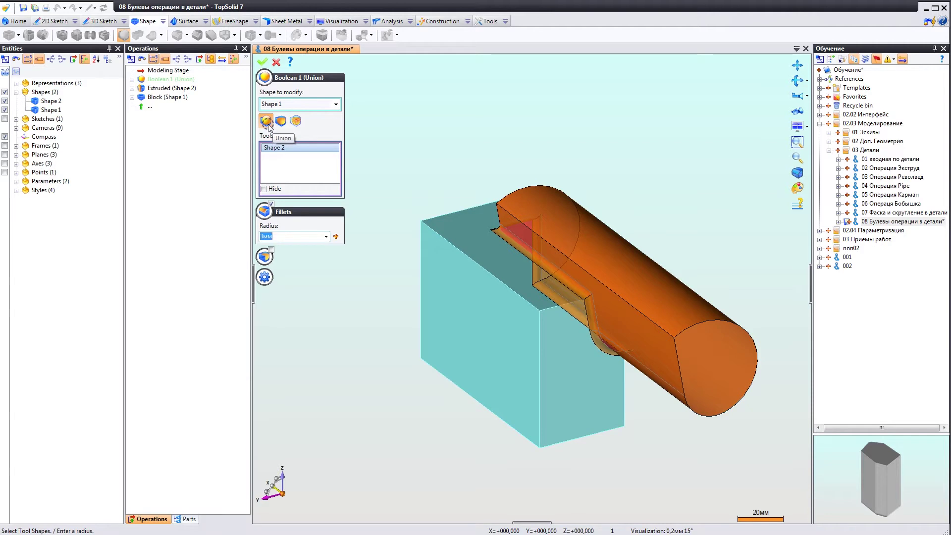
{"action": "left_click", "coordinate": [261, 62]}
{"action": "mouse_move", "coordinate": [435, 204]}
{"action": "middle_mouse_down"}
{"action": "mouse_move", "coordinate": [541, 246]}
{"action": "mouse_move", "coordinate": [436, 245]}
{"action": "mouse_move", "coordinate": [511, 248]}
{"action": "mouse_move", "coordinate": [412, 230]}
{"action": "mouse_move", "coordinate": [425, 238]}
{"action": "mouse_move", "coordinate": [335, 154]}
{"action": "middle_mouse_up"}
Edit Boolean 1 and switch its operation from Union to Subtraction
{"action": "right_click", "coordinate": [164, 79]}
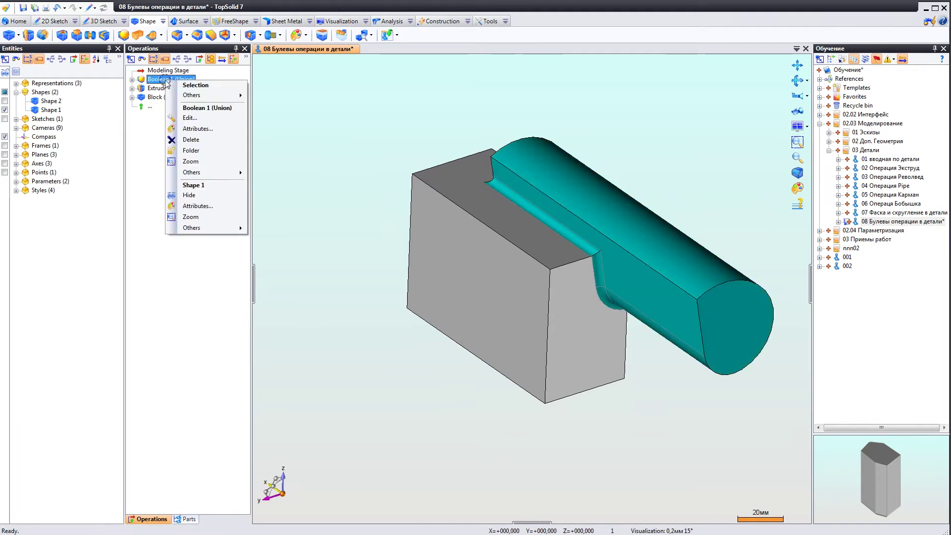
{"action": "left_click", "coordinate": [174, 118]}
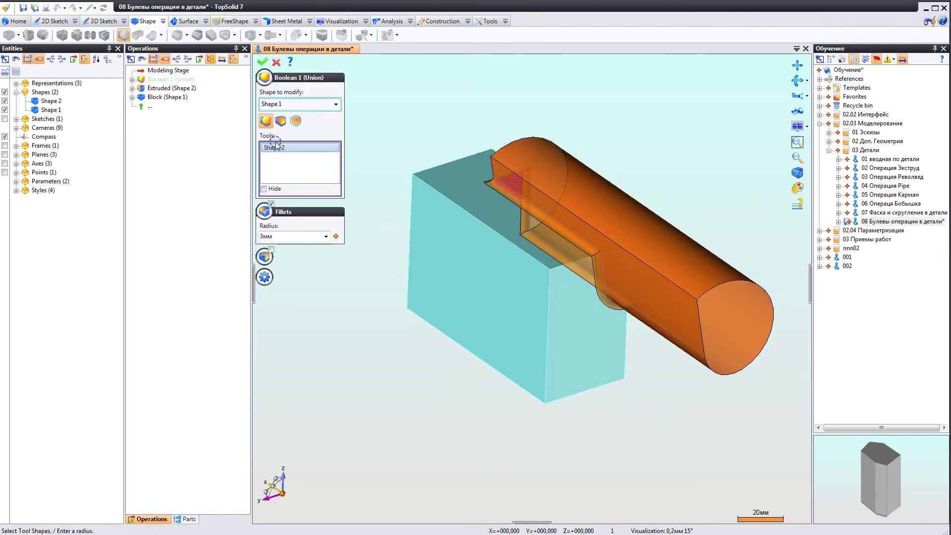
{"action": "left_click", "coordinate": [279, 122]}
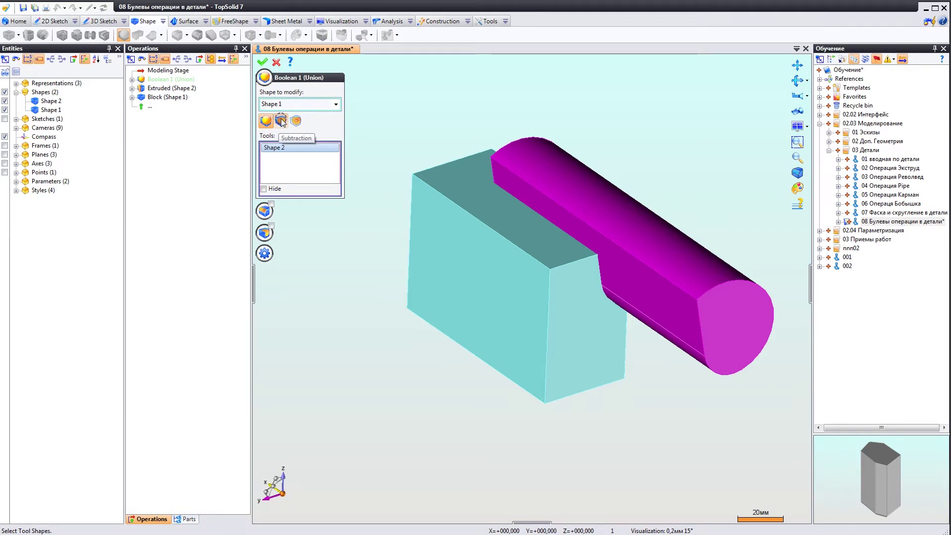
{"action": "scroll", "coordinate": [361, 206], "scroll_direction": "up", "scroll_amount": 2}
{"action": "scroll", "coordinate": [348, 229], "scroll_direction": "down", "scroll_amount": 2}
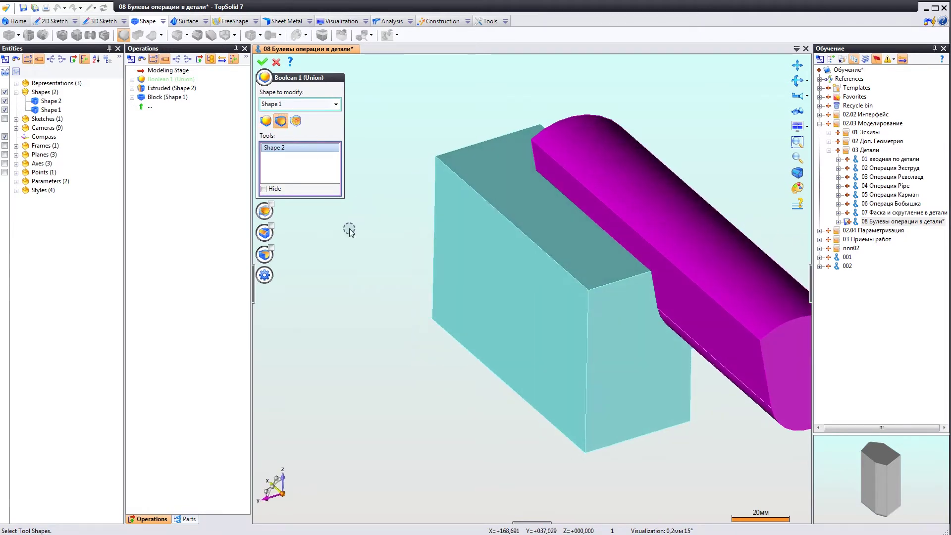
{"action": "scroll", "coordinate": [349, 229], "scroll_direction": "down", "scroll_amount": 2}
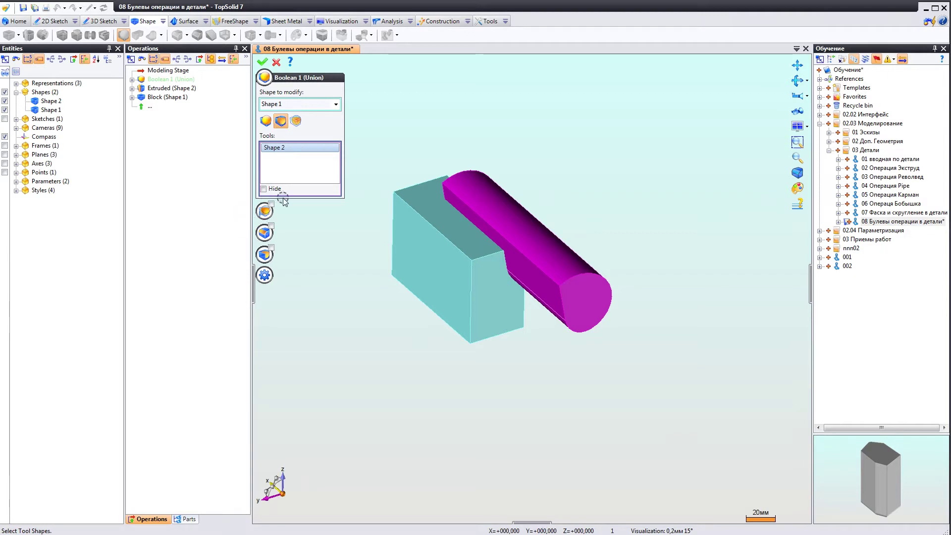
{"action": "left_click", "coordinate": [262, 63]}
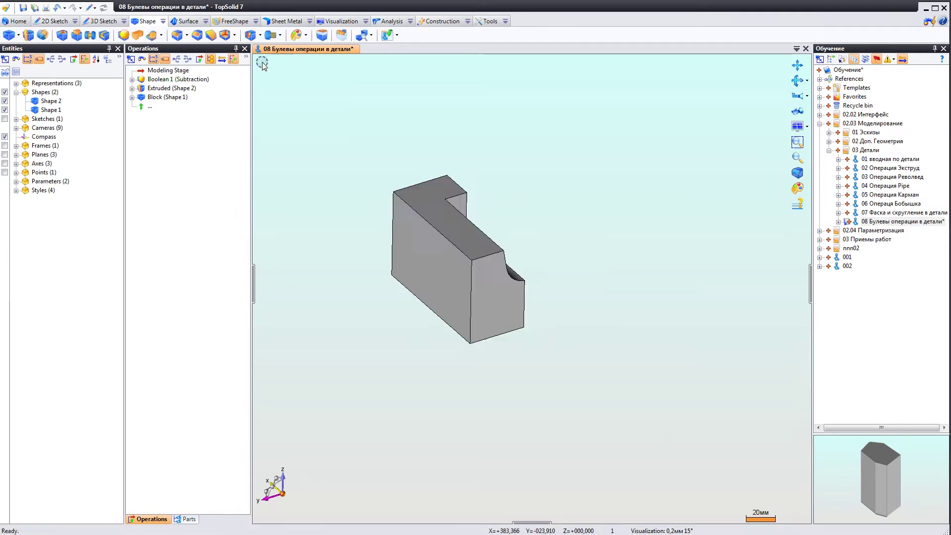
{"action": "mouse_move", "coordinate": [477, 254]}
{"action": "middle_mouse_down"}
{"action": "mouse_move", "coordinate": [479, 238]}
{"action": "mouse_move", "coordinate": [530, 255]}
{"action": "middle_mouse_up"}
{"action": "scroll", "coordinate": [480, 239], "scroll_direction": "up", "scroll_amount": 3}
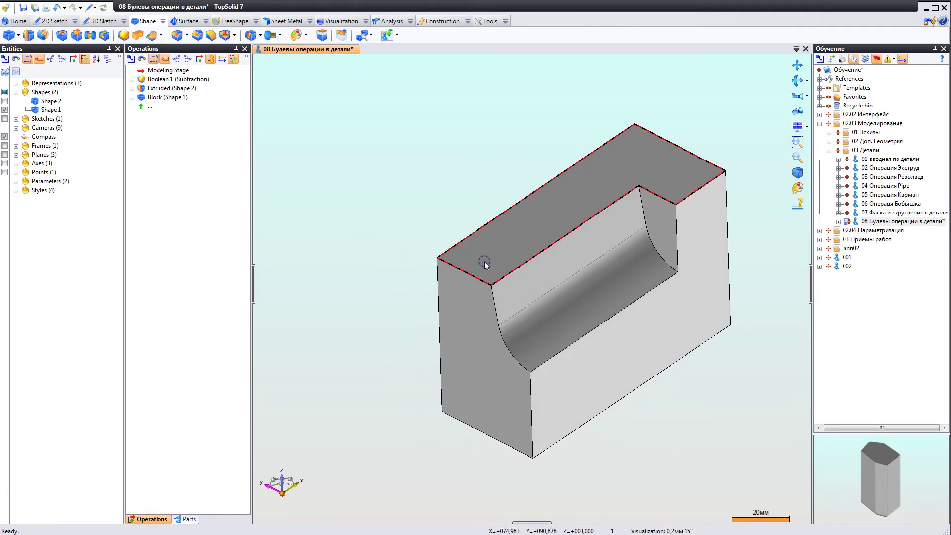
{"action": "middle_click_drag", "start_coordinate": [561, 357], "coordinate": [547, 277]}
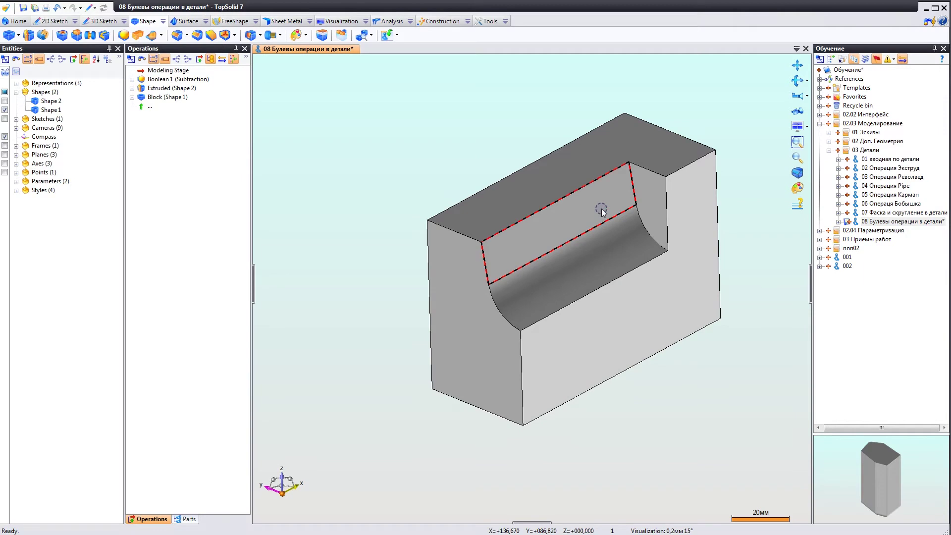
{"action": "scroll", "coordinate": [601, 210], "scroll_direction": "down", "scroll_amount": 2}
{"action": "middle_click_drag", "start_coordinate": [572, 249], "coordinate": [583, 252]}
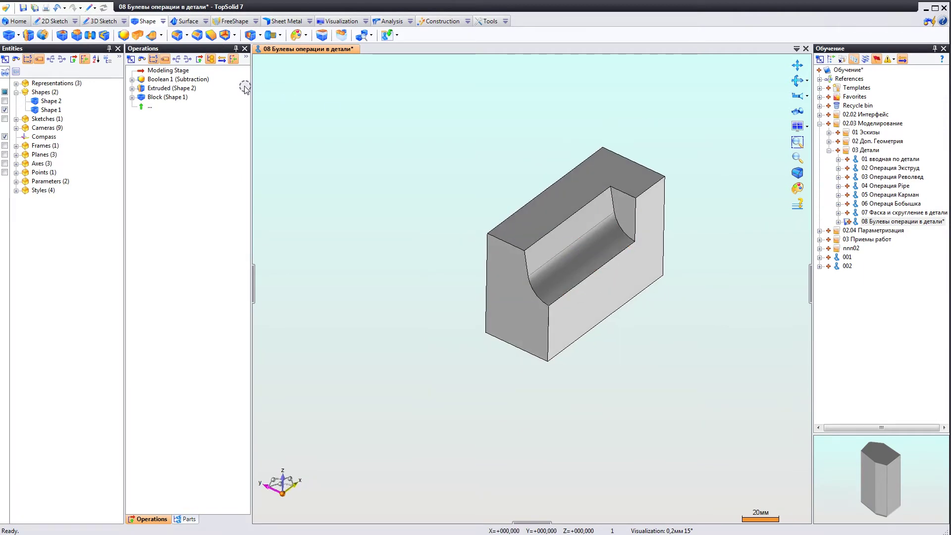
Reopen Boolean 1 for editing and orbit around the block and cylinder tool
{"action": "right_click", "coordinate": [177, 79]}
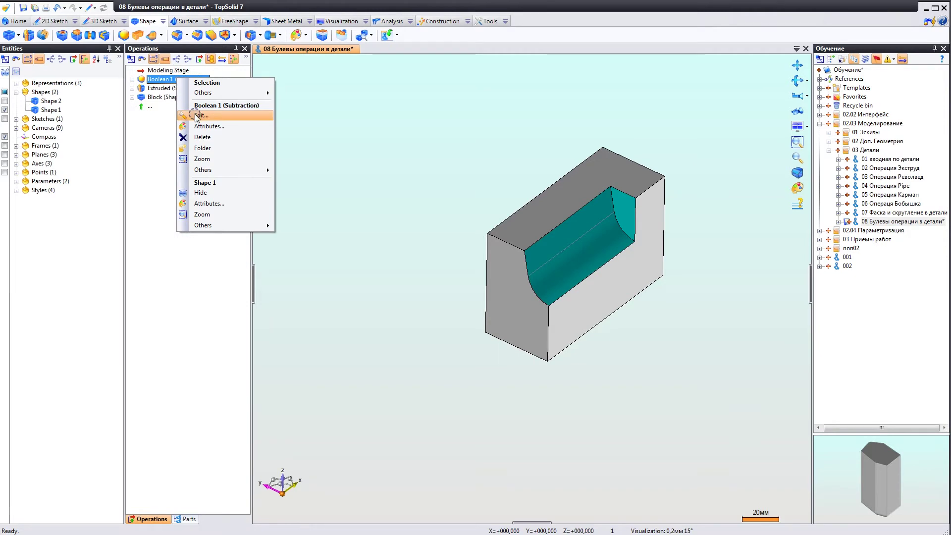
{"action": "left_click", "coordinate": [197, 116]}
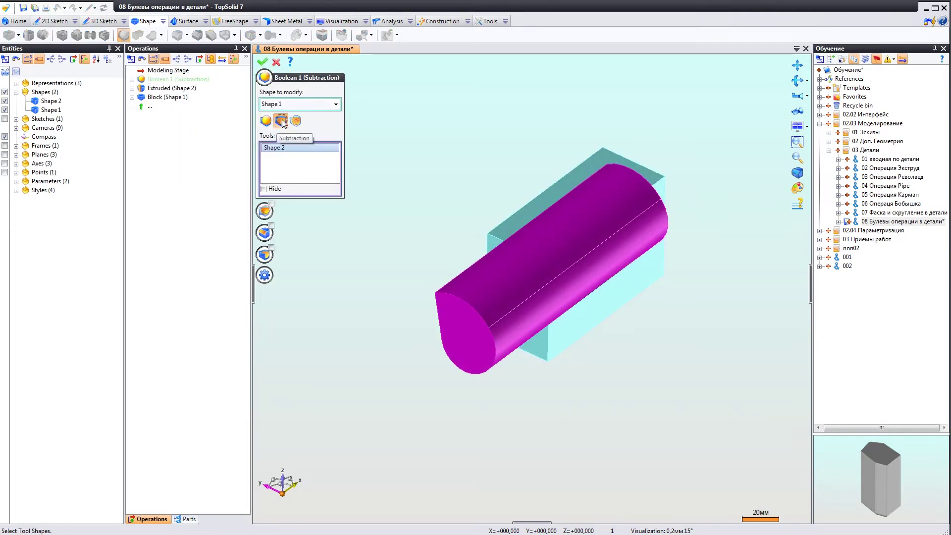
{"action": "mouse_move", "coordinate": [435, 186]}
{"action": "middle_mouse_down"}
{"action": "mouse_move", "coordinate": [510, 238]}
{"action": "mouse_move", "coordinate": [525, 206]}
{"action": "mouse_move", "coordinate": [514, 176]}
{"action": "mouse_move", "coordinate": [499, 177]}
{"action": "mouse_move", "coordinate": [446, 225]}
{"action": "mouse_move", "coordinate": [486, 189]}
{"action": "middle_mouse_up"}
{"action": "mouse_move", "coordinate": [495, 257]}
{"action": "middle_mouse_down"}
{"action": "mouse_move", "coordinate": [587, 192]}
{"action": "mouse_move", "coordinate": [495, 291]}
{"action": "mouse_move", "coordinate": [630, 261]}
{"action": "mouse_move", "coordinate": [597, 279]}
{"action": "mouse_move", "coordinate": [574, 308]}
{"action": "mouse_move", "coordinate": [547, 273]}
{"action": "middle_mouse_up"}
{"action": "scroll", "coordinate": [529, 322], "scroll_direction": "up", "scroll_amount": 5}
{"action": "mouse_move", "coordinate": [528, 323]}
{"action": "middle_mouse_down"}
{"action": "mouse_move", "coordinate": [540, 311]}
{"action": "mouse_move", "coordinate": [556, 339]}
{"action": "mouse_move", "coordinate": [569, 317]}
{"action": "mouse_move", "coordinate": [561, 303]}
{"action": "mouse_move", "coordinate": [569, 329]}
{"action": "middle_mouse_up"}
{"action": "scroll", "coordinate": [565, 341], "scroll_direction": "down", "scroll_amount": 3}
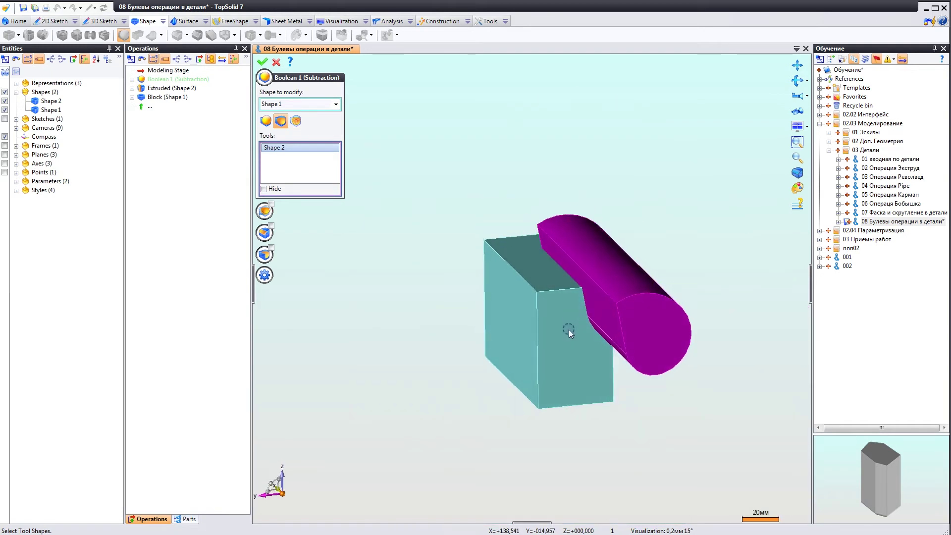
Turn on 3 mm fillets for the subtraction and hide the cylinder tool
{"action": "left_click", "coordinate": [272, 229]}
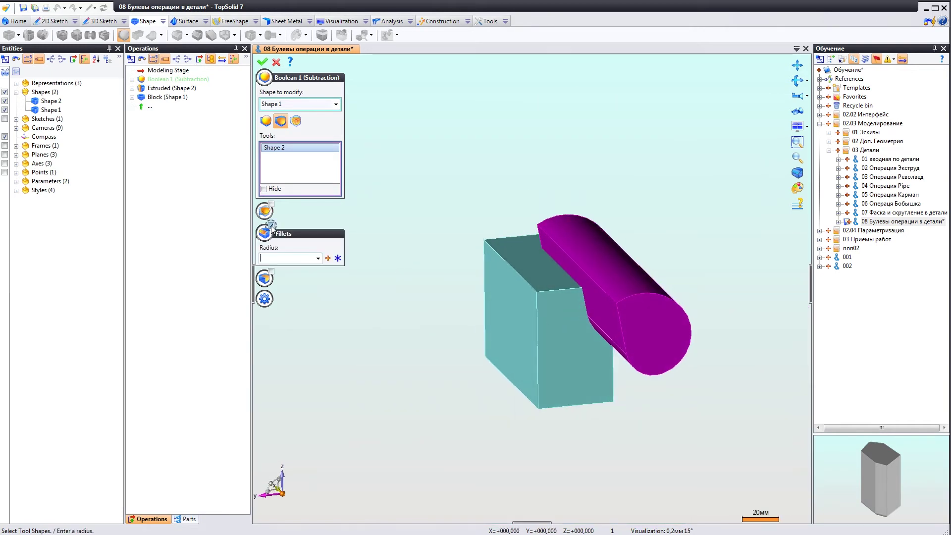
{"action": "type", "text": "3"}
{"action": "key", "text": "Return"}
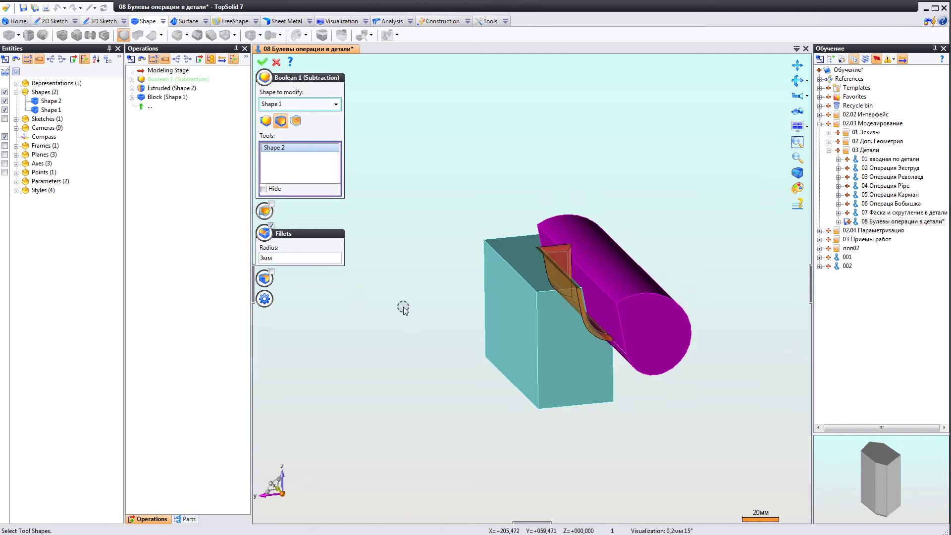
{"action": "middle_click_drag", "start_coordinate": [535, 306], "coordinate": [438, 278]}
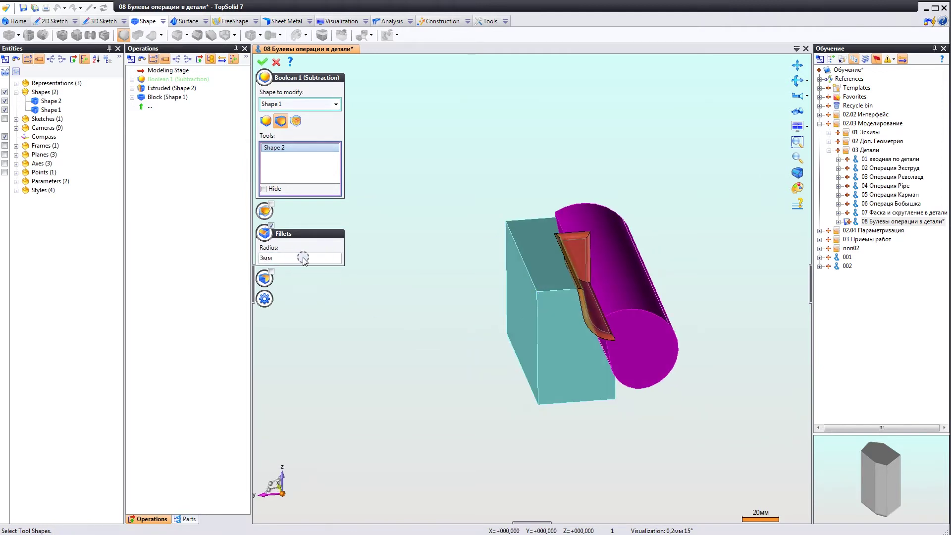
{"action": "left_click", "coordinate": [262, 190]}
{"action": "middle_click_drag", "start_coordinate": [388, 244], "coordinate": [485, 314]}
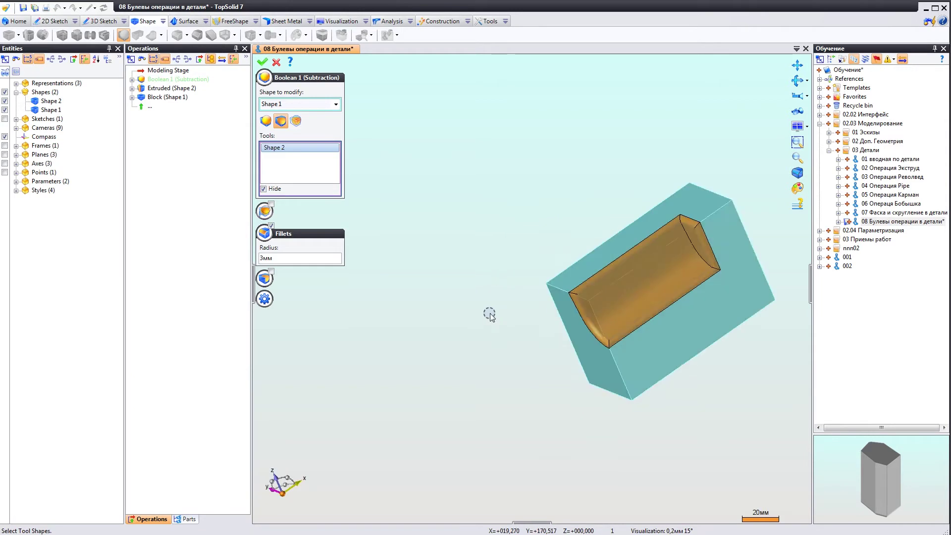
{"action": "scroll", "coordinate": [636, 262], "scroll_direction": "up", "scroll_amount": 5}
{"action": "mouse_move", "coordinate": [636, 263]}
{"action": "middle_mouse_down"}
{"action": "mouse_move", "coordinate": [577, 318]}
{"action": "mouse_move", "coordinate": [596, 289]}
{"action": "middle_mouse_up"}
{"action": "scroll", "coordinate": [594, 298], "scroll_direction": "down", "scroll_amount": 3}
{"action": "scroll", "coordinate": [596, 297], "scroll_direction": "up", "scroll_amount": 4}
{"action": "scroll", "coordinate": [579, 273], "scroll_direction": "down", "scroll_amount": 3}
{"action": "scroll", "coordinate": [590, 290], "scroll_direction": "up", "scroll_amount": 3}
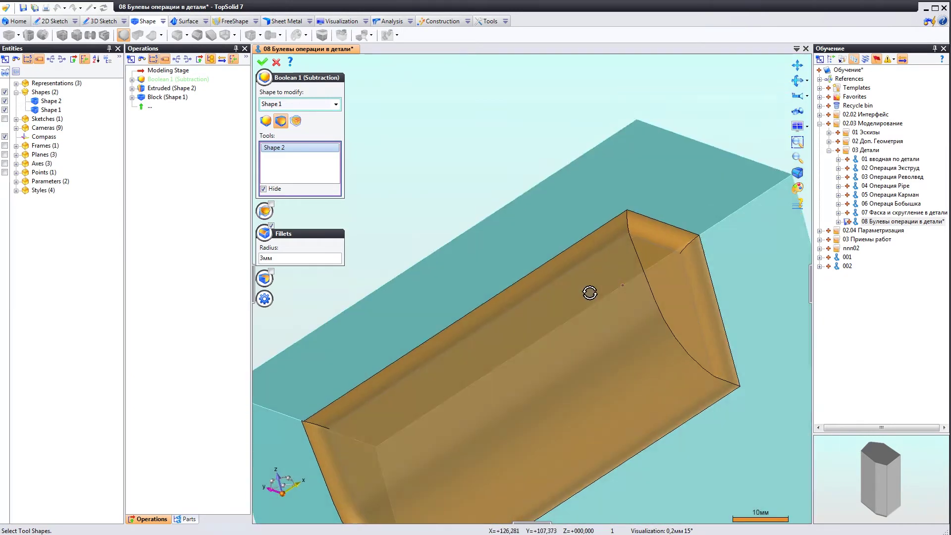
Inspect the filleted groove preview, then validate the subtraction
{"action": "mouse_move", "coordinate": [349, 385]}
{"action": "middle_mouse_down"}
{"action": "mouse_move", "coordinate": [403, 333]}
{"action": "mouse_move", "coordinate": [404, 364]}
{"action": "middle_mouse_up"}
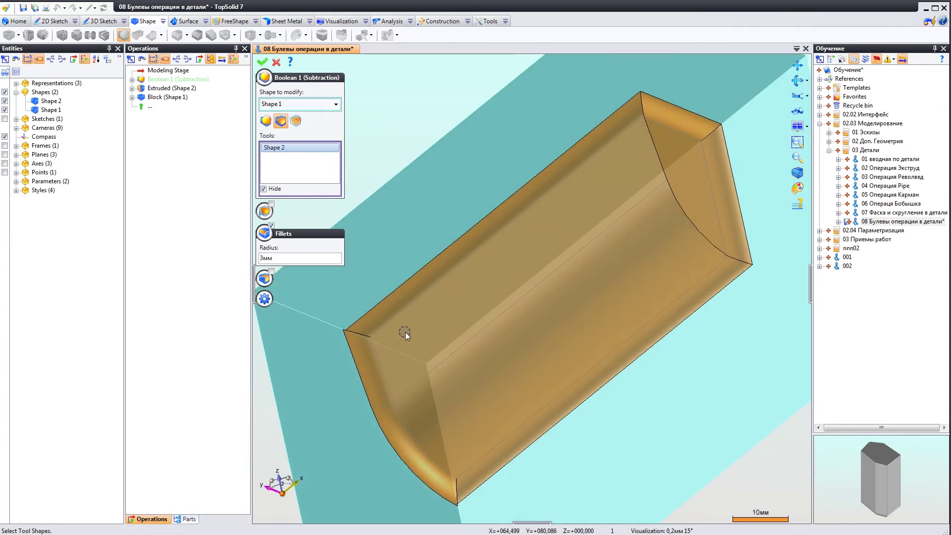
{"action": "scroll", "coordinate": [411, 329], "scroll_direction": "down", "scroll_amount": 1}
{"action": "scroll", "coordinate": [415, 326], "scroll_direction": "down", "scroll_amount": 1}
{"action": "scroll", "coordinate": [414, 327], "scroll_direction": "down", "scroll_amount": 1}
{"action": "scroll", "coordinate": [410, 328], "scroll_direction": "up", "scroll_amount": 2}
{"action": "middle_click_drag", "start_coordinate": [396, 329], "coordinate": [399, 336]}
{"action": "scroll", "coordinate": [399, 336], "scroll_direction": "up", "scroll_amount": 1}
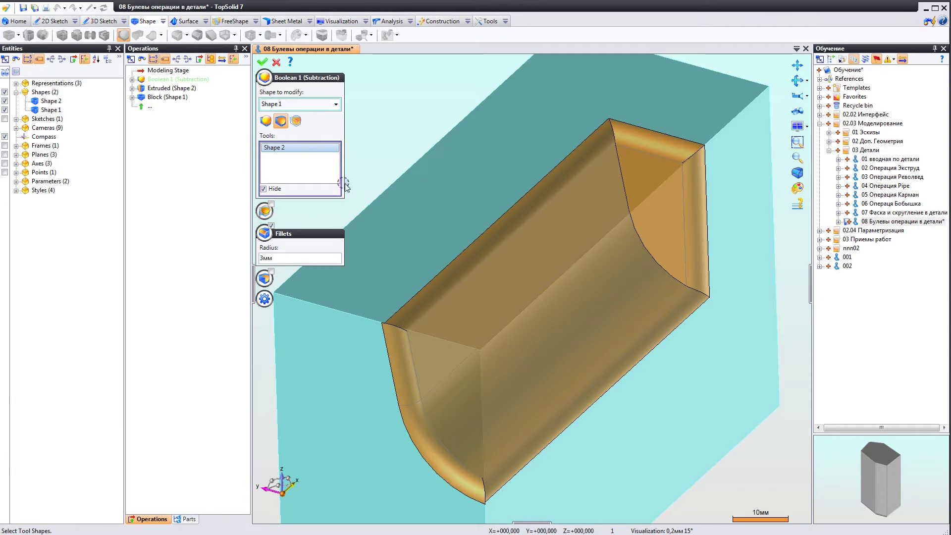
{"action": "left_click", "coordinate": [262, 63]}
{"action": "scroll", "coordinate": [510, 268], "scroll_direction": "down", "scroll_amount": 3}
{"action": "scroll", "coordinate": [529, 271], "scroll_direction": "up", "scroll_amount": 3}
{"action": "middle_click_drag", "start_coordinate": [532, 273], "coordinate": [553, 285]}
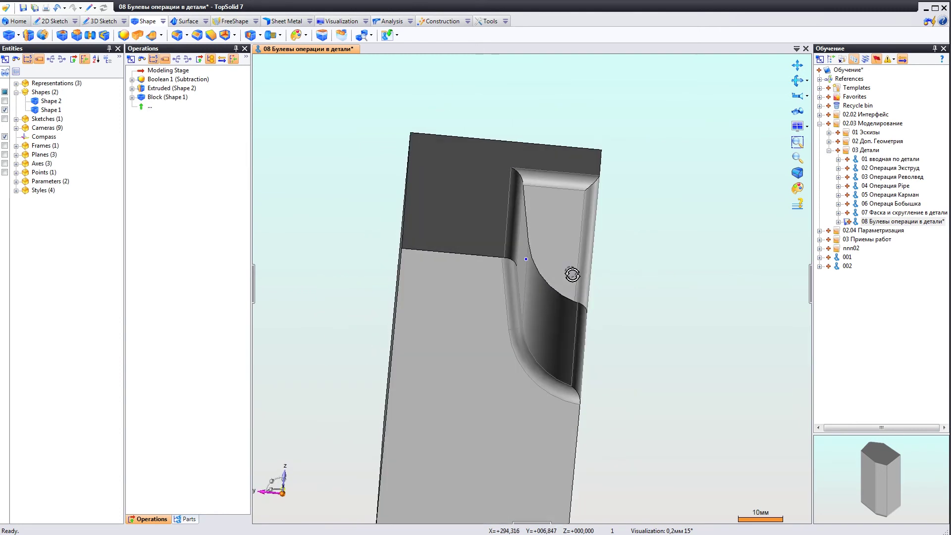
Show Shape 2 beside the filleted block, inspect the junction, then hide it again
{"action": "middle_click_drag", "start_coordinate": [553, 285], "coordinate": [331, 174]}
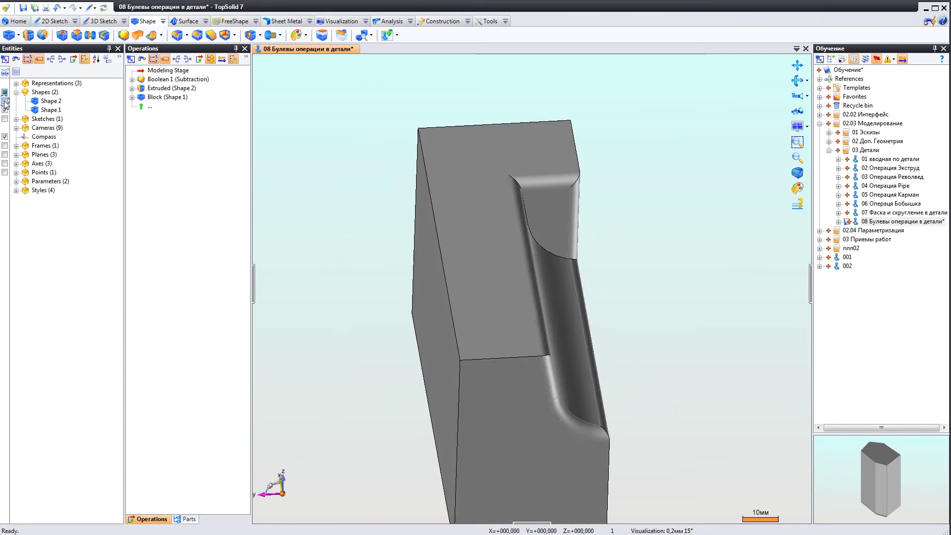
{"action": "left_click", "coordinate": [5, 101]}
{"action": "mouse_move", "coordinate": [495, 252]}
{"action": "middle_mouse_down"}
{"action": "mouse_move", "coordinate": [555, 321]}
{"action": "mouse_move", "coordinate": [421, 365]}
{"action": "mouse_move", "coordinate": [594, 346]}
{"action": "mouse_move", "coordinate": [646, 351]}
{"action": "mouse_move", "coordinate": [556, 382]}
{"action": "mouse_move", "coordinate": [586, 338]}
{"action": "mouse_move", "coordinate": [672, 350]}
{"action": "mouse_move", "coordinate": [556, 354]}
{"action": "mouse_move", "coordinate": [674, 351]}
{"action": "mouse_move", "coordinate": [645, 323]}
{"action": "mouse_move", "coordinate": [520, 371]}
{"action": "mouse_move", "coordinate": [661, 343]}
{"action": "mouse_move", "coordinate": [632, 352]}
{"action": "mouse_move", "coordinate": [636, 267]}
{"action": "mouse_move", "coordinate": [592, 191]}
{"action": "middle_mouse_up"}
{"action": "mouse_move", "coordinate": [721, 377]}
{"action": "middle_mouse_down"}
{"action": "mouse_move", "coordinate": [739, 364]}
{"action": "mouse_move", "coordinate": [738, 346]}
{"action": "mouse_move", "coordinate": [626, 357]}
{"action": "mouse_move", "coordinate": [649, 364]}
{"action": "mouse_move", "coordinate": [577, 404]}
{"action": "middle_mouse_up"}
{"action": "scroll", "coordinate": [739, 363], "scroll_direction": "down", "scroll_amount": 5}
{"action": "scroll", "coordinate": [577, 404], "scroll_direction": "up", "scroll_amount": 5}
{"action": "mouse_move", "coordinate": [523, 353]}
{"action": "middle_mouse_down"}
{"action": "mouse_move", "coordinate": [508, 337]}
{"action": "mouse_move", "coordinate": [548, 329]}
{"action": "mouse_move", "coordinate": [503, 350]}
{"action": "mouse_move", "coordinate": [511, 355]}
{"action": "middle_mouse_up"}
{"action": "scroll", "coordinate": [513, 335], "scroll_direction": "down", "scroll_amount": 3}
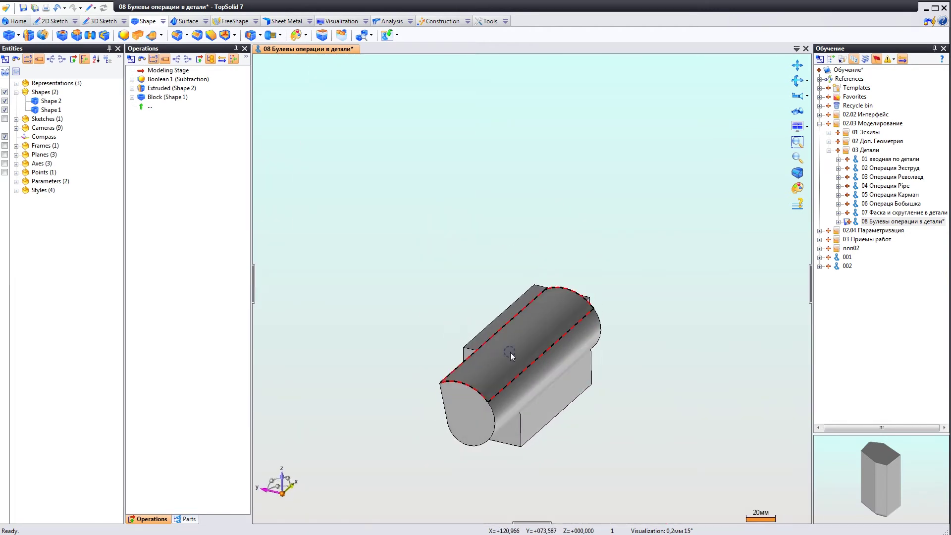
{"action": "left_click", "coordinate": [5, 100]}
Reopen Boolean 1, turn Fillets off and turn Clearance on
{"action": "right_click", "coordinate": [164, 79]}
{"action": "left_click", "coordinate": [170, 85]}
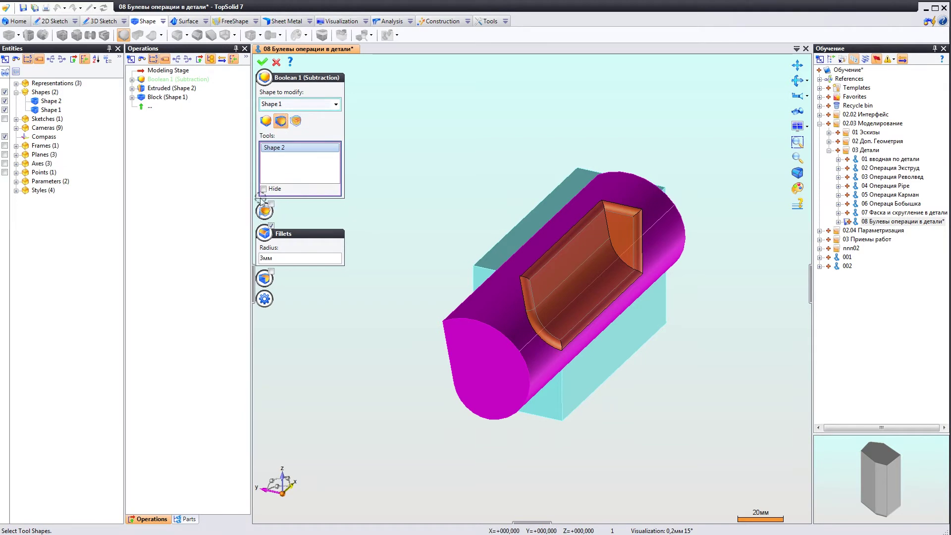
{"action": "left_click", "coordinate": [271, 226]}
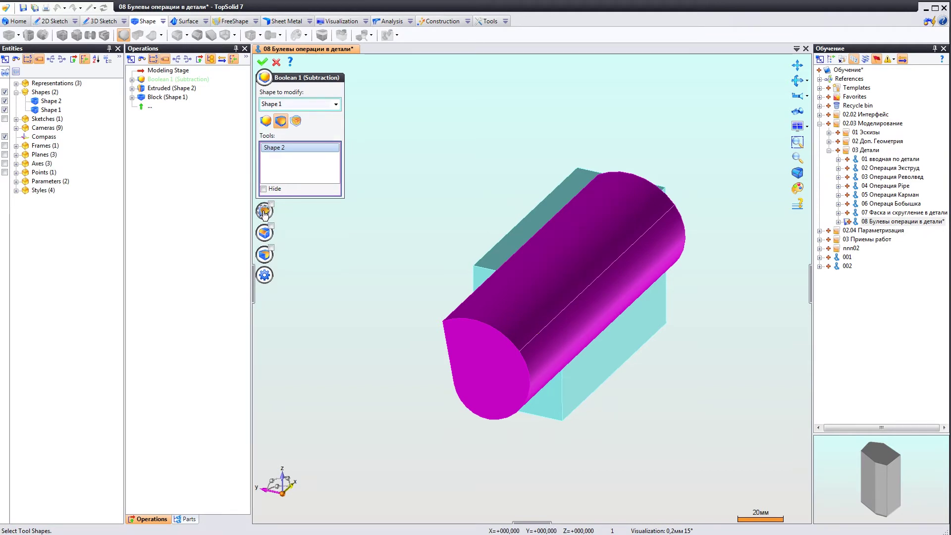
{"action": "left_click", "coordinate": [264, 213]}
{"action": "mouse_move", "coordinate": [366, 258]}
{"action": "middle_mouse_down"}
{"action": "mouse_move", "coordinate": [465, 263]}
{"action": "mouse_move", "coordinate": [516, 296]}
{"action": "middle_mouse_up"}
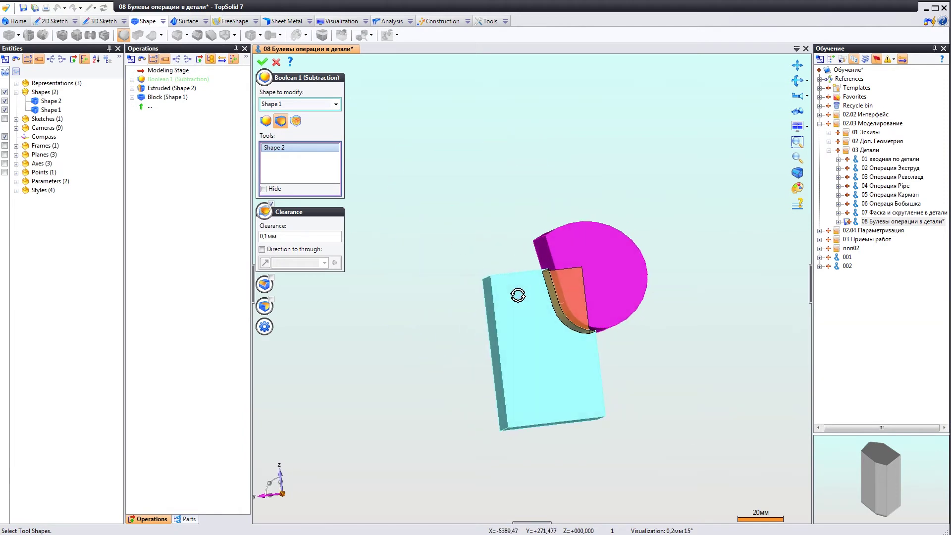
{"action": "scroll", "coordinate": [547, 270], "scroll_direction": "up", "scroll_amount": 2}
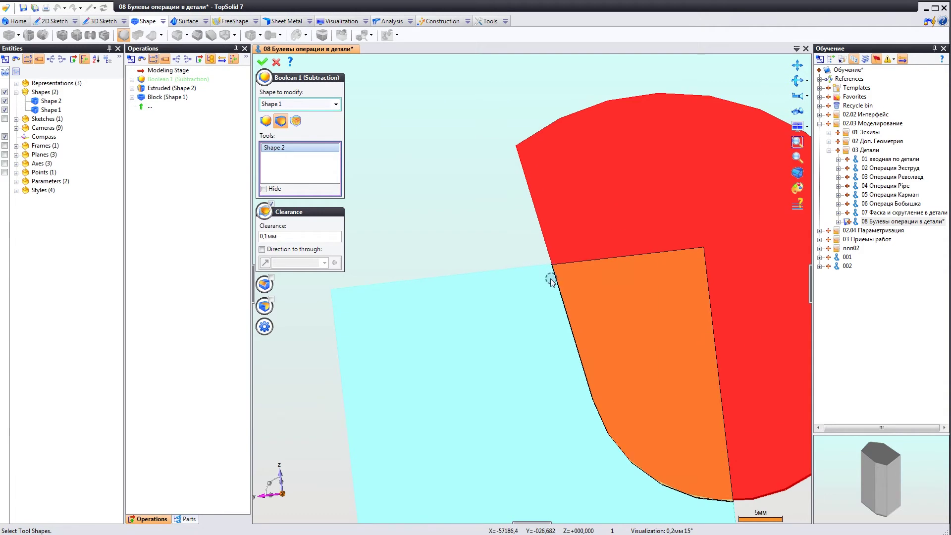
{"action": "scroll", "coordinate": [547, 271], "scroll_direction": "down", "scroll_amount": 2}
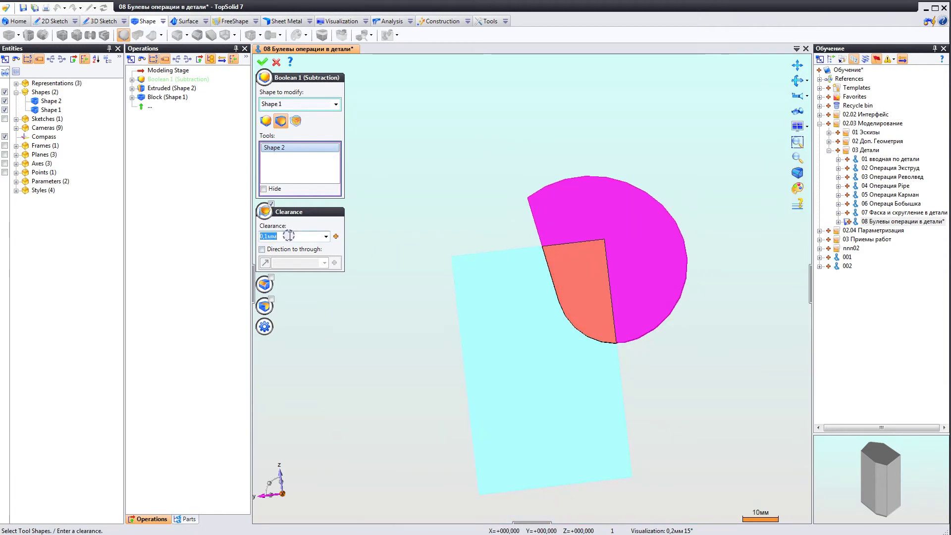
{"action": "type", "text": "2"}
Set the clearance to 2 mm and inspect the resulting groove
{"action": "key", "text": "Return"}
{"action": "scroll", "coordinate": [544, 251], "scroll_direction": "up", "scroll_amount": 2}
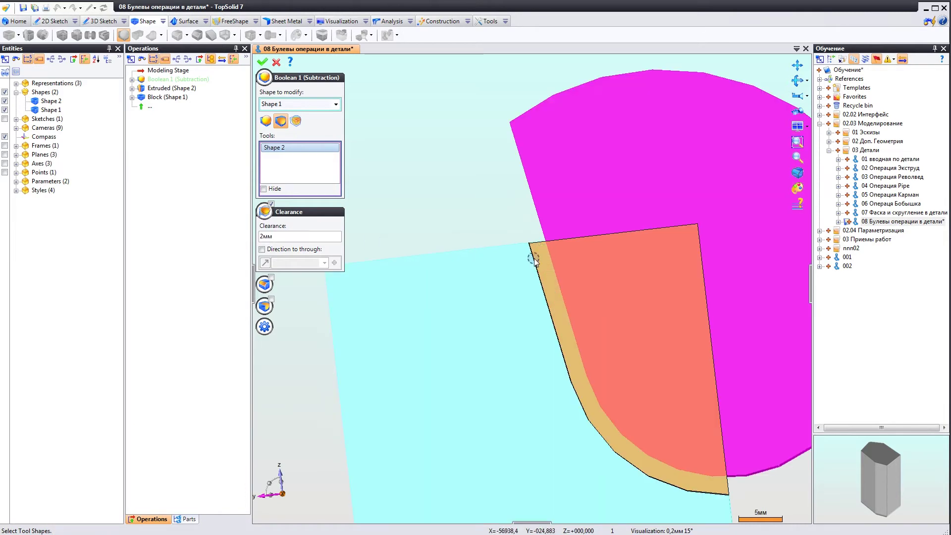
{"action": "mouse_move", "coordinate": [528, 250]}
{"action": "middle_mouse_down"}
{"action": "mouse_move", "coordinate": [406, 280]}
{"action": "mouse_move", "coordinate": [670, 261]}
{"action": "mouse_move", "coordinate": [663, 276]}
{"action": "mouse_move", "coordinate": [636, 276]}
{"action": "mouse_move", "coordinate": [609, 306]}
{"action": "middle_mouse_up"}
{"action": "scroll", "coordinate": [501, 236], "scroll_direction": "down", "scroll_amount": 2}
{"action": "scroll", "coordinate": [664, 278], "scroll_direction": "up", "scroll_amount": 3}
{"action": "scroll", "coordinate": [589, 280], "scroll_direction": "down", "scroll_amount": 2}
{"action": "scroll", "coordinate": [590, 280], "scroll_direction": "down", "scroll_amount": 2}
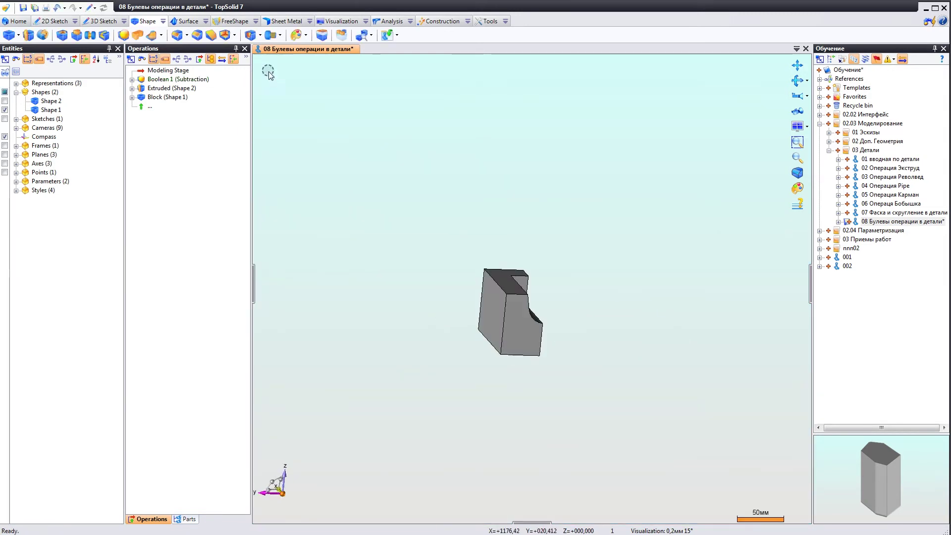
Show Shape 2 and orbit around the groove to inspect the 2 mm clearance gap
{"action": "scroll", "coordinate": [544, 287], "scroll_direction": "up", "scroll_amount": 1}
{"action": "scroll", "coordinate": [535, 302], "scroll_direction": "up", "scroll_amount": 3}
{"action": "left_click", "coordinate": [6, 100]}
{"action": "mouse_move", "coordinate": [394, 311]}
{"action": "middle_mouse_down"}
{"action": "mouse_move", "coordinate": [377, 295]}
{"action": "mouse_move", "coordinate": [509, 354]}
{"action": "middle_mouse_up"}
{"action": "scroll", "coordinate": [473, 333], "scroll_direction": "up", "scroll_amount": 2}
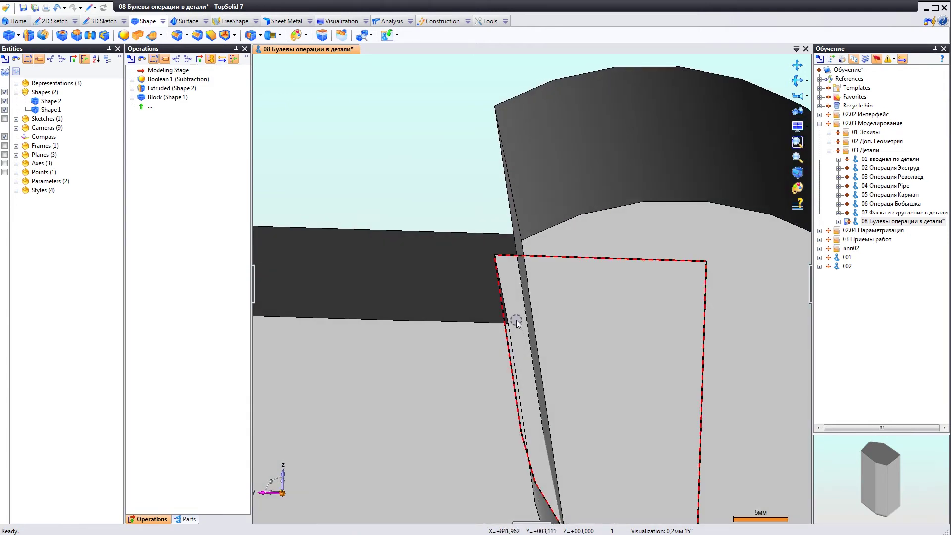
{"action": "mouse_move", "coordinate": [522, 333]}
{"action": "middle_mouse_down"}
{"action": "mouse_move", "coordinate": [529, 339]}
{"action": "mouse_move", "coordinate": [515, 335]}
{"action": "mouse_move", "coordinate": [516, 367]}
{"action": "mouse_move", "coordinate": [380, 364]}
{"action": "mouse_move", "coordinate": [599, 373]}
{"action": "middle_mouse_up"}
{"action": "scroll", "coordinate": [516, 366], "scroll_direction": "down", "scroll_amount": 3}
{"action": "scroll", "coordinate": [556, 361], "scroll_direction": "up", "scroll_amount": 3}
{"action": "scroll", "coordinate": [544, 319], "scroll_direction": "down", "scroll_amount": 2}
{"action": "mouse_move", "coordinate": [544, 319]}
{"action": "middle_mouse_down"}
{"action": "mouse_move", "coordinate": [521, 366]}
{"action": "mouse_move", "coordinate": [570, 320]}
{"action": "mouse_move", "coordinate": [536, 341]}
{"action": "mouse_move", "coordinate": [543, 352]}
{"action": "mouse_move", "coordinate": [537, 314]}
{"action": "mouse_move", "coordinate": [569, 325]}
{"action": "mouse_move", "coordinate": [488, 339]}
{"action": "mouse_move", "coordinate": [553, 373]}
{"action": "mouse_move", "coordinate": [484, 322]}
{"action": "mouse_move", "coordinate": [401, 211]}
{"action": "mouse_move", "coordinate": [431, 255]}
{"action": "mouse_move", "coordinate": [454, 338]}
{"action": "mouse_move", "coordinate": [469, 322]}
{"action": "middle_mouse_up"}
{"action": "scroll", "coordinate": [569, 319], "scroll_direction": "up", "scroll_amount": 2}
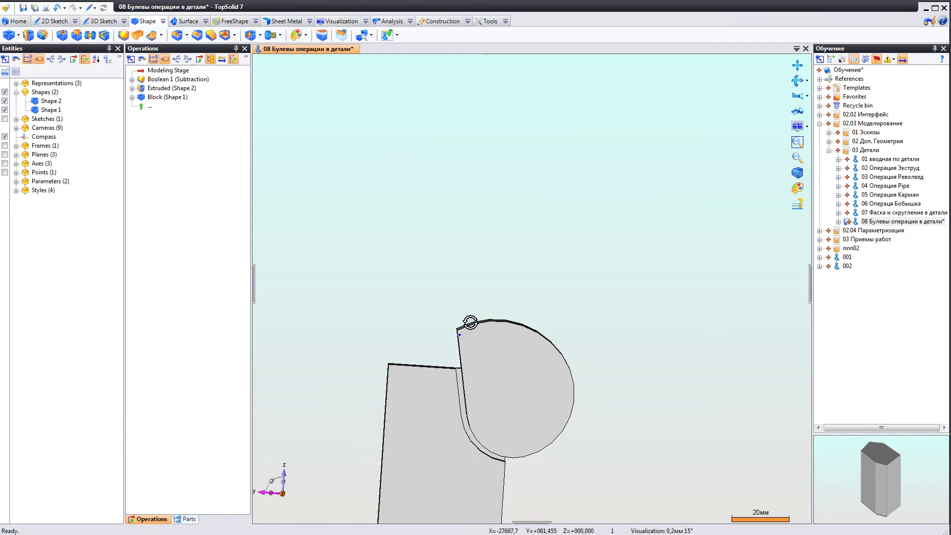
{"action": "scroll", "coordinate": [557, 345], "scroll_direction": "up", "scroll_amount": 2}
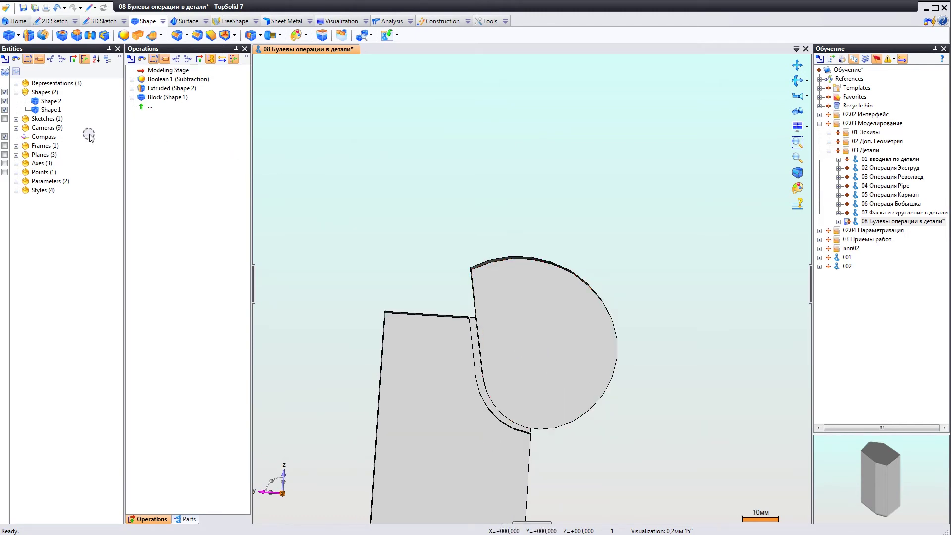
Reopen Boolean 1 and add 2 mm fillets to the 2 mm clearance
{"action": "right_click", "coordinate": [155, 80]}
{"action": "left_click", "coordinate": [173, 118]}
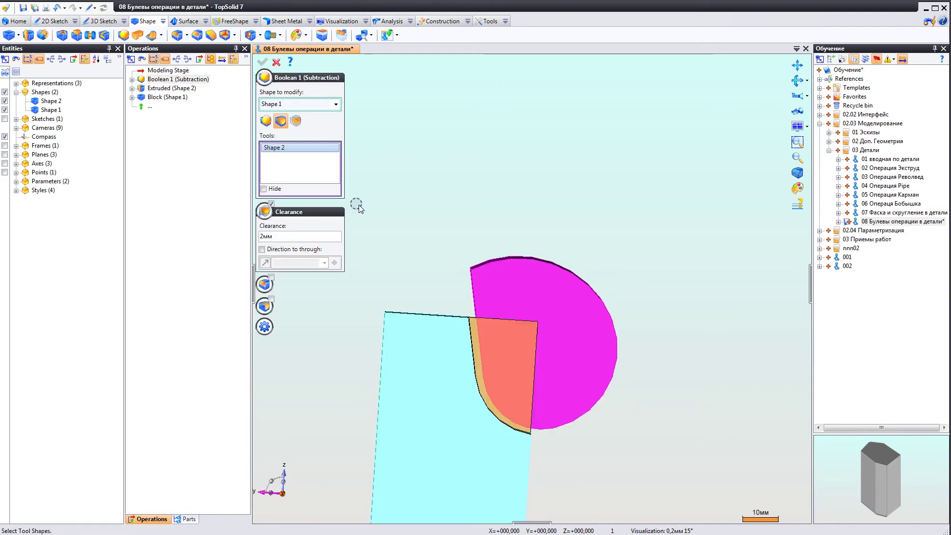
{"action": "middle_click_drag", "start_coordinate": [424, 218], "coordinate": [444, 205]}
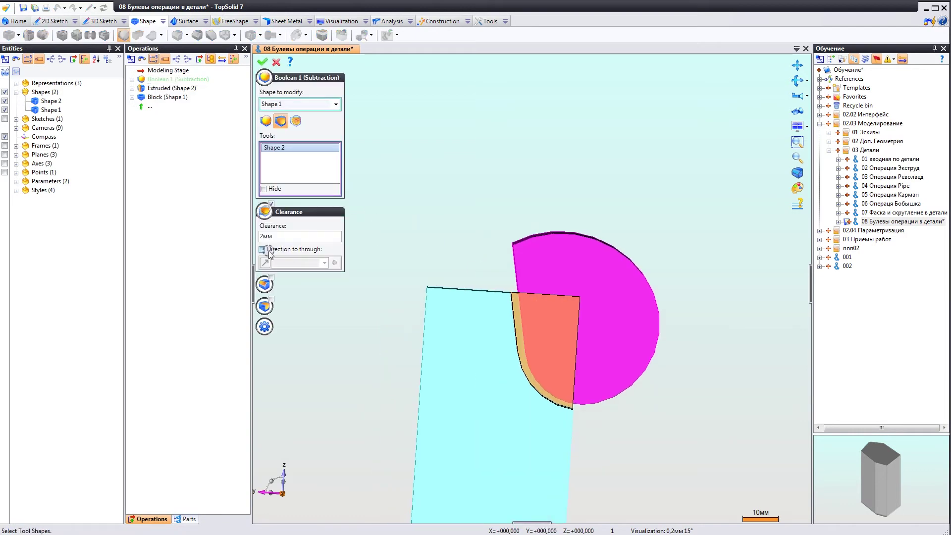
{"action": "left_click", "coordinate": [271, 279]}
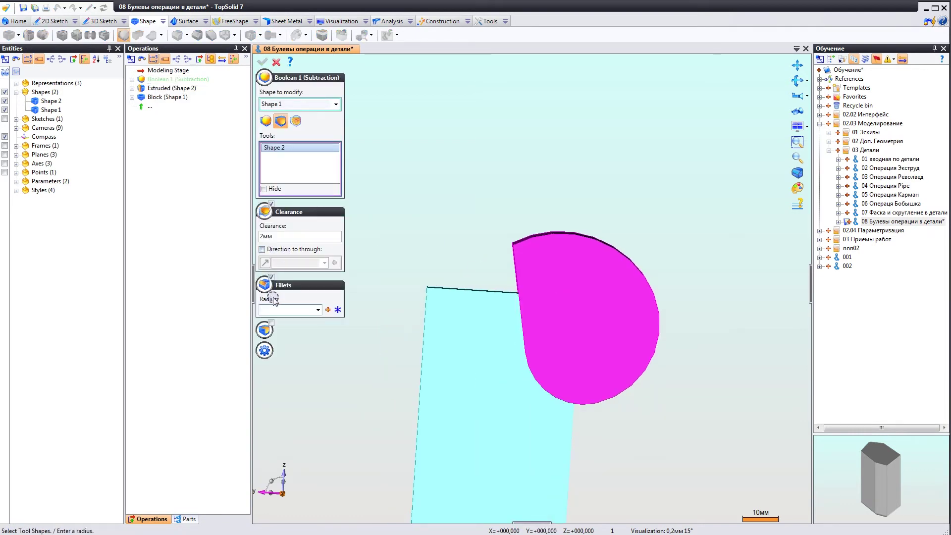
{"action": "type", "text": "2мм"}
{"action": "mouse_move", "coordinate": [454, 316]}
{"action": "middle_mouse_down"}
{"action": "mouse_move", "coordinate": [490, 310]}
{"action": "mouse_move", "coordinate": [484, 304]}
{"action": "mouse_move", "coordinate": [487, 311]}
{"action": "middle_mouse_up"}
{"action": "scroll", "coordinate": [487, 312], "scroll_direction": "down", "scroll_amount": 1}
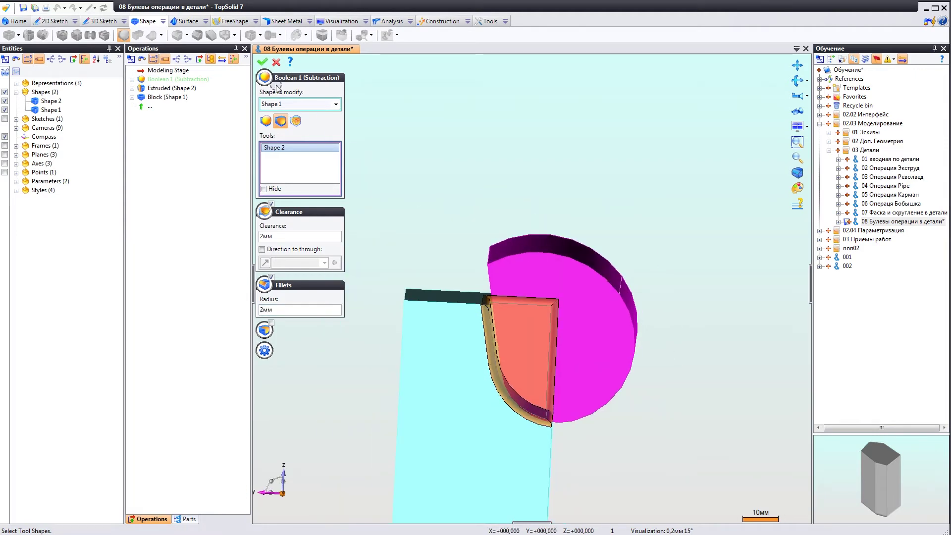
Validate the filleted subtraction and show Shape 2 again
{"action": "left_click", "coordinate": [261, 61]}
{"action": "mouse_move", "coordinate": [425, 317]}
{"action": "middle_mouse_down"}
{"action": "mouse_move", "coordinate": [439, 323]}
{"action": "mouse_move", "coordinate": [401, 316]}
{"action": "mouse_move", "coordinate": [399, 325]}
{"action": "mouse_move", "coordinate": [402, 308]}
{"action": "middle_mouse_up"}
{"action": "scroll", "coordinate": [415, 318], "scroll_direction": "up", "scroll_amount": 2}
{"action": "left_click", "coordinate": [5, 101]}
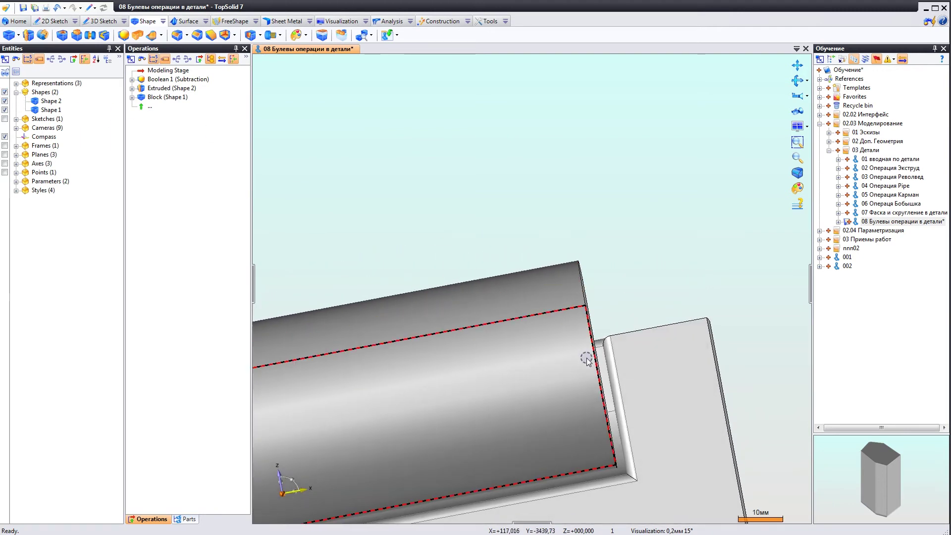
{"action": "scroll", "coordinate": [626, 329], "scroll_direction": "up", "scroll_amount": 1}
{"action": "scroll", "coordinate": [615, 337], "scroll_direction": "up", "scroll_amount": 1}
{"action": "mouse_move", "coordinate": [615, 337]}
{"action": "middle_mouse_down"}
{"action": "mouse_move", "coordinate": [651, 346]}
{"action": "mouse_move", "coordinate": [703, 333]}
{"action": "middle_mouse_up"}
{"action": "scroll", "coordinate": [616, 333], "scroll_direction": "down", "scroll_amount": 2}
{"action": "scroll", "coordinate": [584, 353], "scroll_direction": "down", "scroll_amount": 1}
{"action": "scroll", "coordinate": [546, 347], "scroll_direction": "up", "scroll_amount": 2}
{"action": "middle_click_drag", "start_coordinate": [546, 347], "coordinate": [547, 350]}
{"action": "mouse_move", "coordinate": [547, 349]}
{"action": "middle_mouse_down"}
{"action": "mouse_move", "coordinate": [589, 337]}
{"action": "mouse_move", "coordinate": [488, 387]}
{"action": "middle_mouse_up"}
{"action": "scroll", "coordinate": [691, 299], "scroll_direction": "up", "scroll_amount": 5}
{"action": "scroll", "coordinate": [652, 313], "scroll_direction": "down", "scroll_amount": 4}
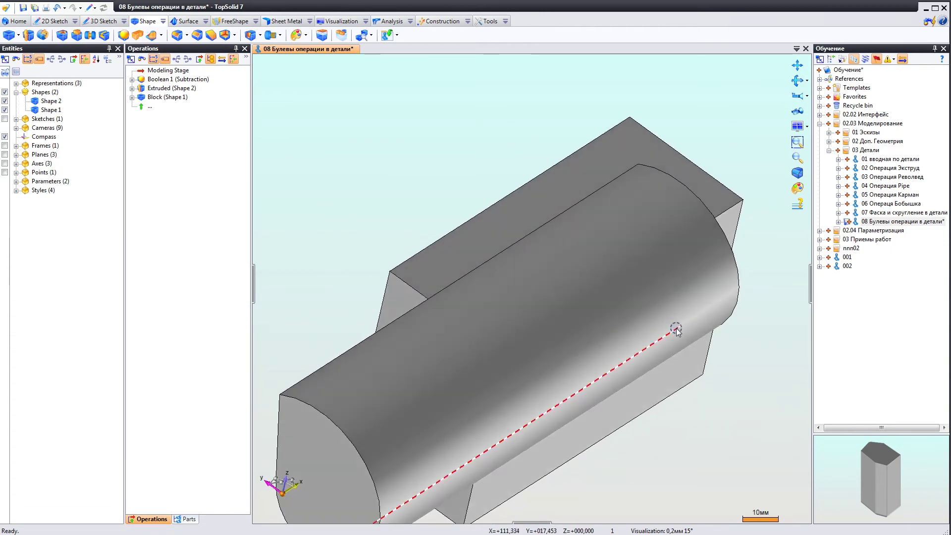
{"action": "middle_click_drag", "start_coordinate": [675, 329], "coordinate": [609, 332]}
{"action": "right_click", "coordinate": [158, 79]}
Reopen Boolean 1, untick Fillets, and validate the subtraction without them
{"action": "left_click", "coordinate": [180, 119]}
{"action": "scroll", "coordinate": [431, 228], "scroll_direction": "down", "scroll_amount": 4}
{"action": "mouse_move", "coordinate": [435, 233]}
{"action": "middle_mouse_down"}
{"action": "mouse_move", "coordinate": [478, 227]}
{"action": "mouse_move", "coordinate": [495, 254]}
{"action": "middle_mouse_up"}
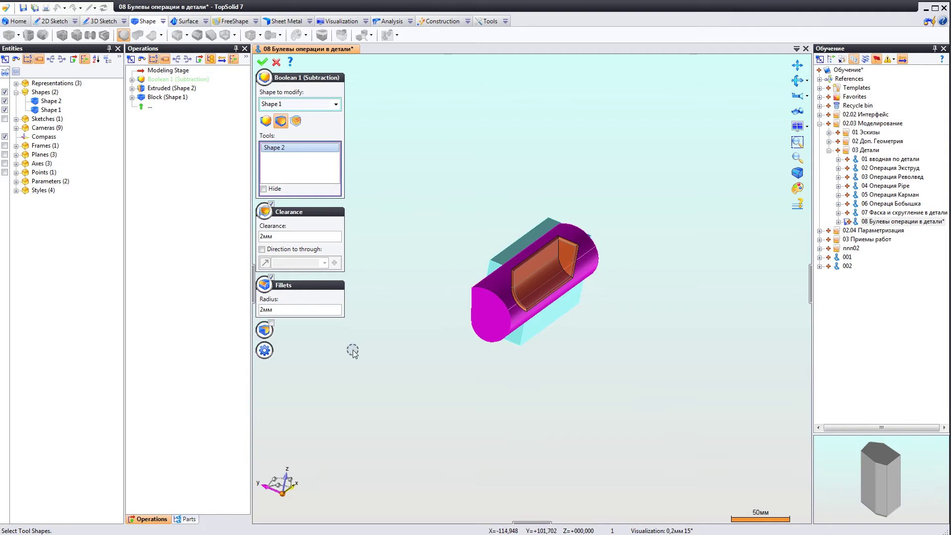
{"action": "middle_click_drag", "start_coordinate": [431, 365], "coordinate": [515, 269]}
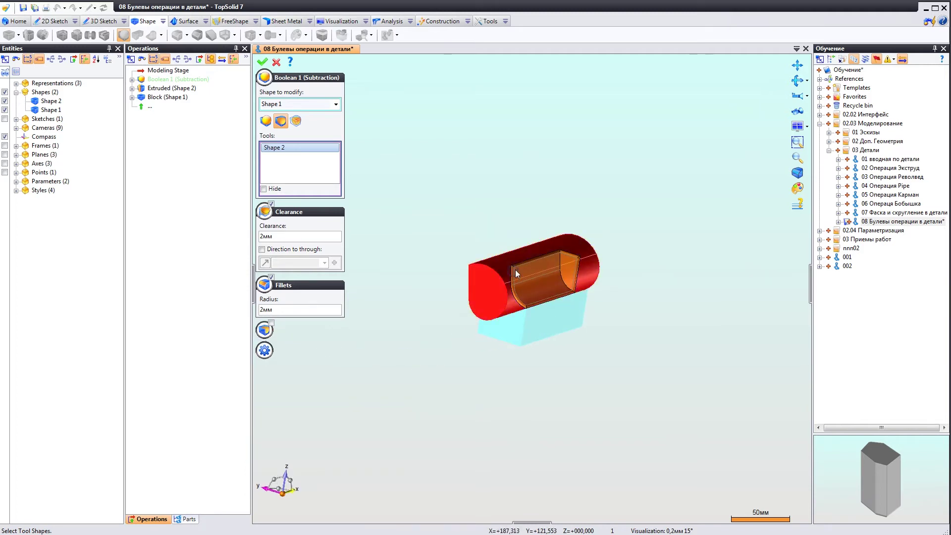
{"action": "scroll", "coordinate": [510, 297], "scroll_direction": "up", "scroll_amount": 4}
{"action": "mouse_move", "coordinate": [507, 304]}
{"action": "middle_mouse_down"}
{"action": "mouse_move", "coordinate": [574, 318]}
{"action": "mouse_move", "coordinate": [549, 343]}
{"action": "mouse_move", "coordinate": [558, 322]}
{"action": "mouse_move", "coordinate": [511, 350]}
{"action": "mouse_move", "coordinate": [525, 385]}
{"action": "mouse_move", "coordinate": [553, 393]}
{"action": "middle_mouse_up"}
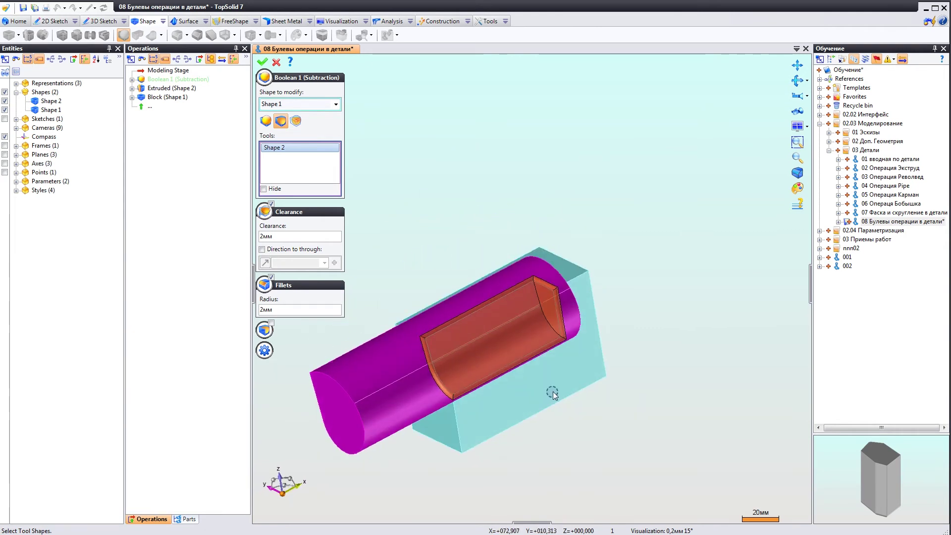
{"action": "middle_click_drag", "start_coordinate": [402, 204], "coordinate": [477, 209]}
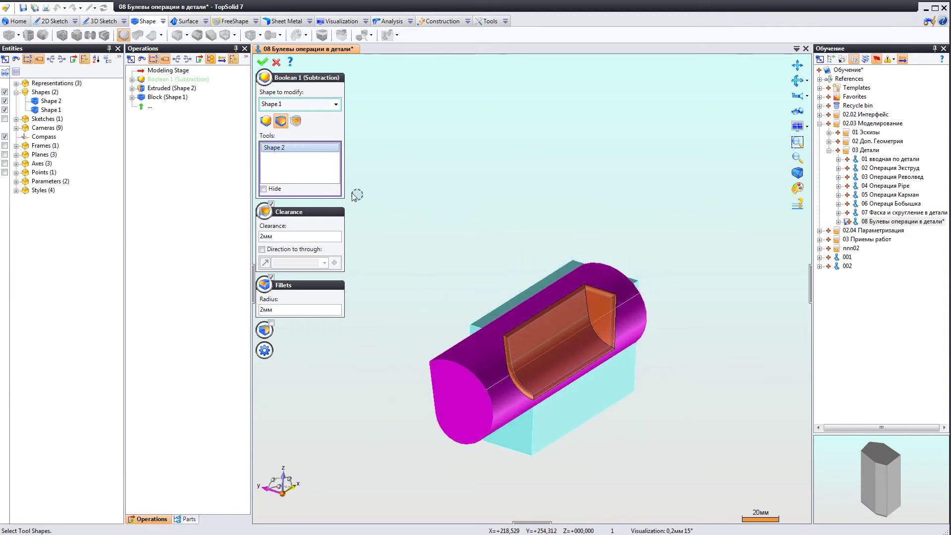
{"action": "left_click", "coordinate": [270, 277]}
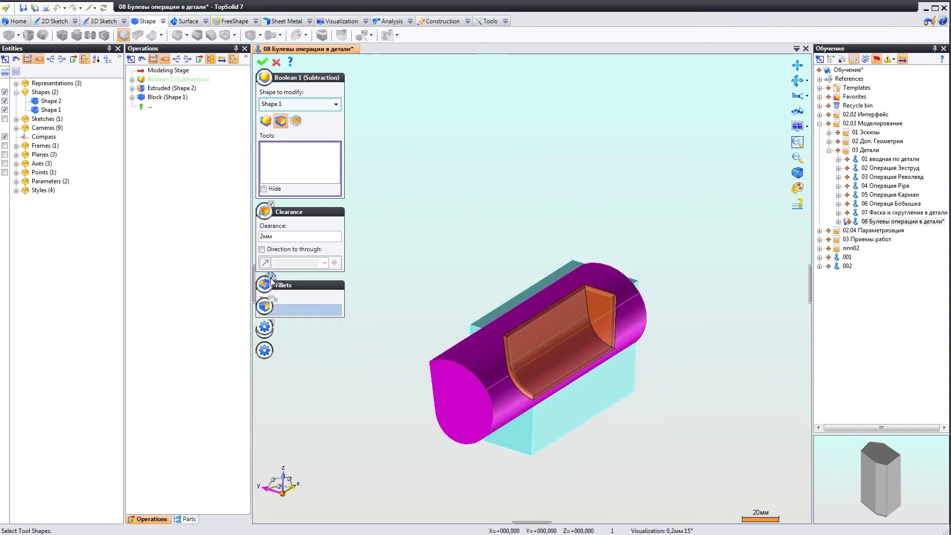
{"action": "left_click", "coordinate": [262, 63]}
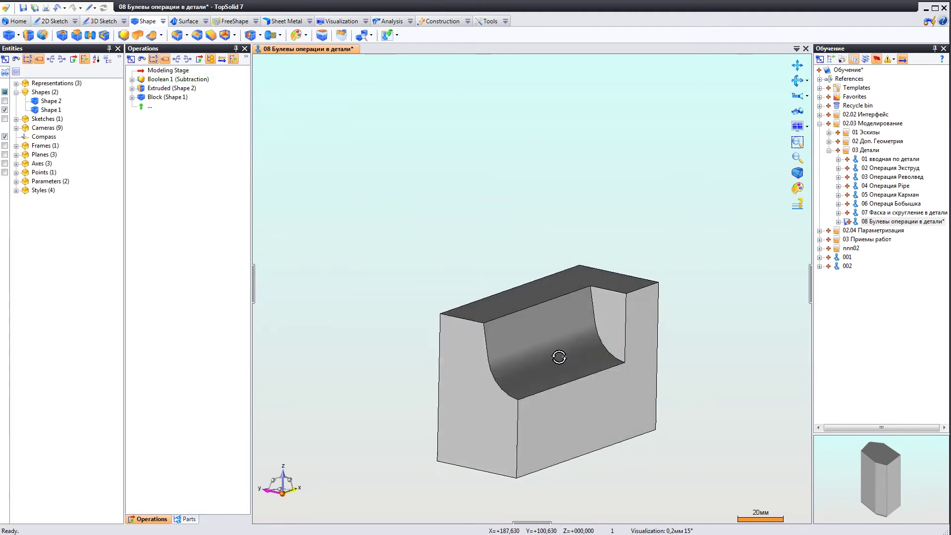
Show Shape 2 again and switch Boolean 1 to Intersection mode, validating the change
{"action": "left_click", "coordinate": [4, 100]}
{"action": "mouse_move", "coordinate": [520, 319]}
{"action": "middle_mouse_down"}
{"action": "mouse_move", "coordinate": [558, 306]}
{"action": "mouse_move", "coordinate": [520, 349]}
{"action": "mouse_move", "coordinate": [518, 336]}
{"action": "middle_mouse_up"}
{"action": "right_click", "coordinate": [182, 81]}
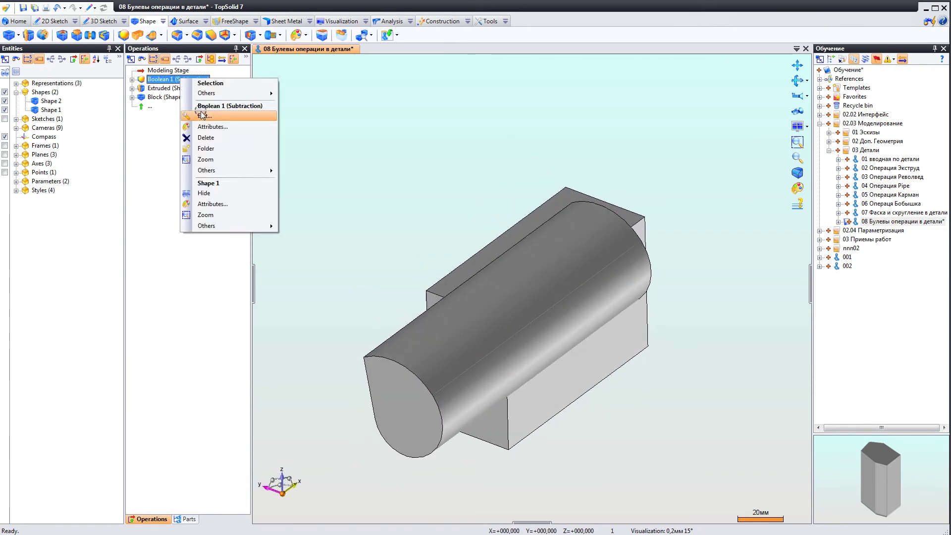
{"action": "left_click", "coordinate": [198, 115]}
{"action": "middle_click_drag", "start_coordinate": [387, 174], "coordinate": [444, 204]}
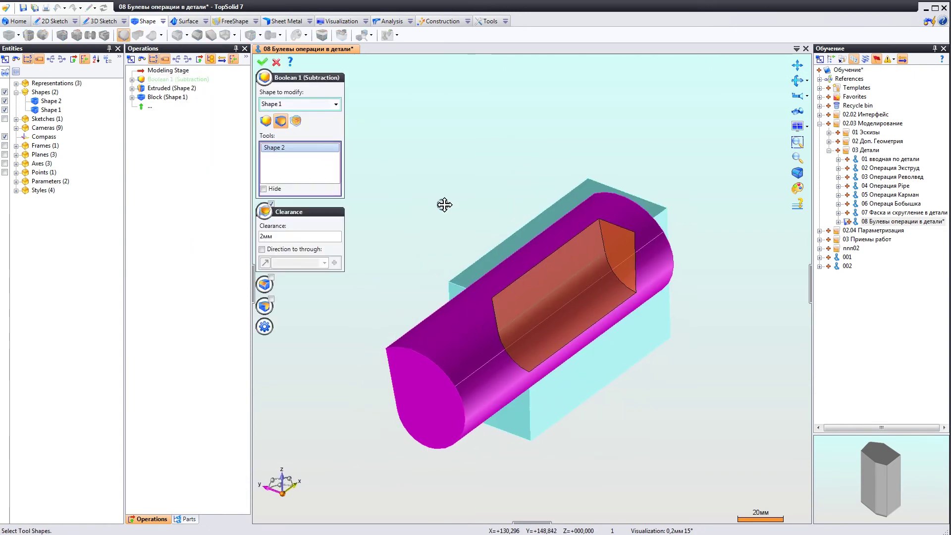
{"action": "left_click", "coordinate": [297, 124]}
{"action": "mouse_move", "coordinate": [414, 195]}
{"action": "middle_mouse_down"}
{"action": "mouse_move", "coordinate": [403, 174]}
{"action": "mouse_move", "coordinate": [455, 187]}
{"action": "middle_mouse_up"}
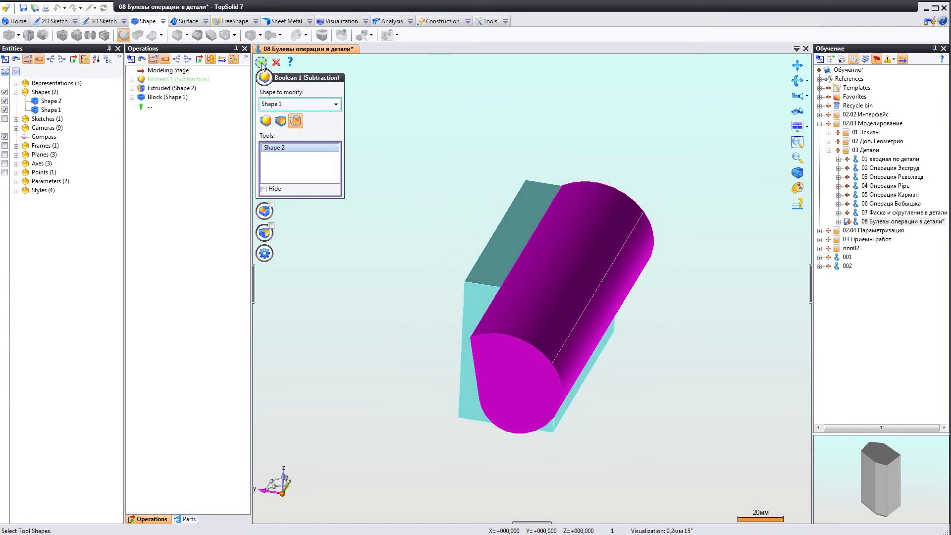
{"action": "left_click", "coordinate": [261, 62]}
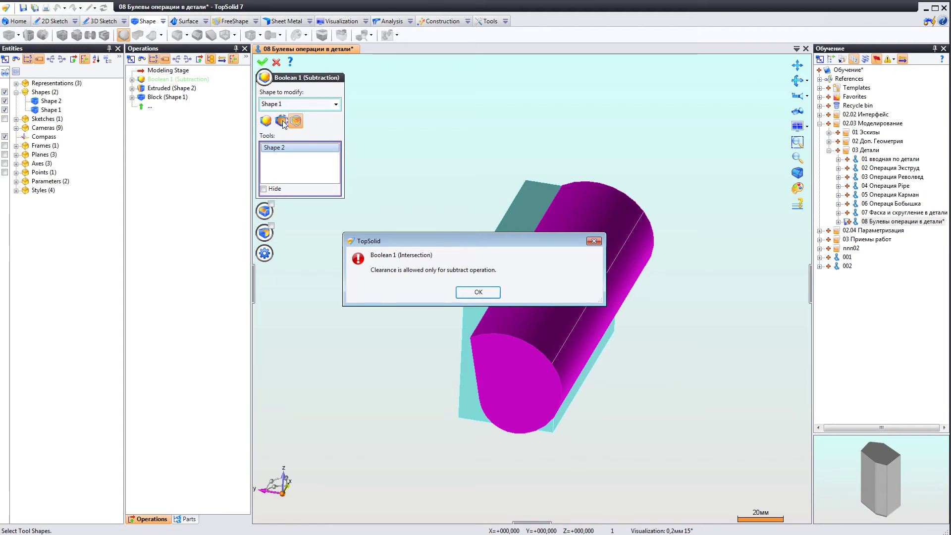
Dismiss the clearance-only-for-subtraction error, leaving the model a plain block
{"action": "left_click", "coordinate": [480, 296]}
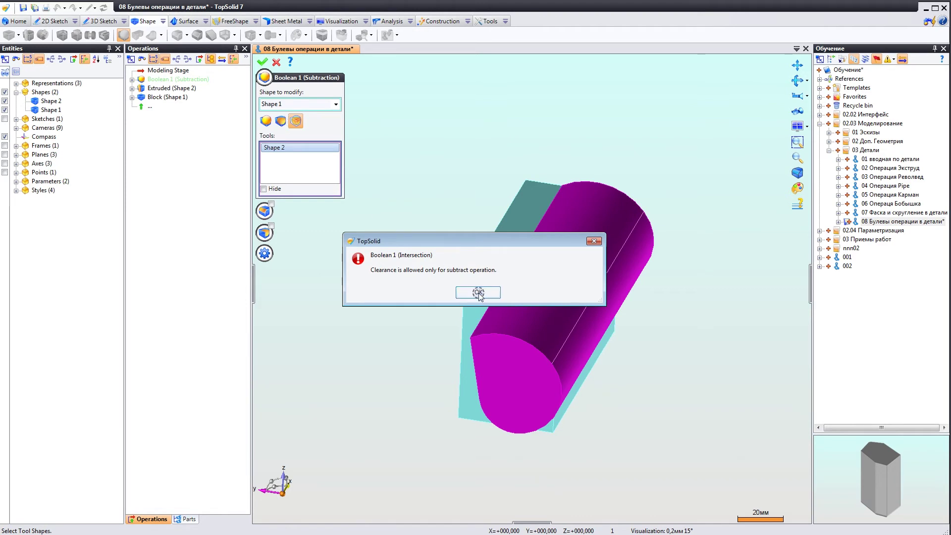
{"action": "left_click", "coordinate": [364, 274]}
{"action": "left_click", "coordinate": [364, 262]}
{"action": "left_click", "coordinate": [473, 293]}
{"action": "left_click", "coordinate": [467, 294]}
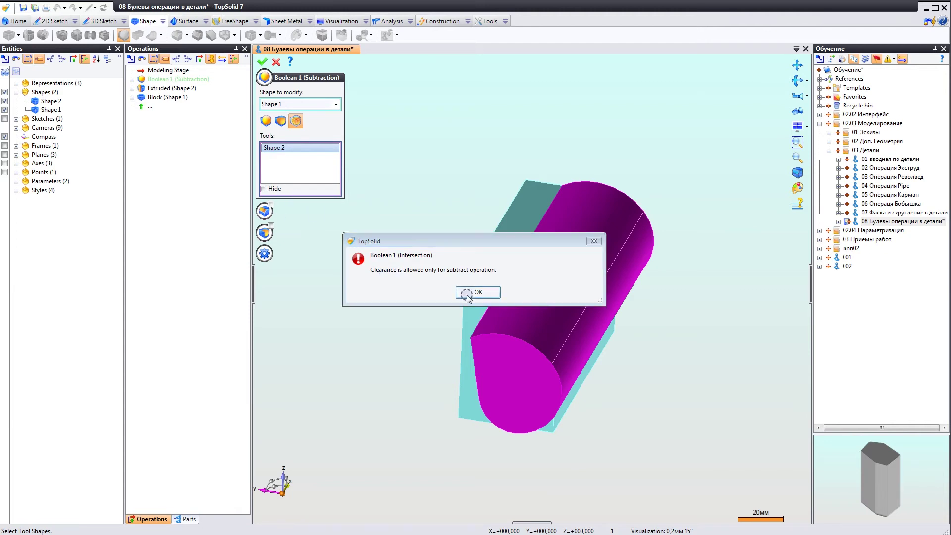
{"action": "left_click", "coordinate": [468, 295]}
{"action": "right_click", "coordinate": [178, 80]}
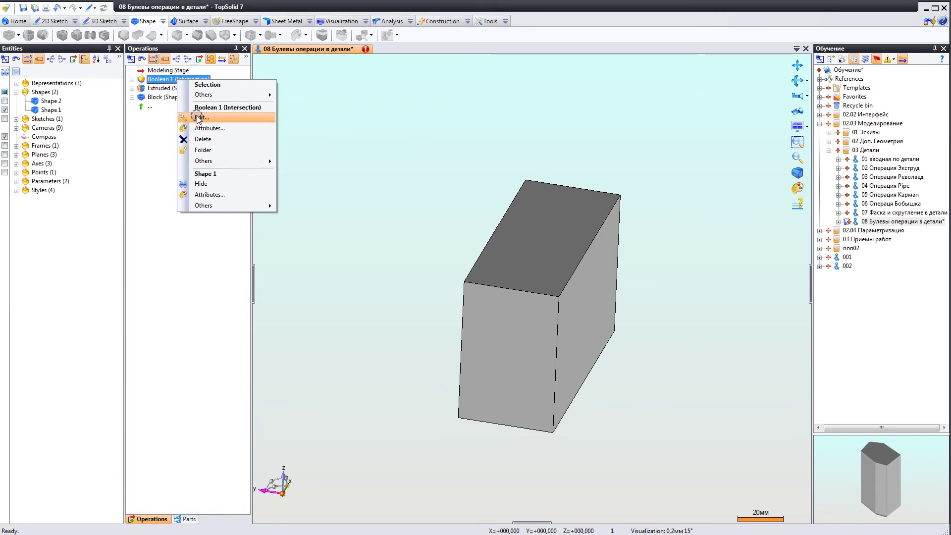
Re-edit Boolean 1 with Clearance turned off and apply it as an Intersection
{"action": "left_click", "coordinate": [202, 117]}
{"action": "left_click", "coordinate": [281, 122]}
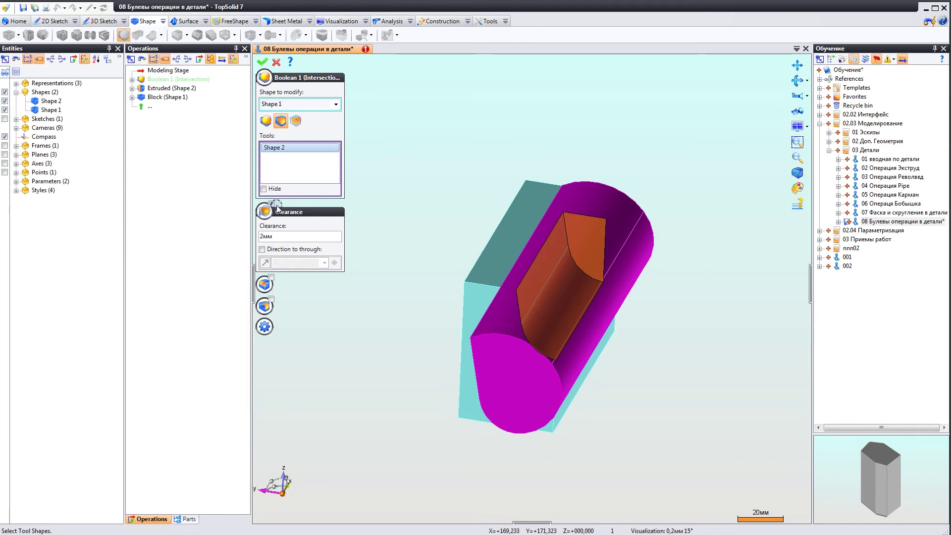
{"action": "left_click", "coordinate": [295, 124]}
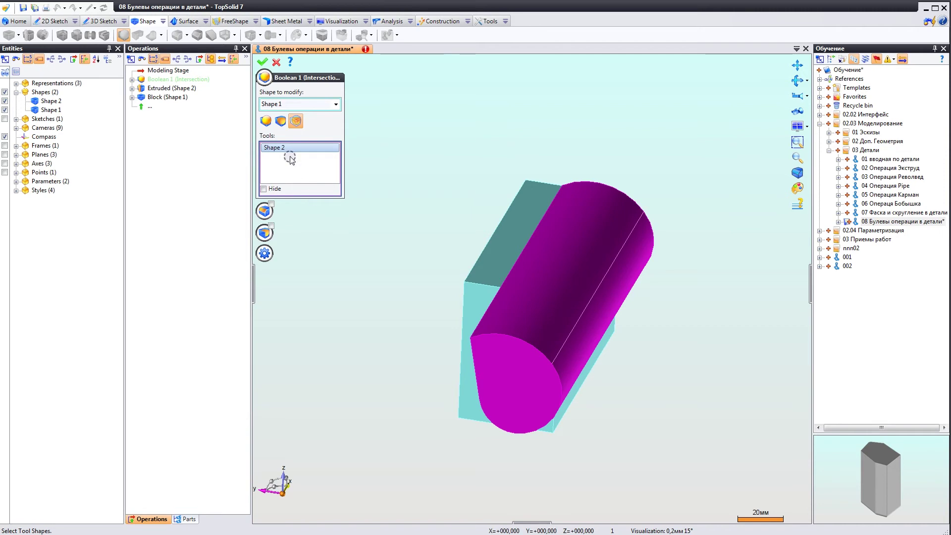
{"action": "left_click", "coordinate": [280, 122]}
{"action": "left_click", "coordinate": [271, 204]}
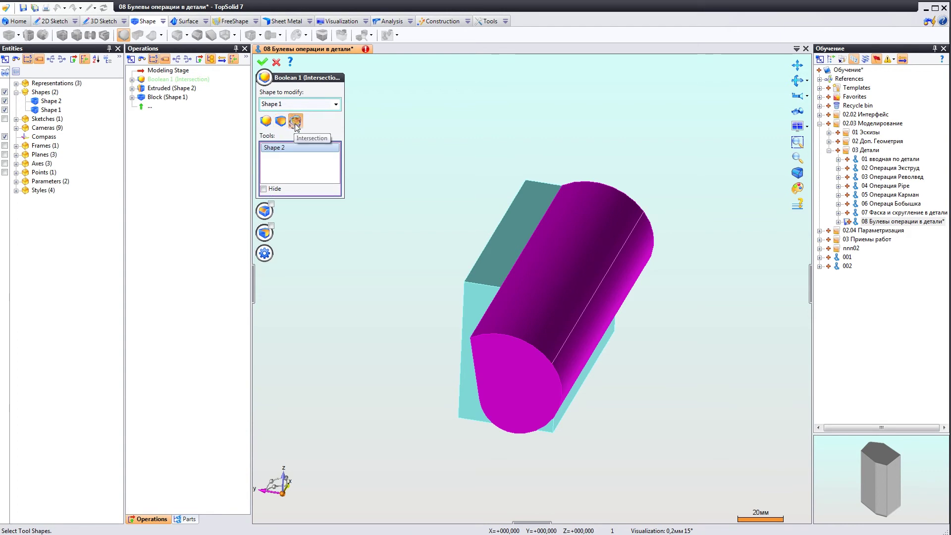
{"action": "left_click", "coordinate": [263, 62]}
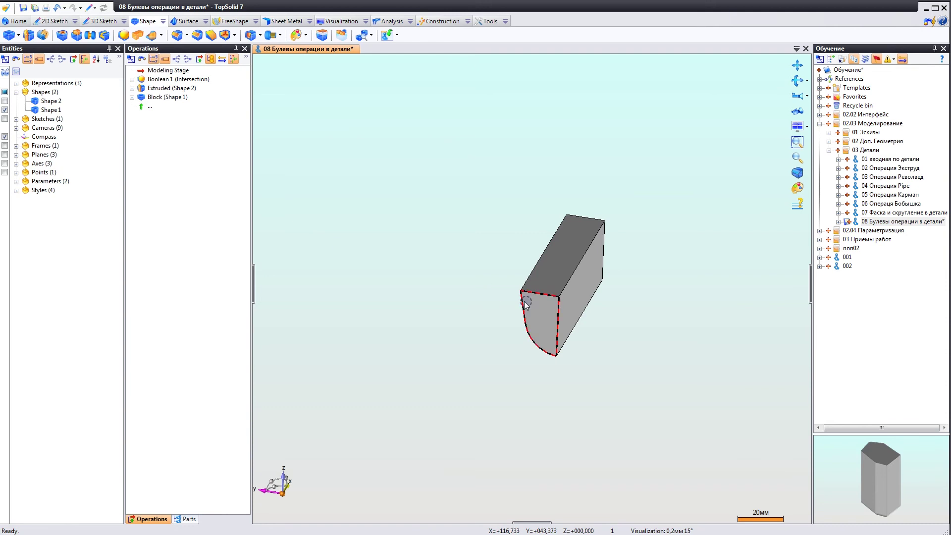
Inspect the intersection result, then show and highlight cylinder Shape 2 beside it
{"action": "mouse_move", "coordinate": [655, 329]}
{"action": "middle_mouse_down"}
{"action": "mouse_move", "coordinate": [556, 326]}
{"action": "mouse_move", "coordinate": [598, 323]}
{"action": "mouse_move", "coordinate": [565, 340]}
{"action": "middle_mouse_up"}
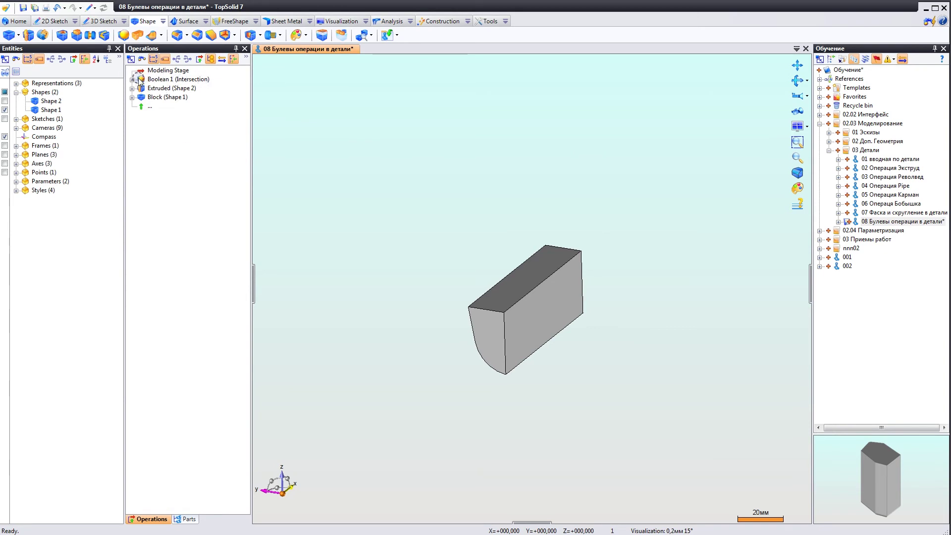
{"action": "left_click", "coordinate": [153, 80]}
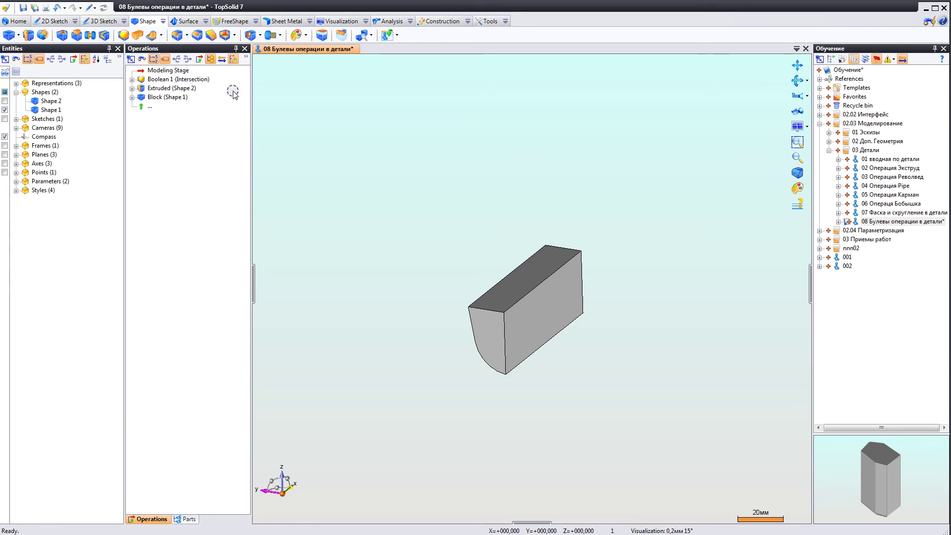
{"action": "mouse_move", "coordinate": [361, 214]}
{"action": "middle_mouse_down"}
{"action": "mouse_move", "coordinate": [384, 225]}
{"action": "mouse_move", "coordinate": [375, 232]}
{"action": "mouse_move", "coordinate": [363, 221]}
{"action": "middle_mouse_up"}
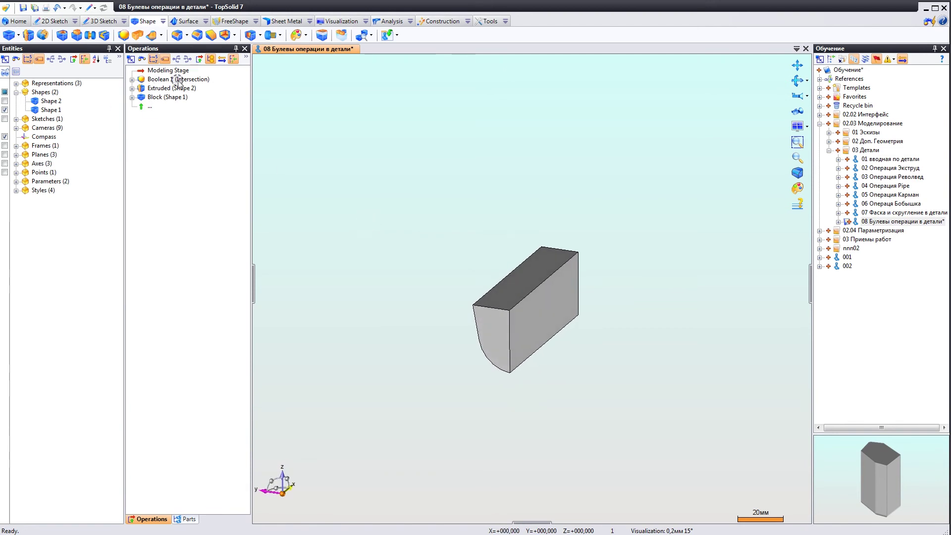
{"action": "left_click", "coordinate": [5, 101]}
{"action": "mouse_move", "coordinate": [330, 240]}
{"action": "middle_mouse_down"}
{"action": "mouse_move", "coordinate": [406, 250]}
{"action": "mouse_move", "coordinate": [387, 219]}
{"action": "mouse_move", "coordinate": [545, 272]}
{"action": "mouse_move", "coordinate": [519, 275]}
{"action": "middle_mouse_up"}
{"action": "scroll", "coordinate": [483, 335], "scroll_direction": "up", "scroll_amount": 2}
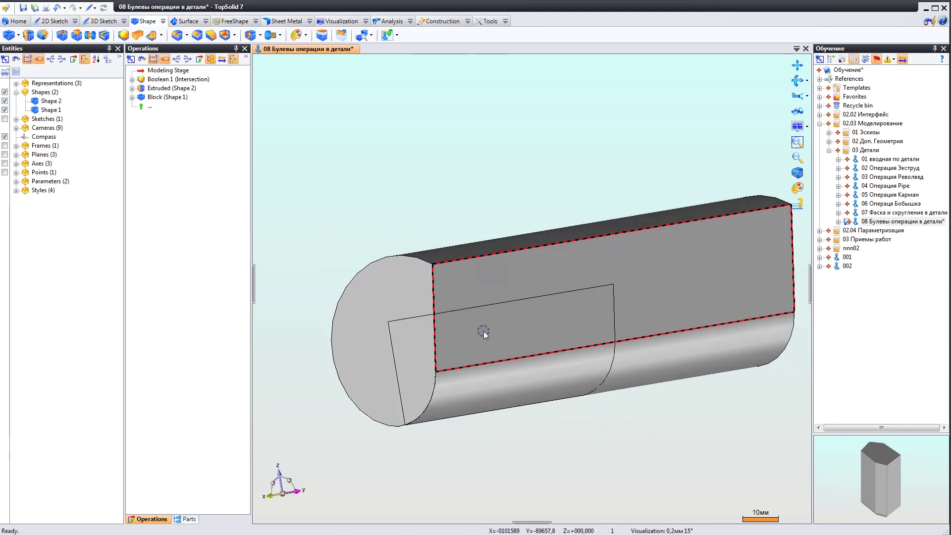
{"action": "left_click", "coordinate": [48, 101]}
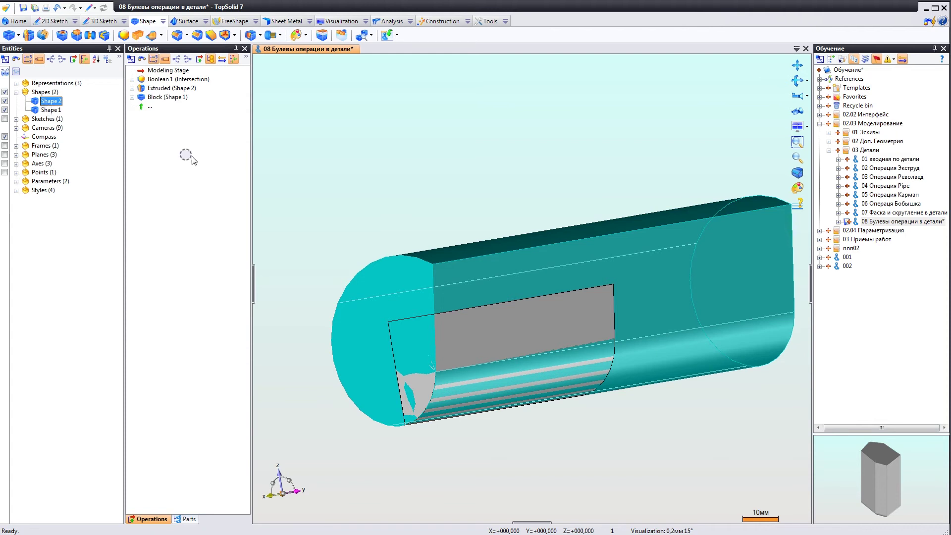
{"action": "mouse_move", "coordinate": [386, 212]}
{"action": "middle_mouse_down"}
{"action": "mouse_move", "coordinate": [233, 245]}
{"action": "mouse_move", "coordinate": [287, 248]}
{"action": "middle_mouse_up"}
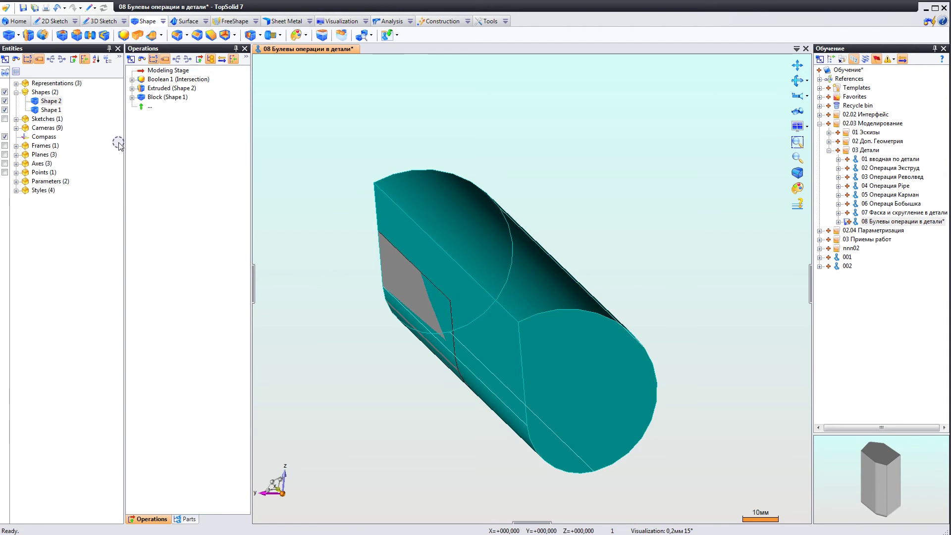
Roll back before Boolean 1 to view the original block, then restore and hide Shape 2
{"action": "left_click_drag", "start_coordinate": [156, 72], "coordinate": [157, 83]}
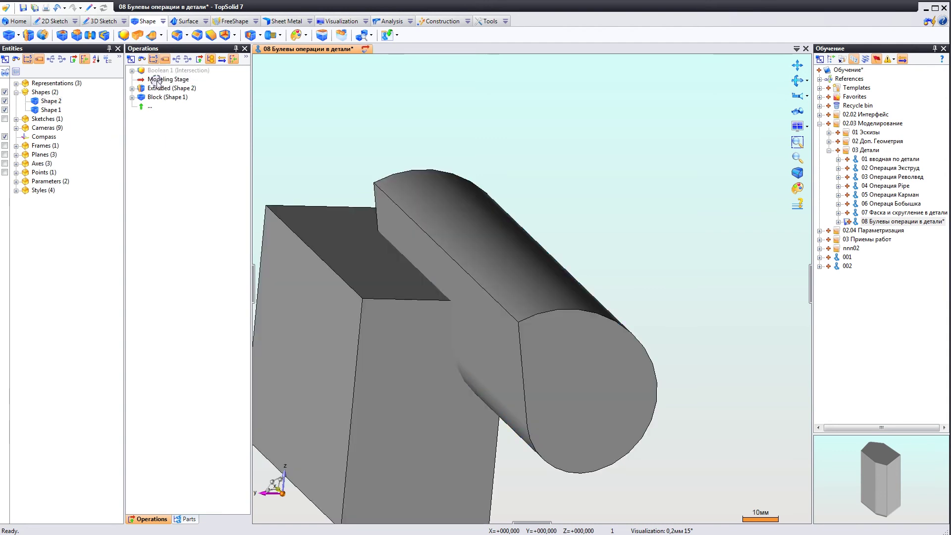
{"action": "left_click", "coordinate": [5, 101]}
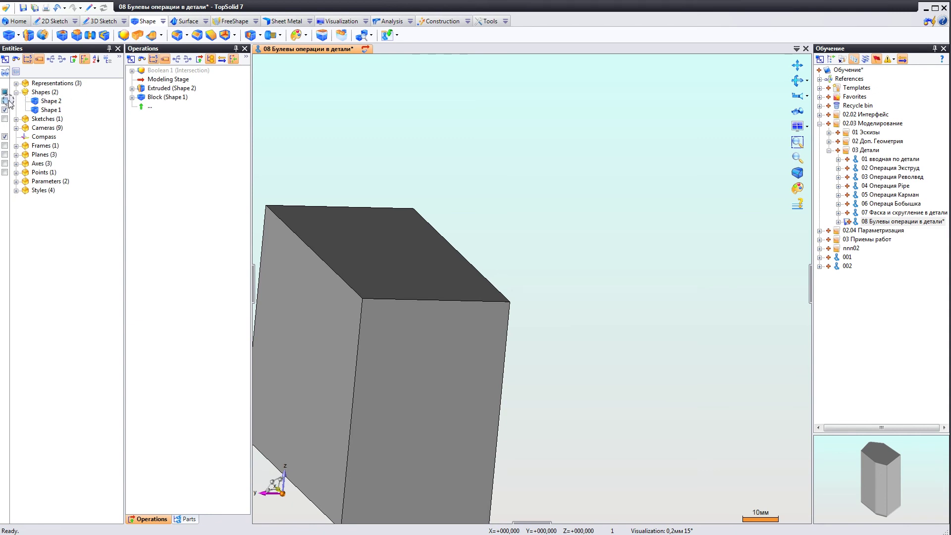
{"action": "left_click", "coordinate": [5, 101]}
{"action": "left_click_drag", "start_coordinate": [158, 80], "coordinate": [158, 71]}
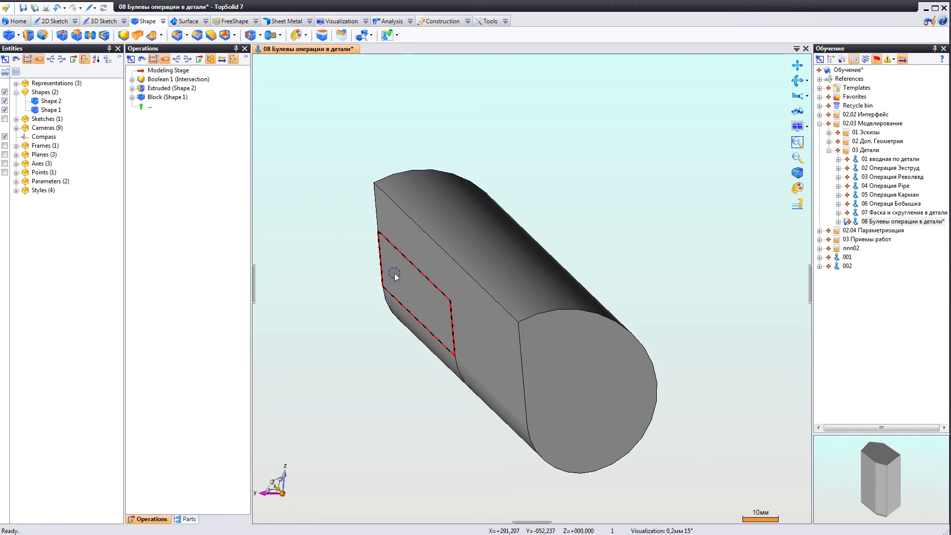
{"action": "left_click", "coordinate": [394, 276]}
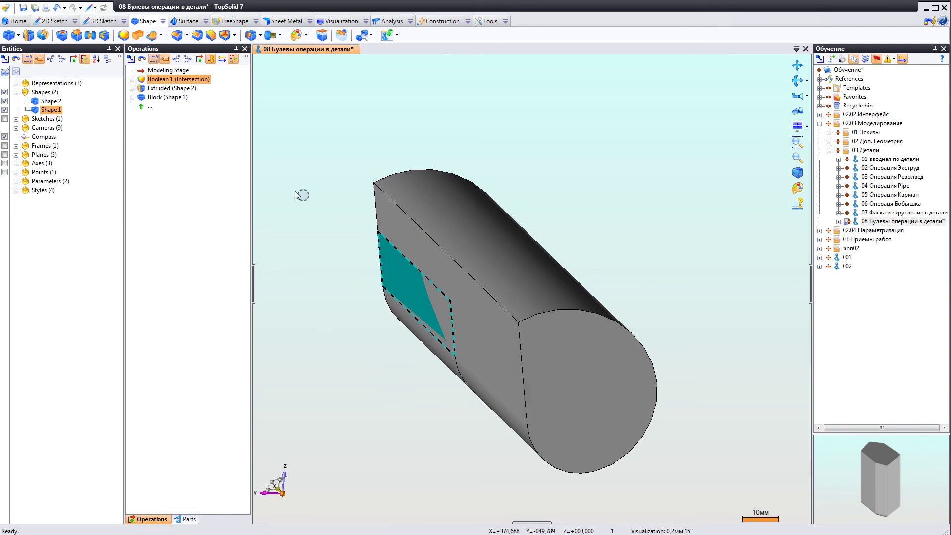
{"action": "left_click", "coordinate": [5, 100]}
{"action": "mouse_move", "coordinate": [297, 238]}
{"action": "middle_mouse_down"}
{"action": "mouse_move", "coordinate": [329, 259]}
{"action": "mouse_move", "coordinate": [489, 267]}
{"action": "mouse_move", "coordinate": [471, 295]}
{"action": "mouse_move", "coordinate": [444, 302]}
{"action": "mouse_move", "coordinate": [507, 305]}
{"action": "middle_mouse_up"}
Edit Boolean 1 to add 2 mm fillets and hide the cylinder tool
{"action": "right_click", "coordinate": [176, 80]}
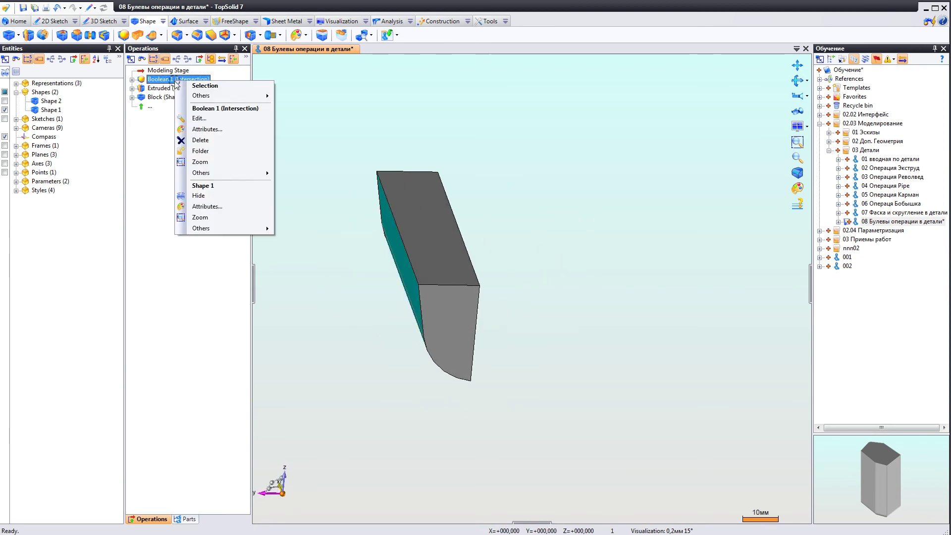
{"action": "left_click", "coordinate": [198, 118]}
{"action": "mouse_move", "coordinate": [386, 268]}
{"action": "middle_mouse_down"}
{"action": "mouse_move", "coordinate": [419, 251]}
{"action": "mouse_move", "coordinate": [437, 304]}
{"action": "mouse_move", "coordinate": [456, 286]}
{"action": "middle_mouse_up"}
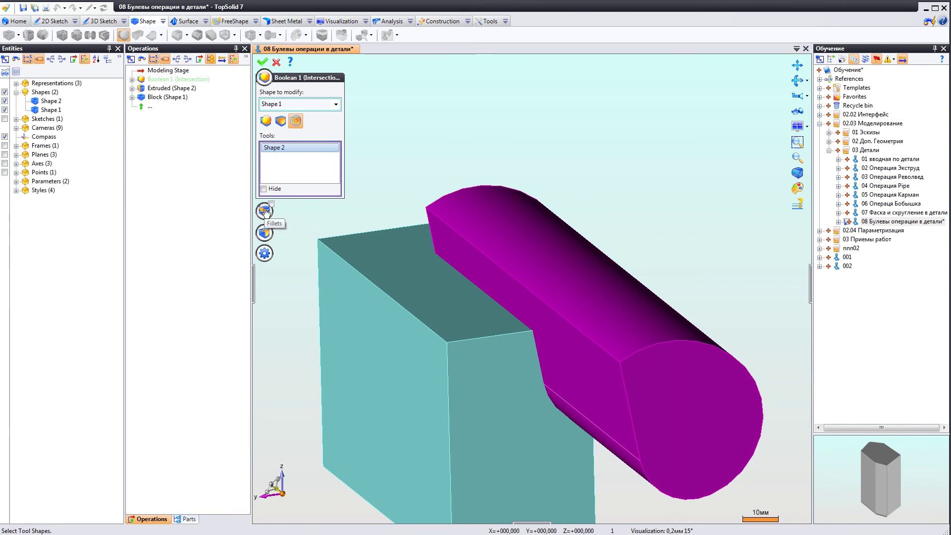
{"action": "left_click", "coordinate": [275, 204]}
{"action": "type", "text": "2мм"}
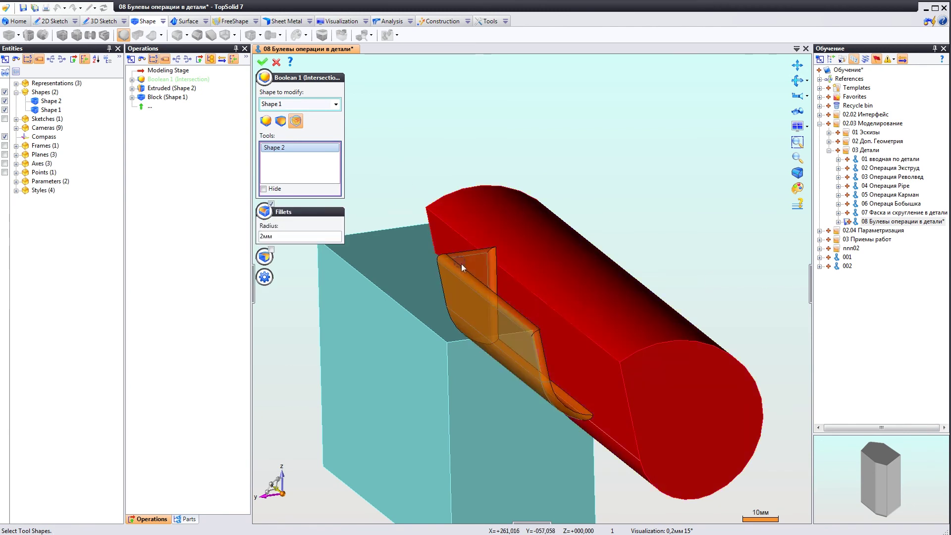
{"action": "mouse_move", "coordinate": [462, 263]}
{"action": "middle_mouse_down"}
{"action": "mouse_move", "coordinate": [365, 314]}
{"action": "mouse_move", "coordinate": [448, 273]}
{"action": "middle_mouse_up"}
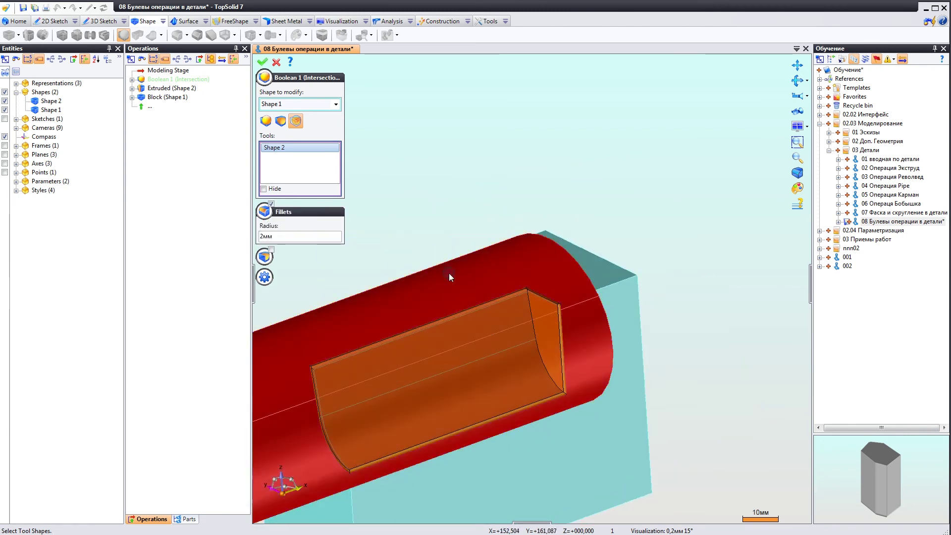
{"action": "left_click", "coordinate": [263, 189]}
Inspect the fillet preview from several angles and validate the filleted intersection
{"action": "mouse_move", "coordinate": [439, 313]}
{"action": "middle_mouse_down"}
{"action": "mouse_move", "coordinate": [615, 233]}
{"action": "mouse_move", "coordinate": [564, 268]}
{"action": "mouse_move", "coordinate": [613, 339]}
{"action": "middle_mouse_up"}
{"action": "scroll", "coordinate": [589, 247], "scroll_direction": "up", "scroll_amount": 3}
{"action": "mouse_move", "coordinate": [588, 248]}
{"action": "middle_mouse_down"}
{"action": "mouse_move", "coordinate": [551, 233]}
{"action": "mouse_move", "coordinate": [634, 233]}
{"action": "mouse_move", "coordinate": [569, 234]}
{"action": "mouse_move", "coordinate": [581, 205]}
{"action": "mouse_move", "coordinate": [492, 187]}
{"action": "mouse_move", "coordinate": [600, 220]}
{"action": "mouse_move", "coordinate": [552, 229]}
{"action": "mouse_move", "coordinate": [490, 223]}
{"action": "mouse_move", "coordinate": [462, 180]}
{"action": "middle_mouse_up"}
{"action": "scroll", "coordinate": [526, 209], "scroll_direction": "up", "scroll_amount": 3}
{"action": "scroll", "coordinate": [517, 219], "scroll_direction": "down", "scroll_amount": 3}
{"action": "scroll", "coordinate": [492, 251], "scroll_direction": "down", "scroll_amount": 3}
{"action": "mouse_move", "coordinate": [492, 252]}
{"action": "middle_mouse_down"}
{"action": "mouse_move", "coordinate": [440, 251]}
{"action": "mouse_move", "coordinate": [501, 275]}
{"action": "middle_mouse_up"}
{"action": "scroll", "coordinate": [501, 275], "scroll_direction": "up", "scroll_amount": 3}
{"action": "left_click", "coordinate": [261, 64]}
{"action": "mouse_move", "coordinate": [426, 208]}
{"action": "middle_mouse_down"}
{"action": "mouse_move", "coordinate": [442, 195]}
{"action": "mouse_move", "coordinate": [531, 221]}
{"action": "mouse_move", "coordinate": [435, 235]}
{"action": "mouse_move", "coordinate": [384, 176]}
{"action": "mouse_move", "coordinate": [418, 193]}
{"action": "mouse_move", "coordinate": [396, 209]}
{"action": "mouse_move", "coordinate": [312, 165]}
{"action": "mouse_move", "coordinate": [456, 211]}
{"action": "mouse_move", "coordinate": [308, 155]}
{"action": "middle_mouse_up"}
{"action": "right_click", "coordinate": [161, 80]}
Reopen and revalidate the 2 mm filleted Boolean 1, then make Shape 2 visible again
{"action": "left_click", "coordinate": [180, 112]}
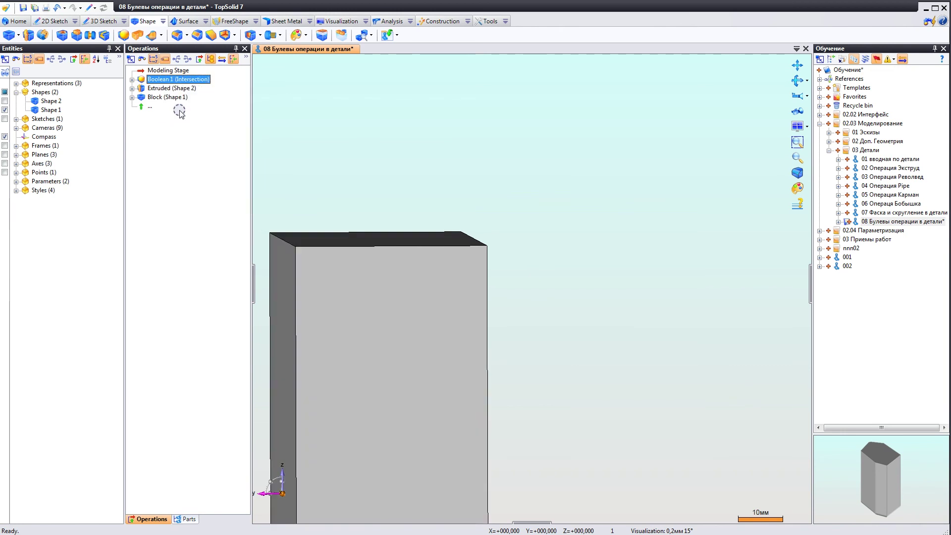
{"action": "middle_click_drag", "start_coordinate": [440, 303], "coordinate": [491, 349]}
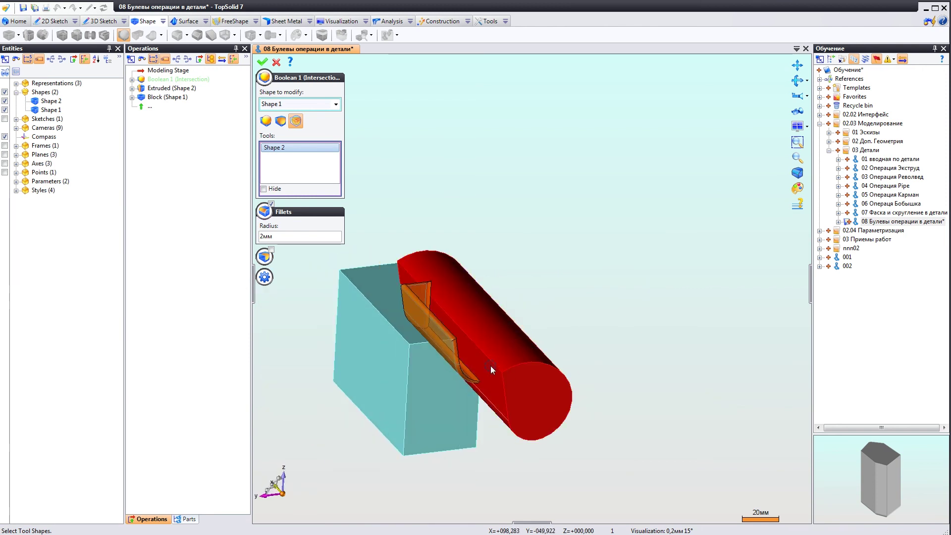
{"action": "mouse_move", "coordinate": [490, 349]}
{"action": "middle_mouse_down"}
{"action": "mouse_move", "coordinate": [459, 350]}
{"action": "mouse_move", "coordinate": [467, 356]}
{"action": "middle_mouse_up"}
{"action": "scroll", "coordinate": [468, 349], "scroll_direction": "up", "scroll_amount": 2}
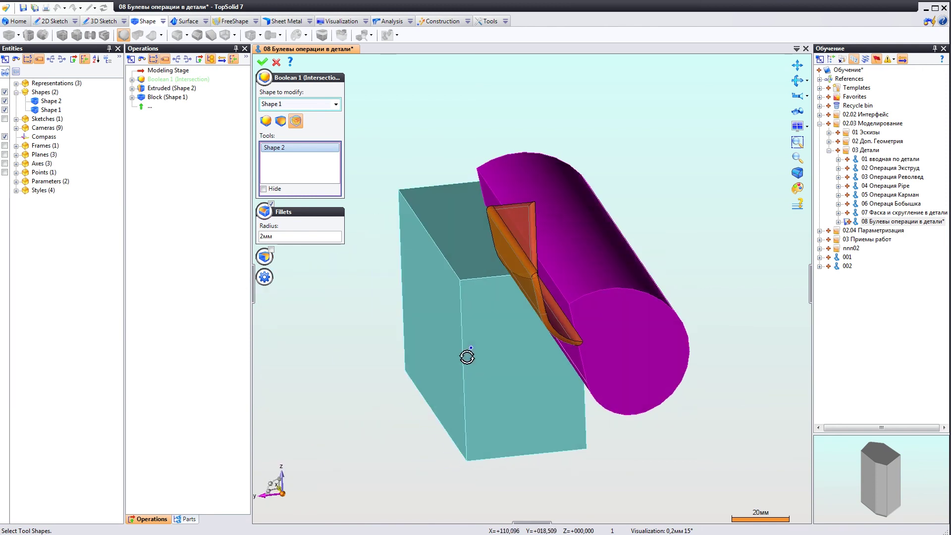
{"action": "left_click", "coordinate": [263, 62]}
{"action": "mouse_move", "coordinate": [513, 239]}
{"action": "middle_mouse_down"}
{"action": "mouse_move", "coordinate": [461, 305]}
{"action": "mouse_move", "coordinate": [632, 262]}
{"action": "mouse_move", "coordinate": [569, 247]}
{"action": "middle_mouse_up"}
{"action": "left_click", "coordinate": [4, 101]}
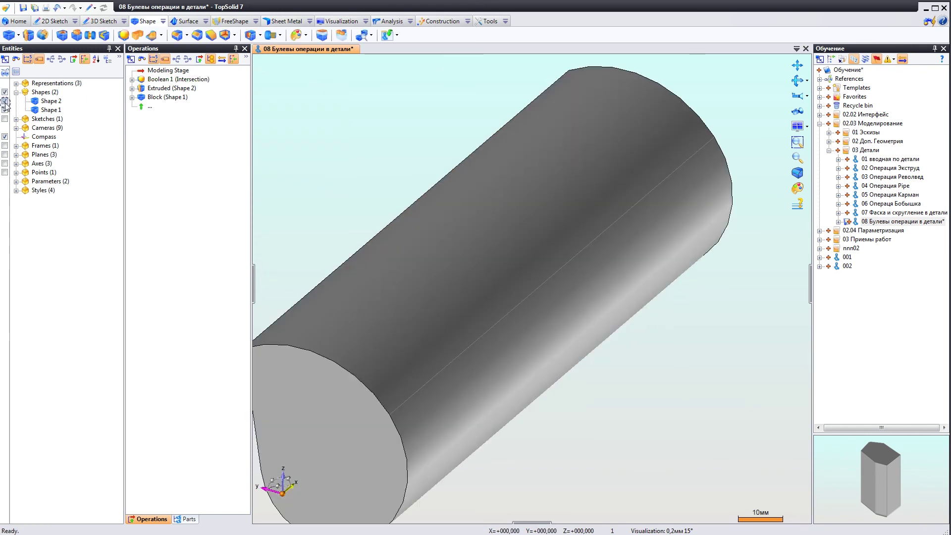
{"action": "mouse_move", "coordinate": [319, 149]}
{"action": "middle_mouse_down"}
{"action": "mouse_move", "coordinate": [448, 223]}
{"action": "mouse_move", "coordinate": [520, 240]}
{"action": "middle_mouse_up"}
{"action": "scroll", "coordinate": [521, 290], "scroll_direction": "down", "scroll_amount": 2}
{"action": "mouse_move", "coordinate": [520, 290]}
{"action": "middle_mouse_down"}
{"action": "mouse_move", "coordinate": [447, 317]}
{"action": "mouse_move", "coordinate": [450, 297]}
{"action": "mouse_move", "coordinate": [431, 292]}
{"action": "mouse_move", "coordinate": [447, 283]}
{"action": "mouse_move", "coordinate": [448, 263]}
{"action": "middle_mouse_up"}
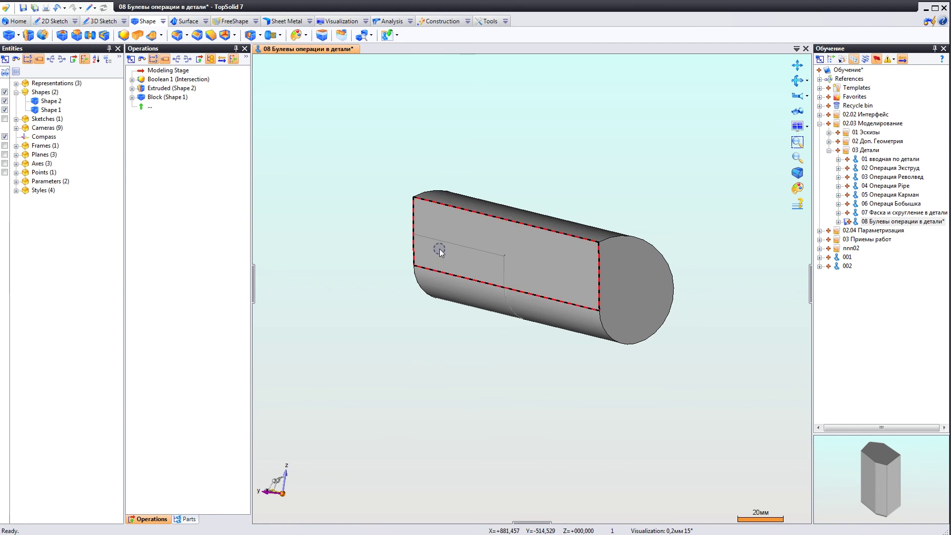
{"action": "left_click", "coordinate": [49, 101]}
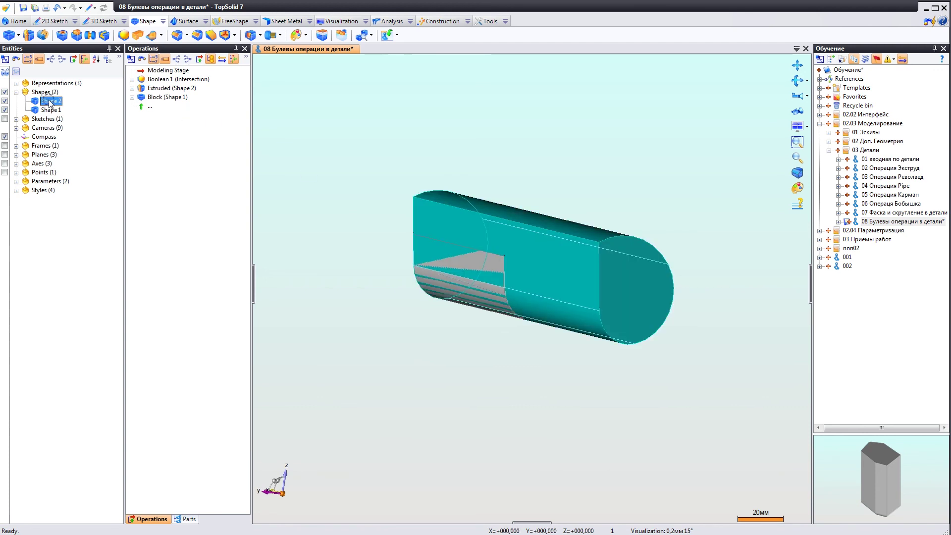
{"action": "left_click", "coordinate": [329, 153]}
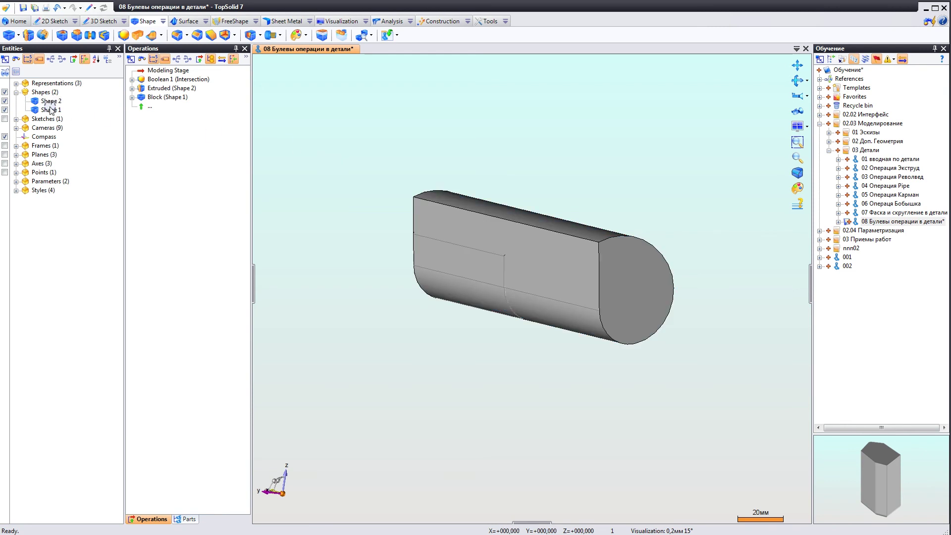
{"action": "left_click", "coordinate": [5, 101]}
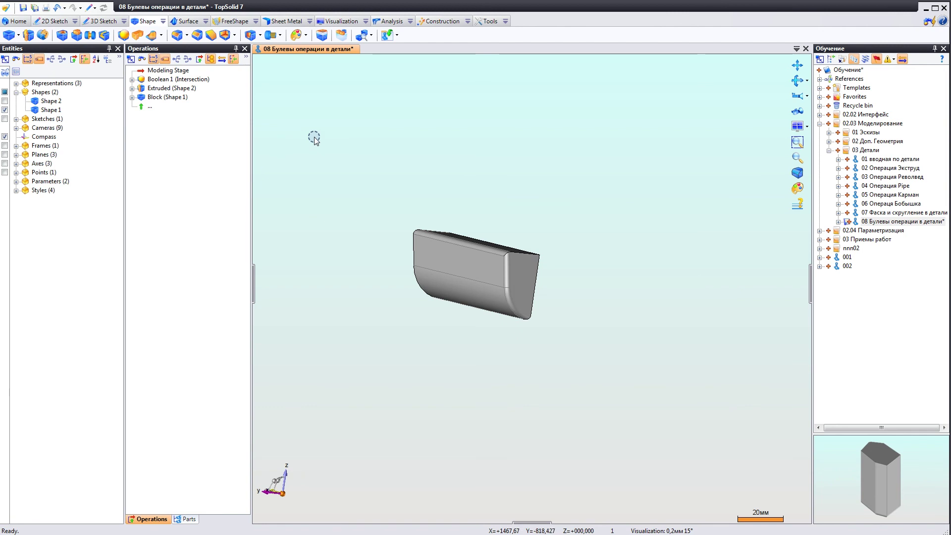
{"action": "left_click", "coordinate": [5, 100]}
{"action": "mouse_move", "coordinate": [471, 329]}
{"action": "middle_mouse_down"}
{"action": "mouse_move", "coordinate": [572, 376]}
{"action": "mouse_move", "coordinate": [541, 303]}
{"action": "mouse_move", "coordinate": [516, 295]}
{"action": "mouse_move", "coordinate": [530, 291]}
{"action": "mouse_move", "coordinate": [512, 296]}
{"action": "mouse_move", "coordinate": [406, 248]}
{"action": "mouse_move", "coordinate": [450, 288]}
{"action": "mouse_move", "coordinate": [354, 229]}
{"action": "middle_mouse_up"}
Add Boss 1 on the cylinder's end face with a 23 mm height
{"action": "right_click", "coordinate": [349, 239]}
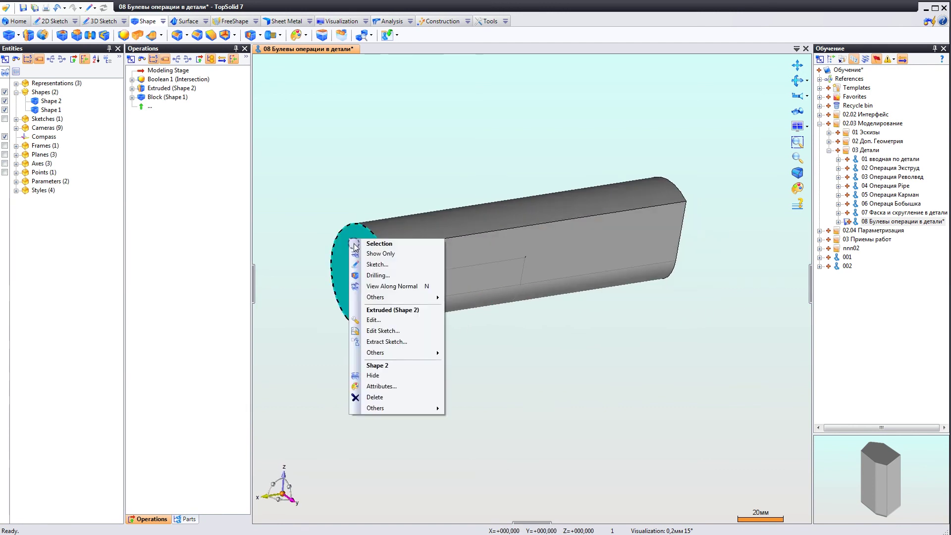
{"action": "left_click", "coordinate": [373, 321]}
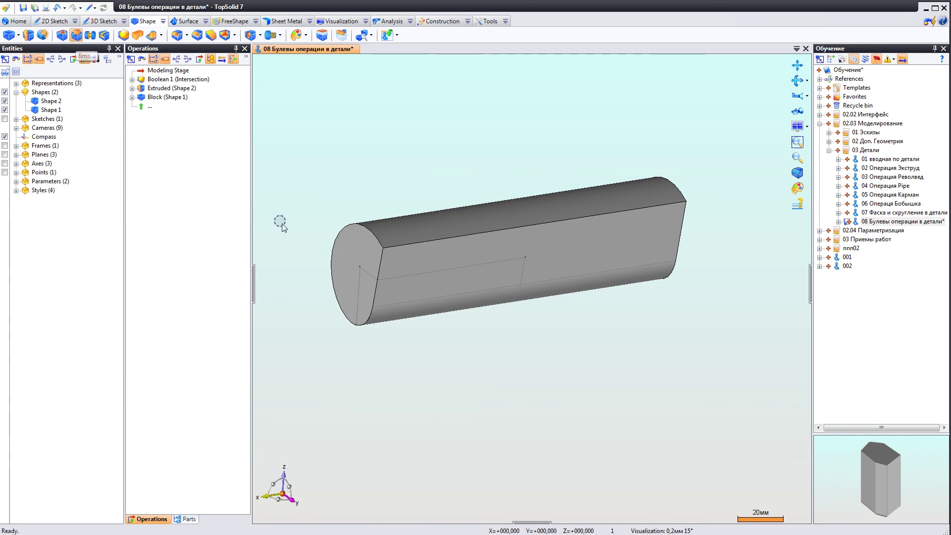
{"action": "left_click", "coordinate": [426, 210]}
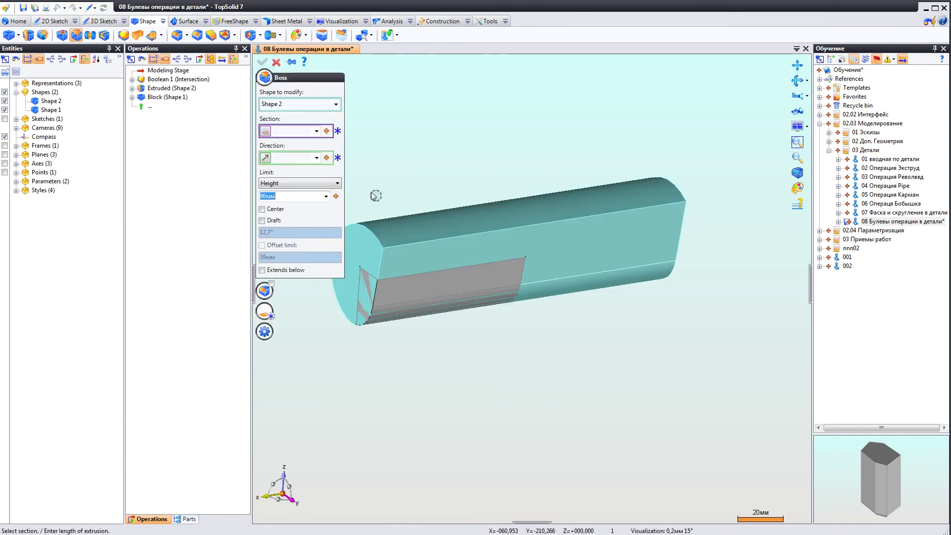
{"action": "left_click", "coordinate": [372, 234]}
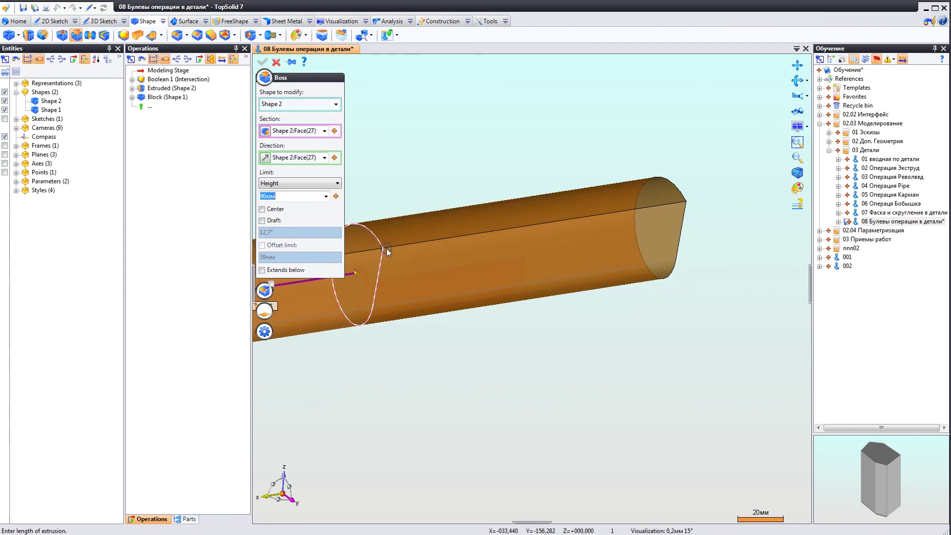
{"action": "scroll", "coordinate": [476, 272], "scroll_direction": "down", "scroll_amount": 3}
{"action": "left_click_drag", "start_coordinate": [380, 280], "coordinate": [410, 276]}
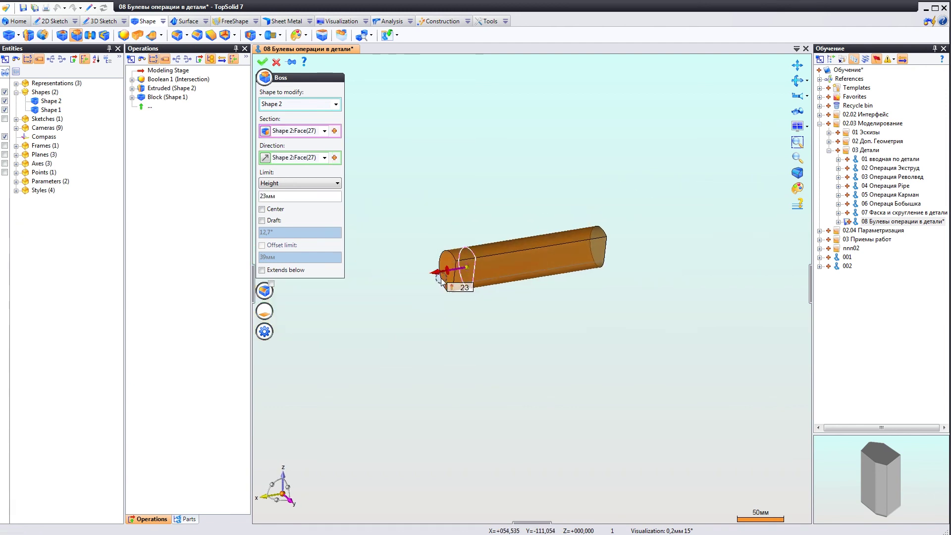
{"action": "scroll", "coordinate": [472, 281], "scroll_direction": "up", "scroll_amount": 3}
{"action": "left_click", "coordinate": [268, 63]}
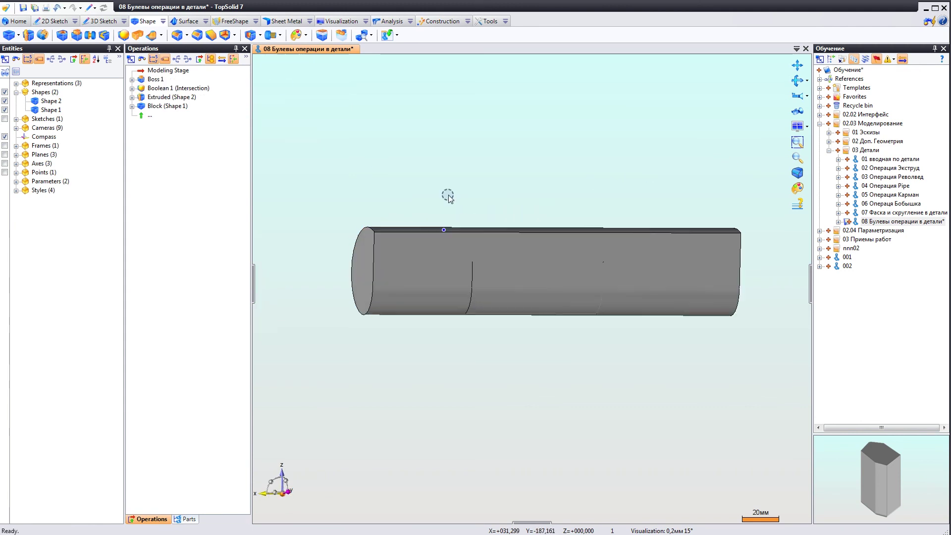
{"action": "middle_click_drag", "start_coordinate": [446, 203], "coordinate": [441, 184]}
Orbit and zoom onto the filleted part, then select Boolean 1 (Intersection) in the tree
{"action": "middle_click_drag", "start_coordinate": [477, 299], "coordinate": [474, 323]}
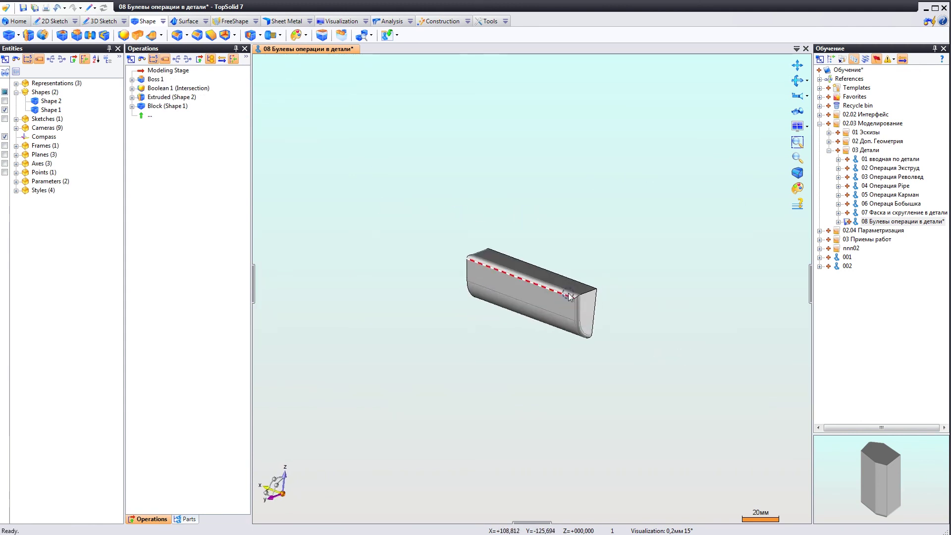
{"action": "scroll", "coordinate": [490, 317], "scroll_direction": "up", "scroll_amount": 2}
{"action": "middle_click_drag", "start_coordinate": [568, 350], "coordinate": [507, 293]}
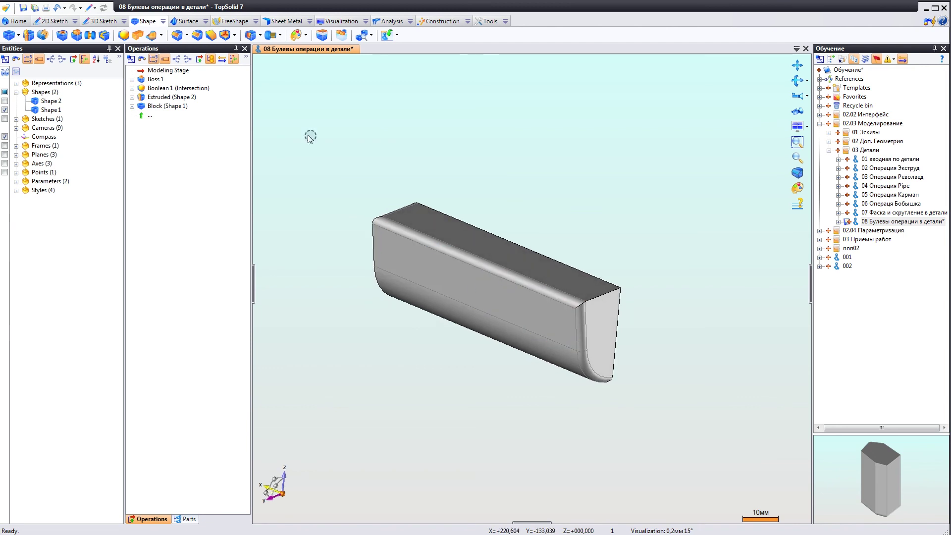
{"action": "left_click", "coordinate": [174, 89]}
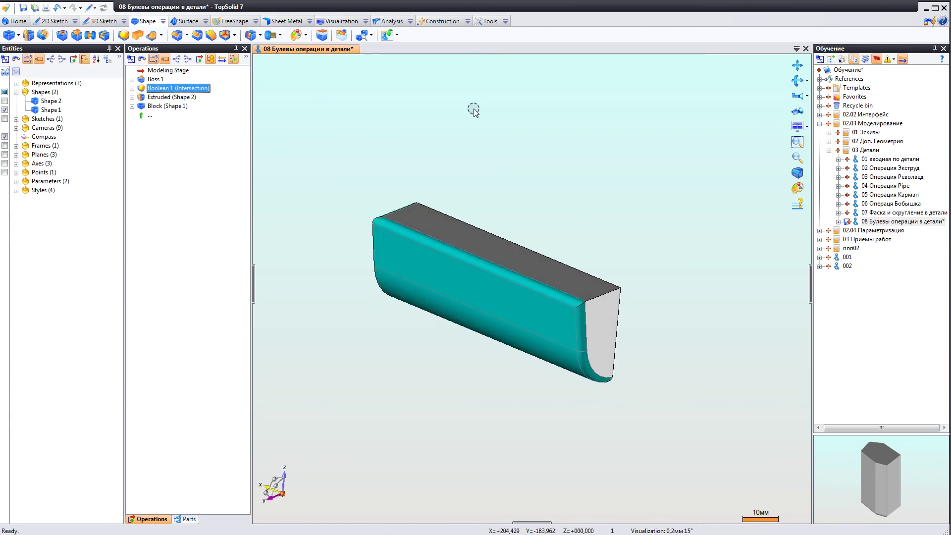